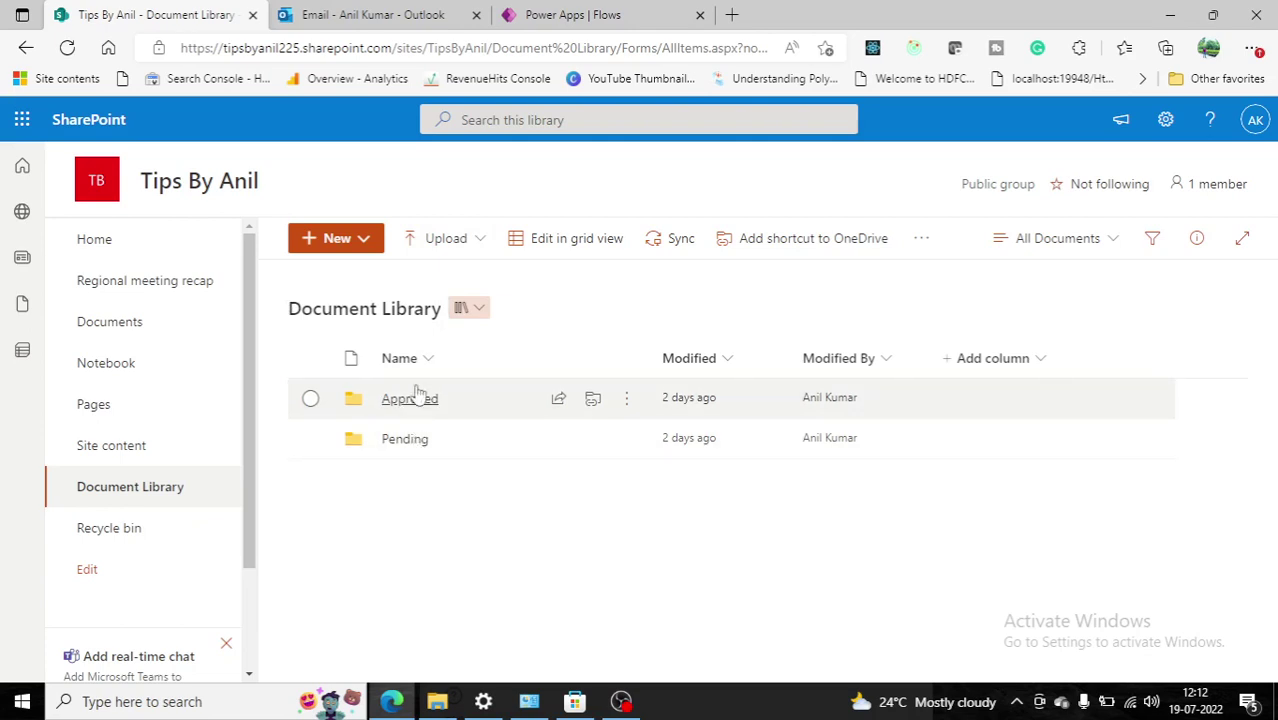
Create a blank automated cloud flow named 'Document Approval'.
left_click(541, 22)
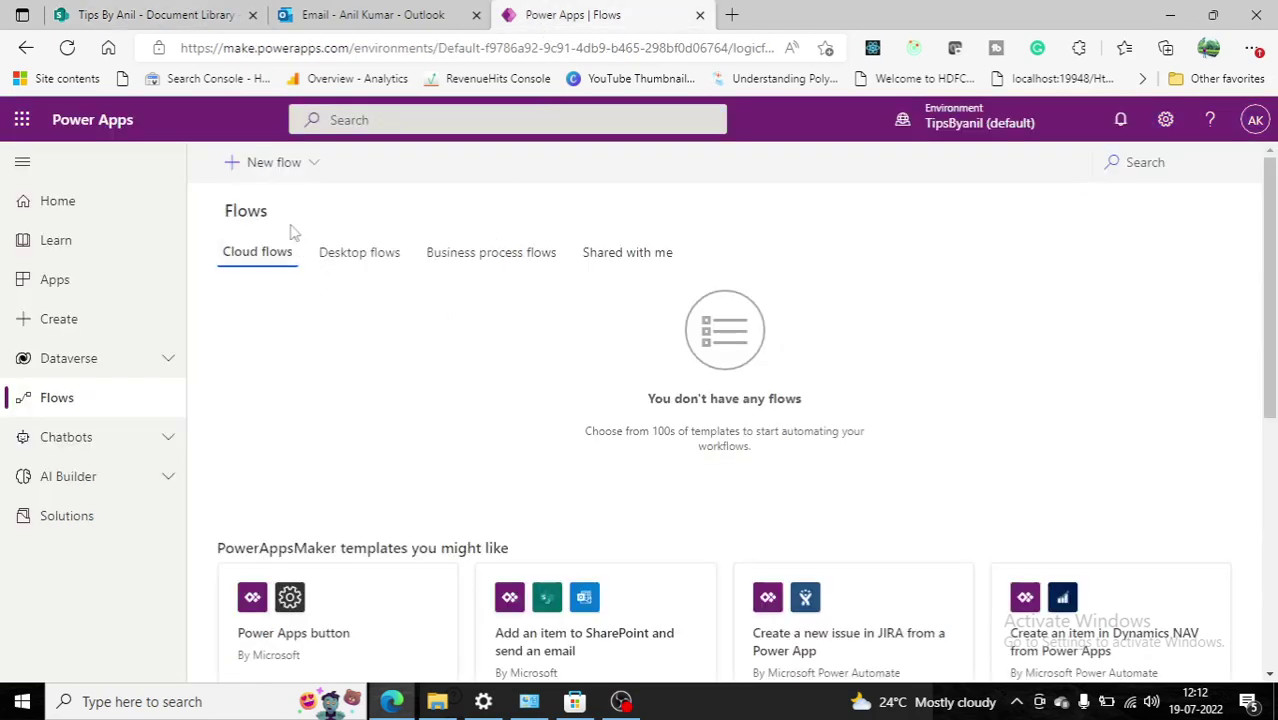
left_click(290, 164)
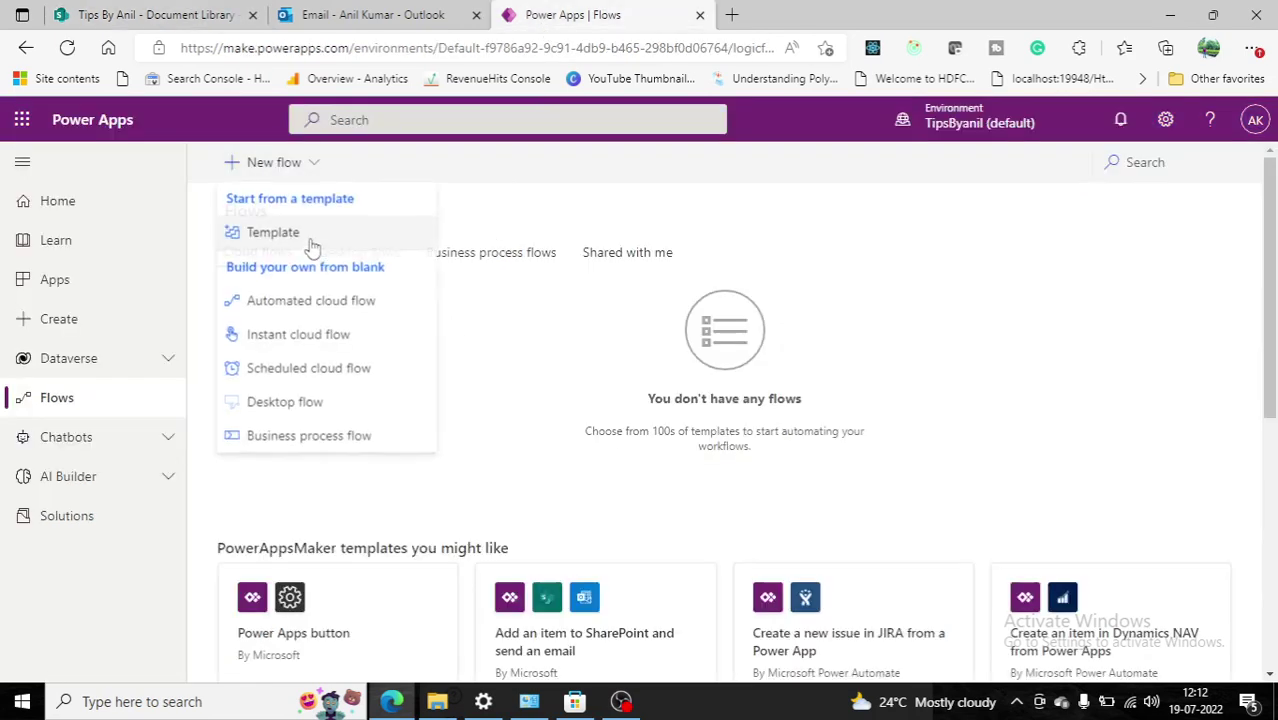
left_click(316, 304)
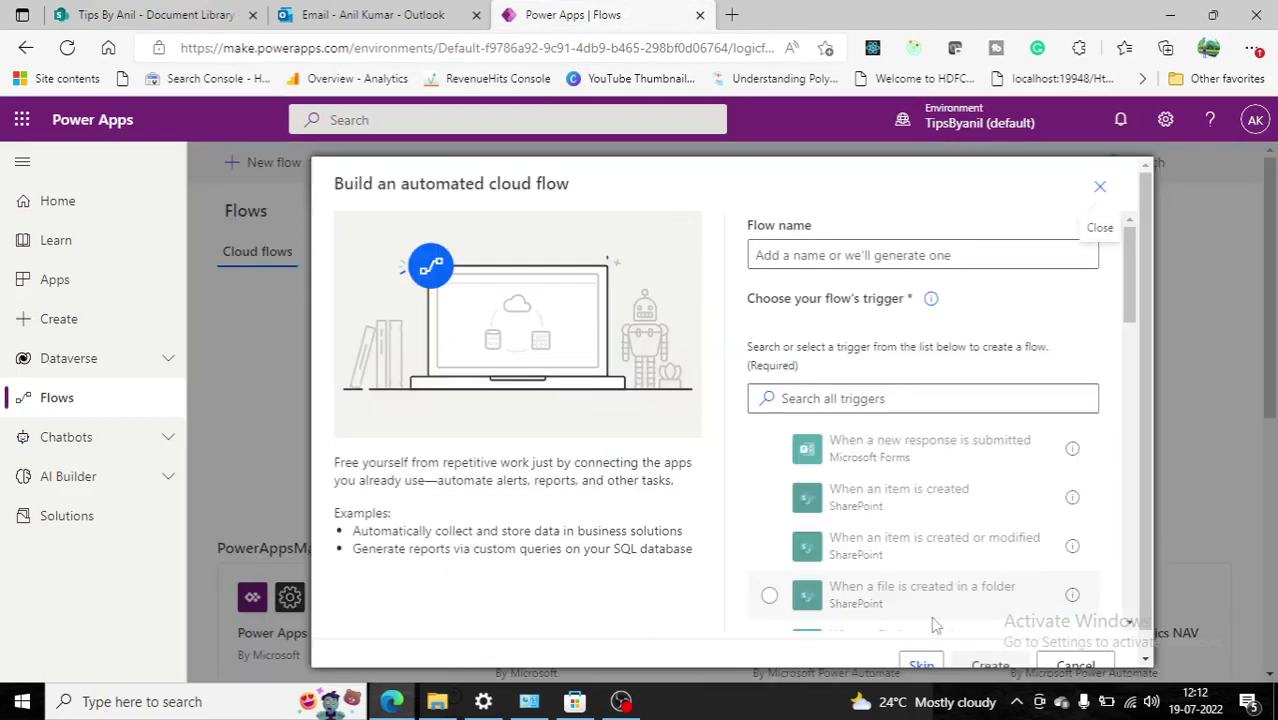
left_click(921, 665)
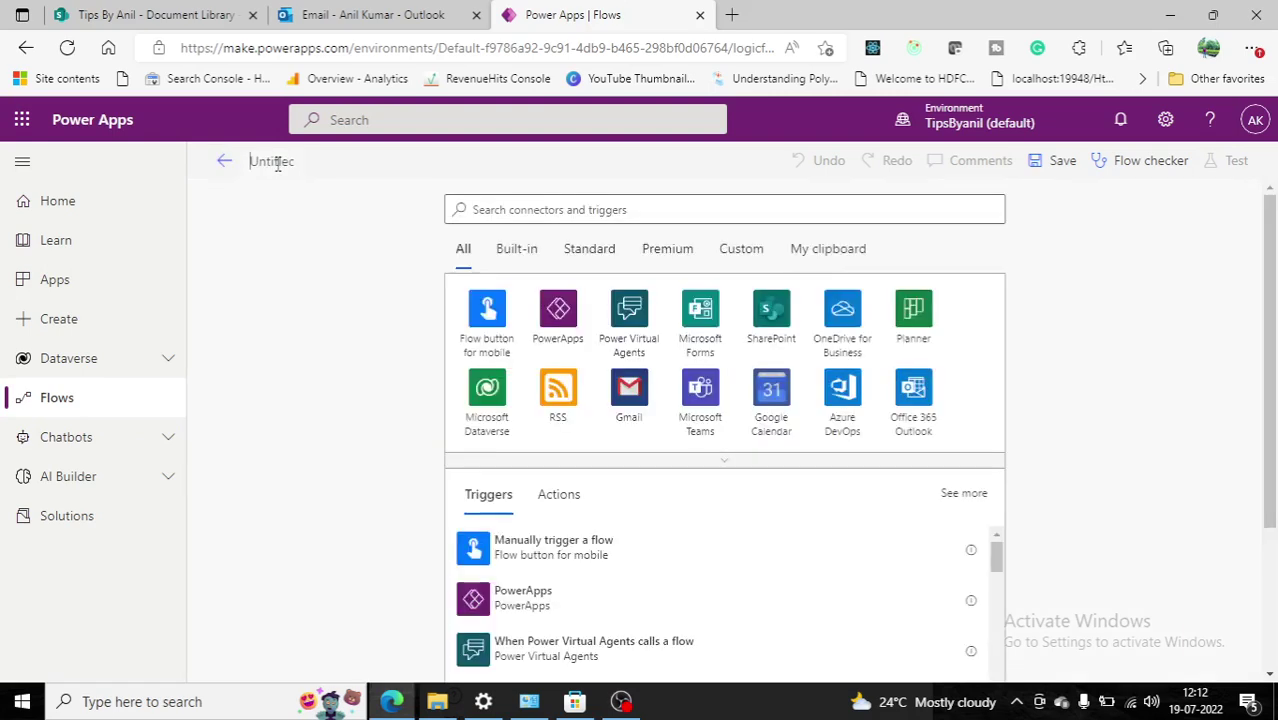
type("Doc")
type("ument App")
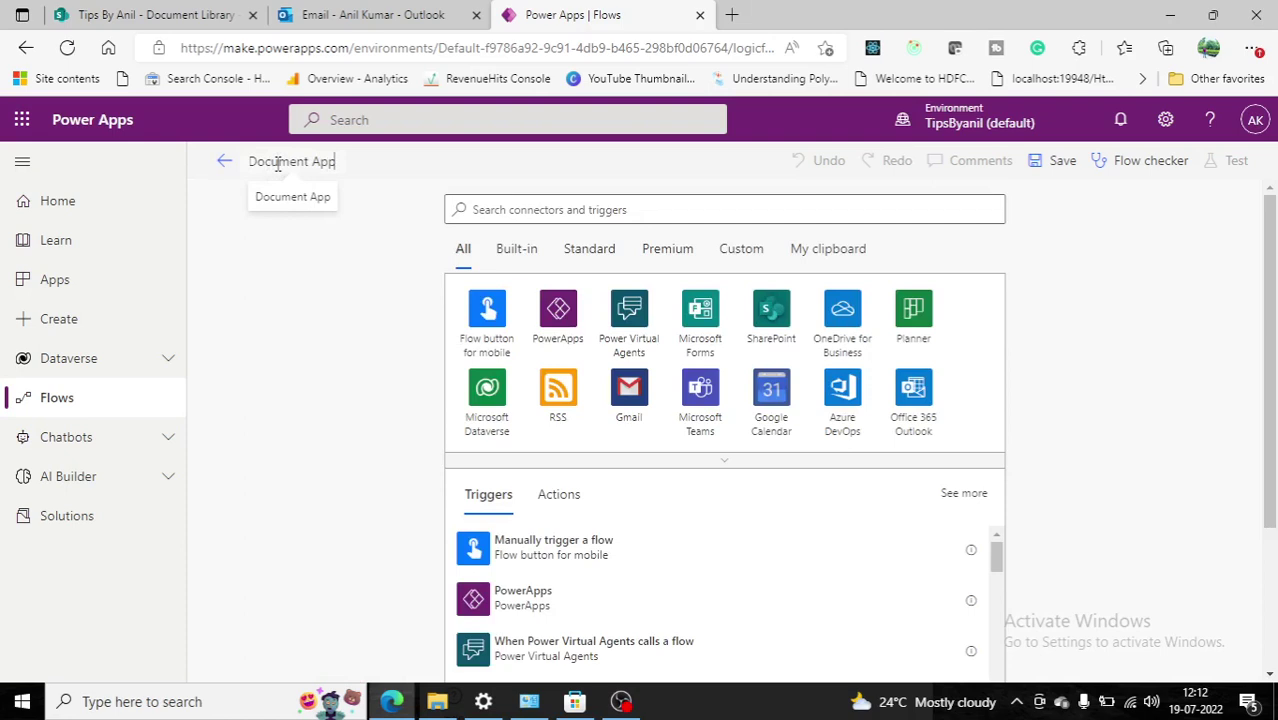
type("roval")
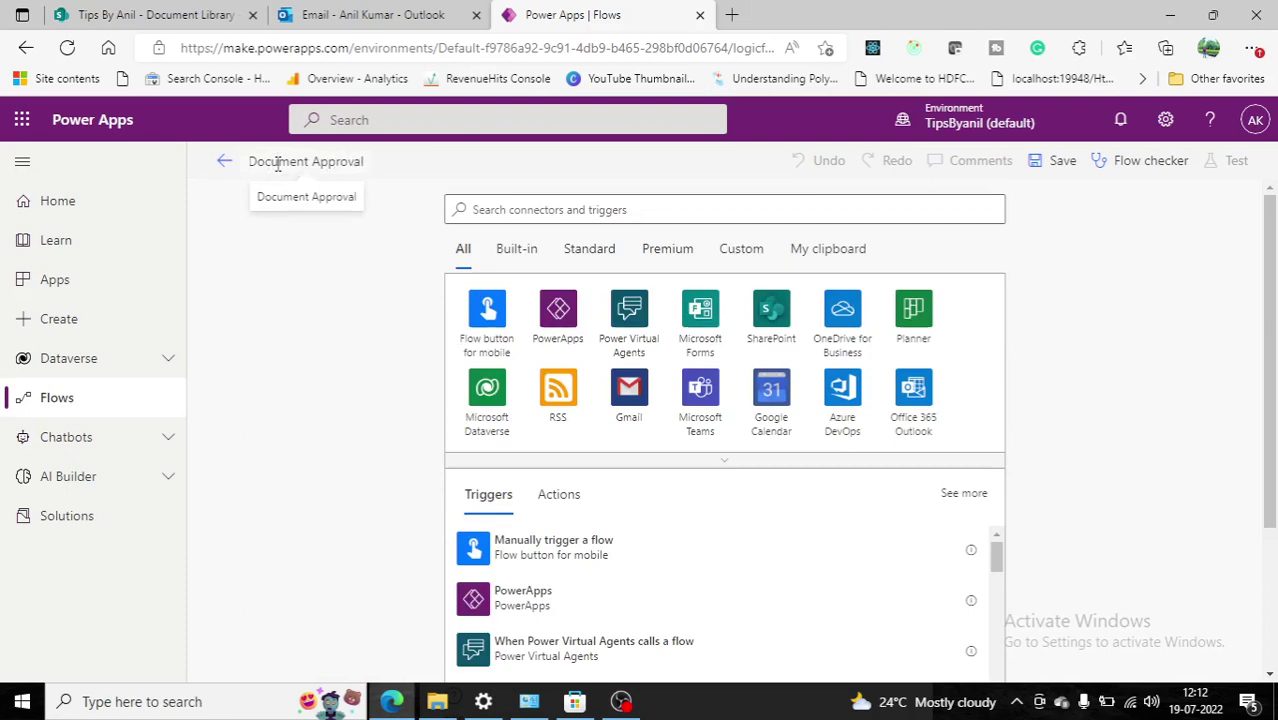
Use the SharePoint trigger 'When a file is created or modified (properties only)'.
left_click(768, 318)
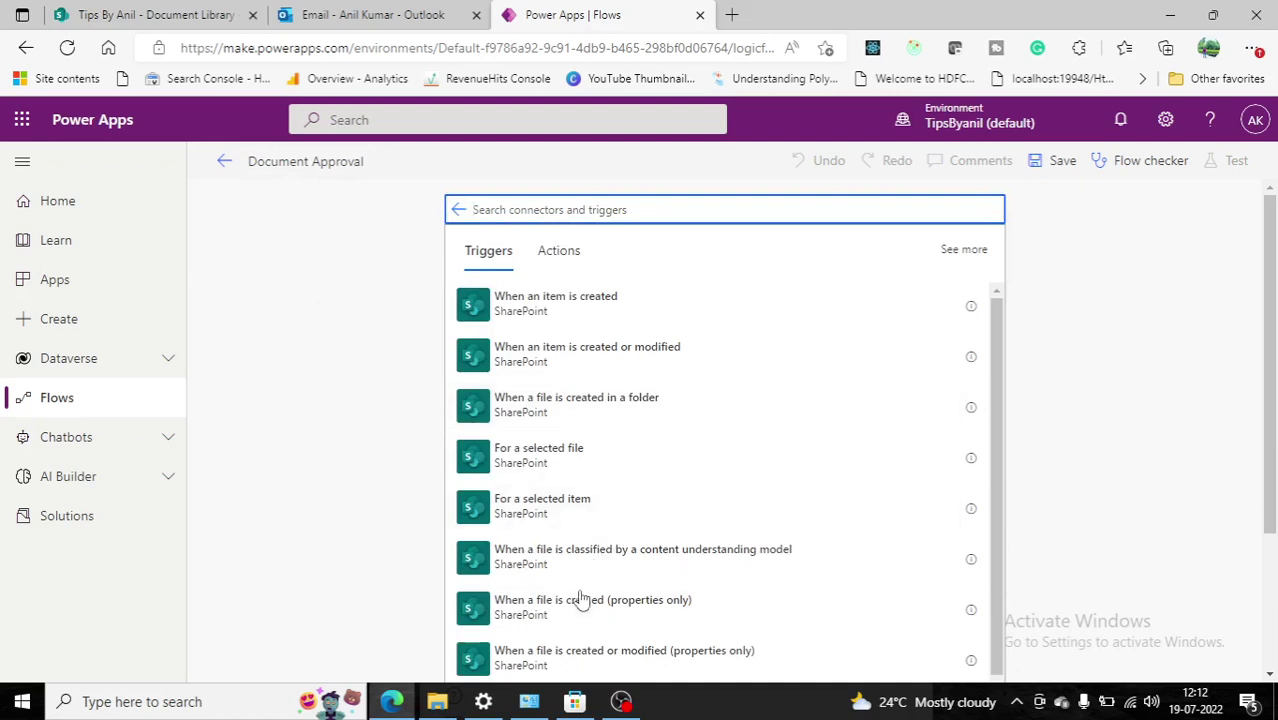
scroll(581, 610, "down", 1)
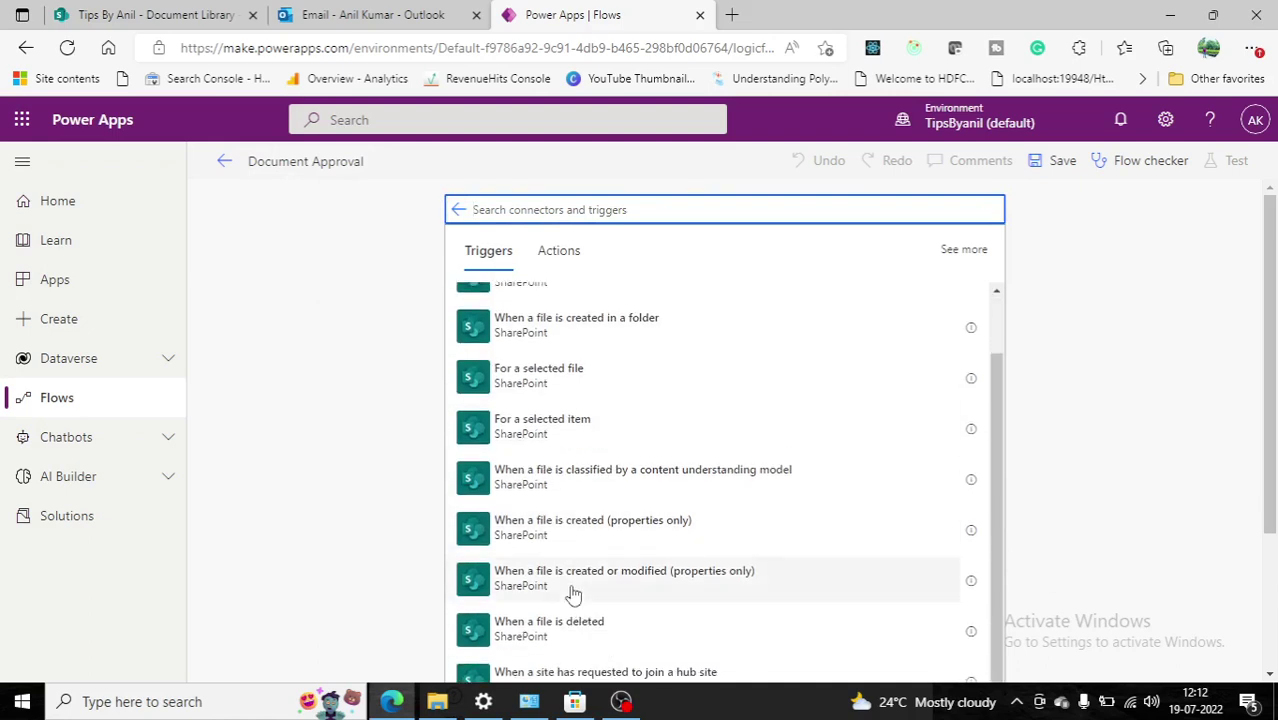
left_click(573, 580)
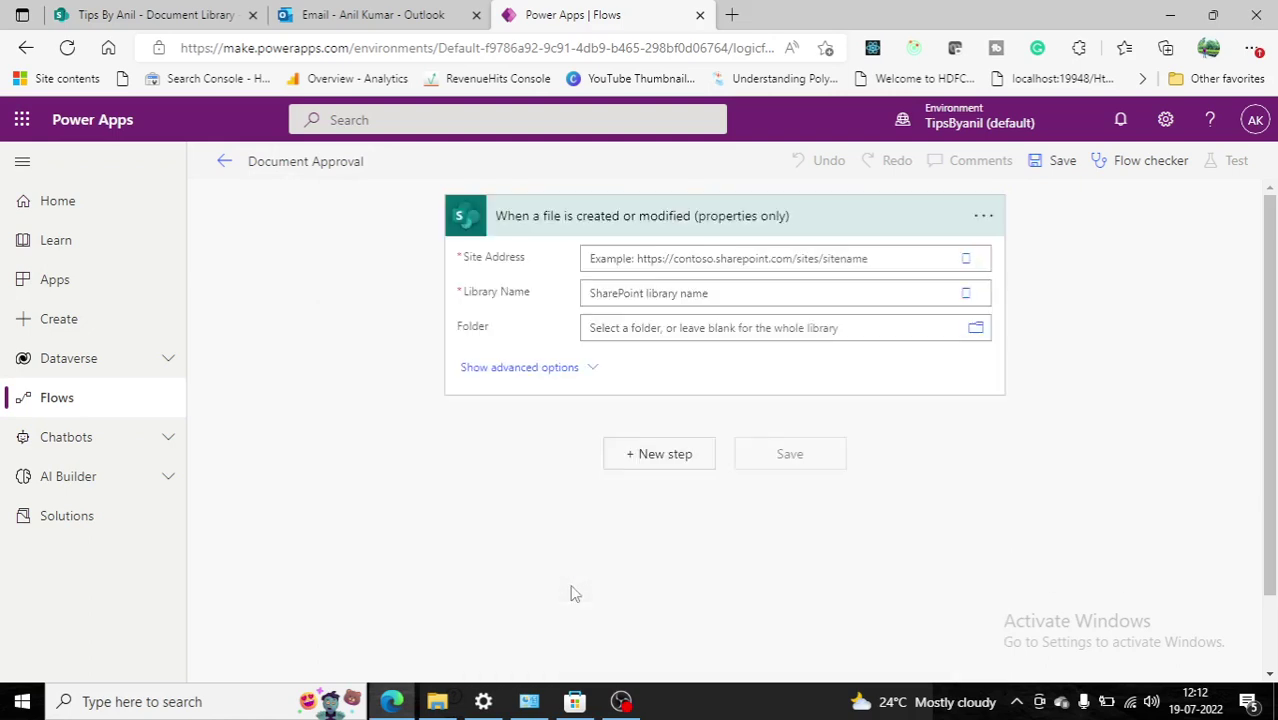
Point the trigger at the Tips By Anil site, Document Library, folder /Document Library/Pending.
left_click(966, 262)
left_click(729, 287)
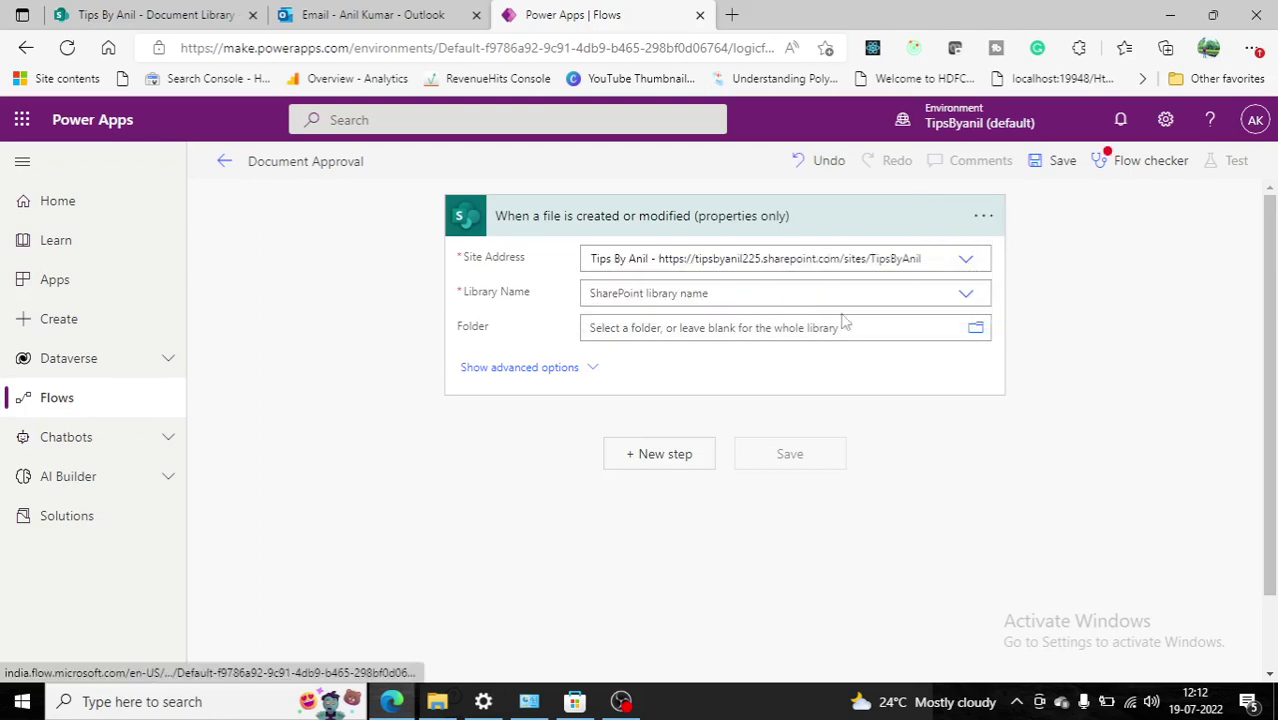
left_click(939, 300)
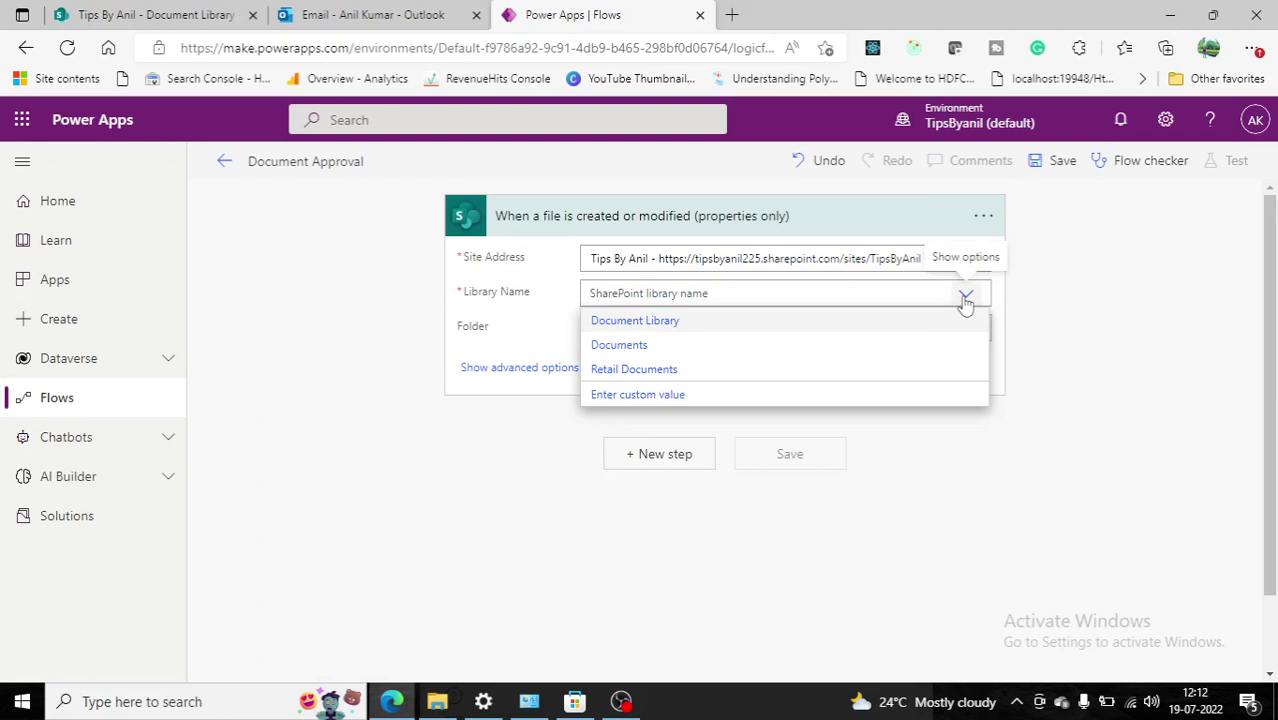
left_click(727, 320)
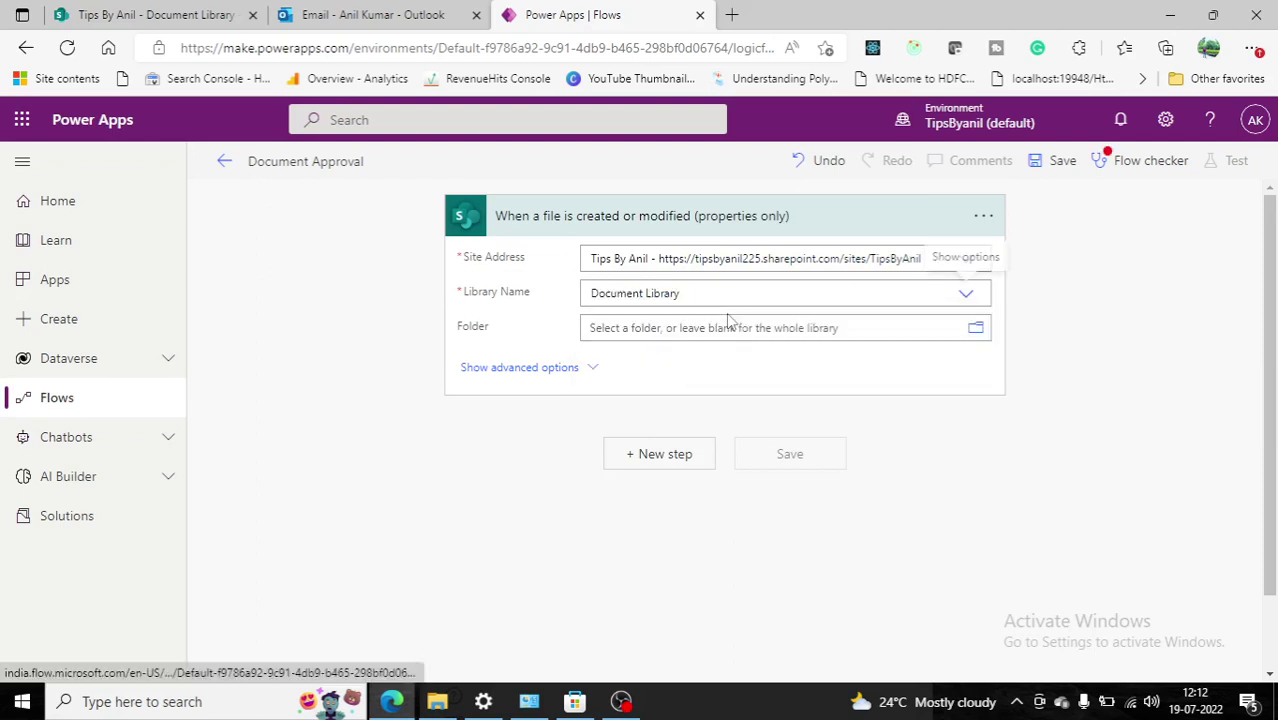
left_click(976, 333)
scroll(785, 398, "up", 5)
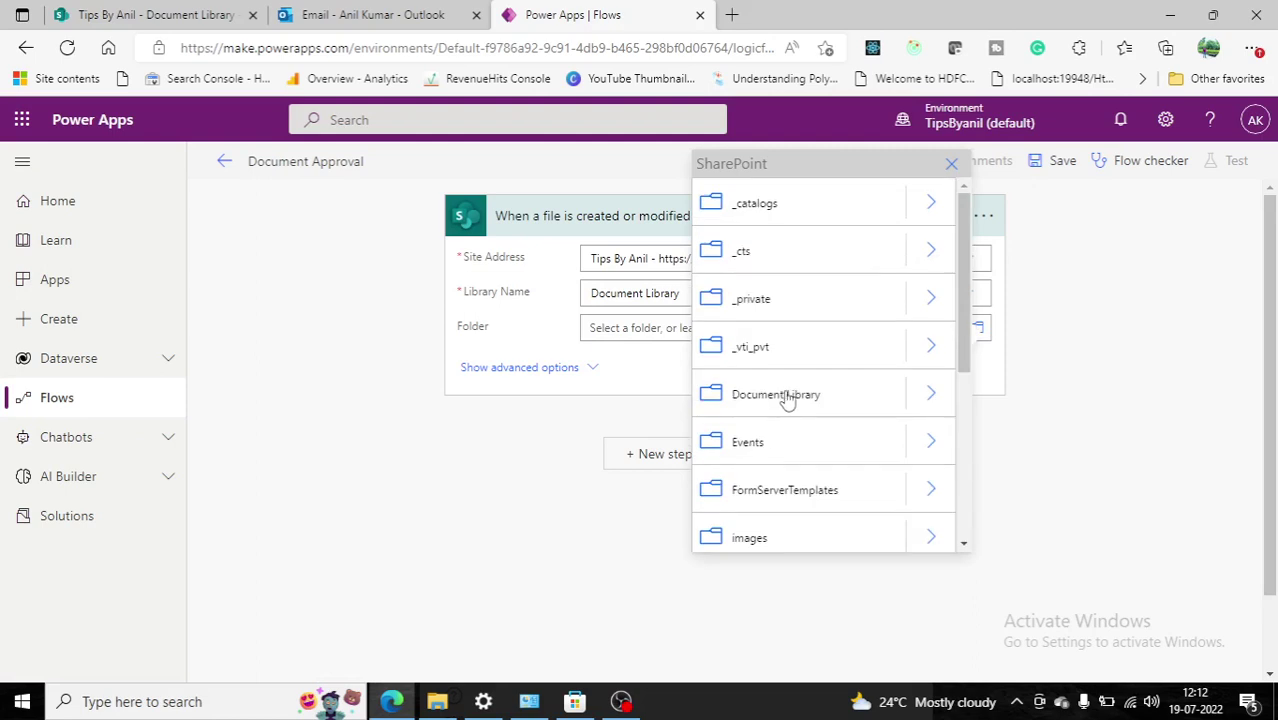
left_click(931, 394)
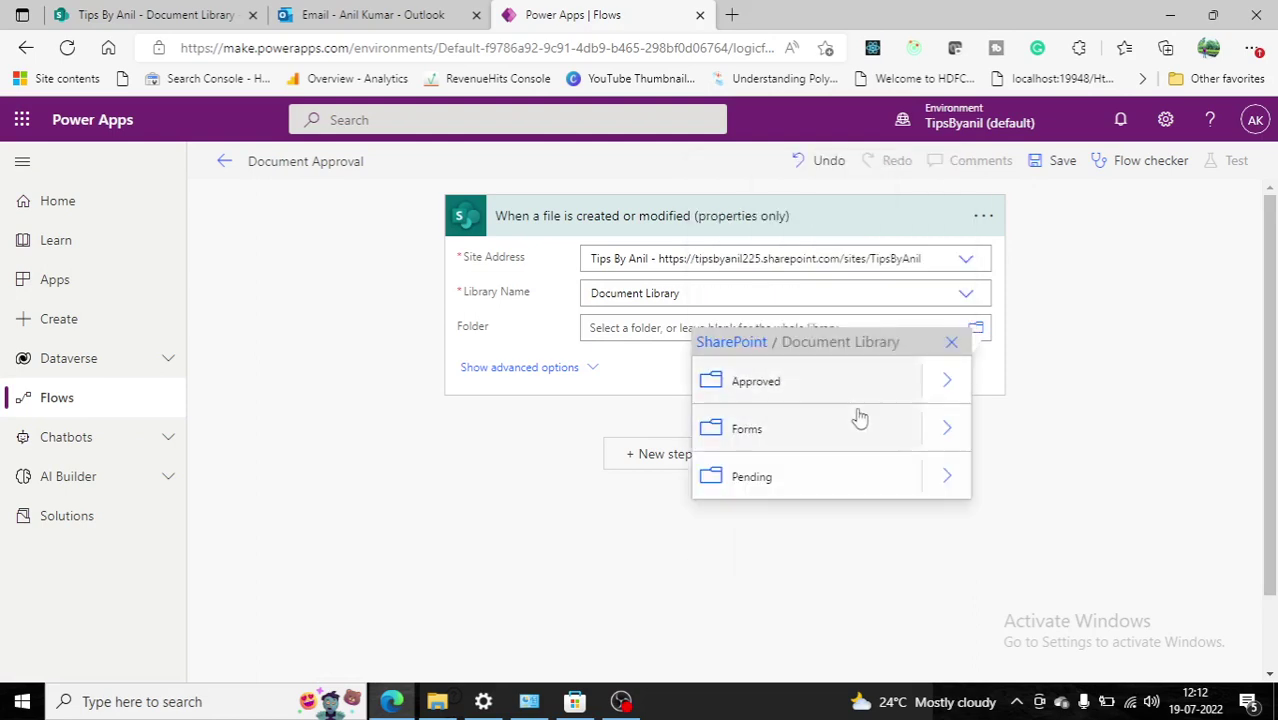
left_click(770, 478)
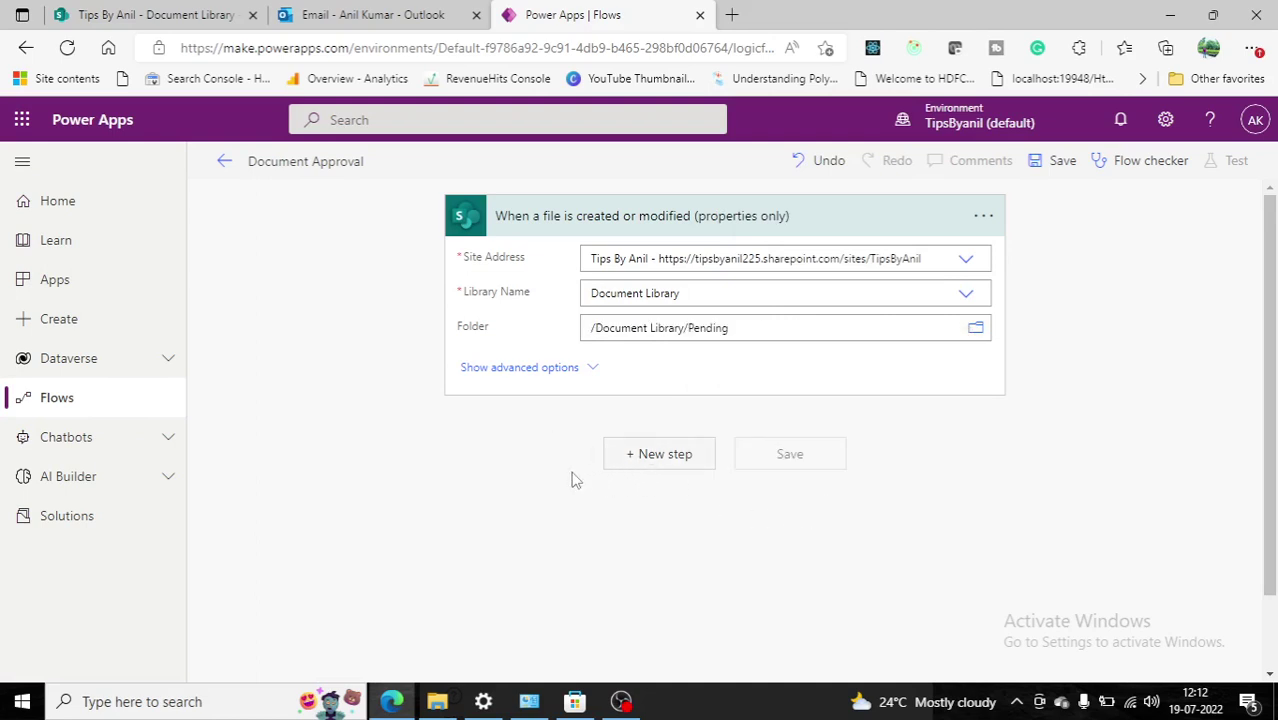
Add the Approvals action 'Start and wait for an approval' after the trigger.
left_click(655, 454)
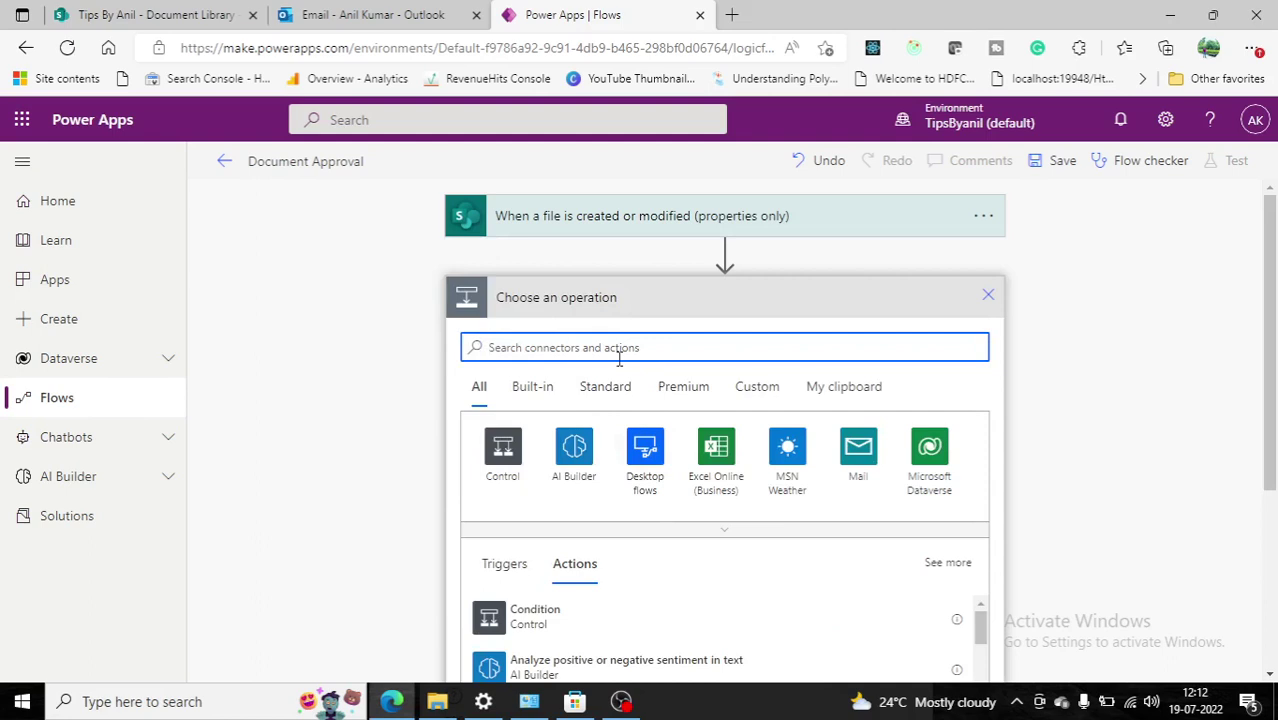
type("approval")
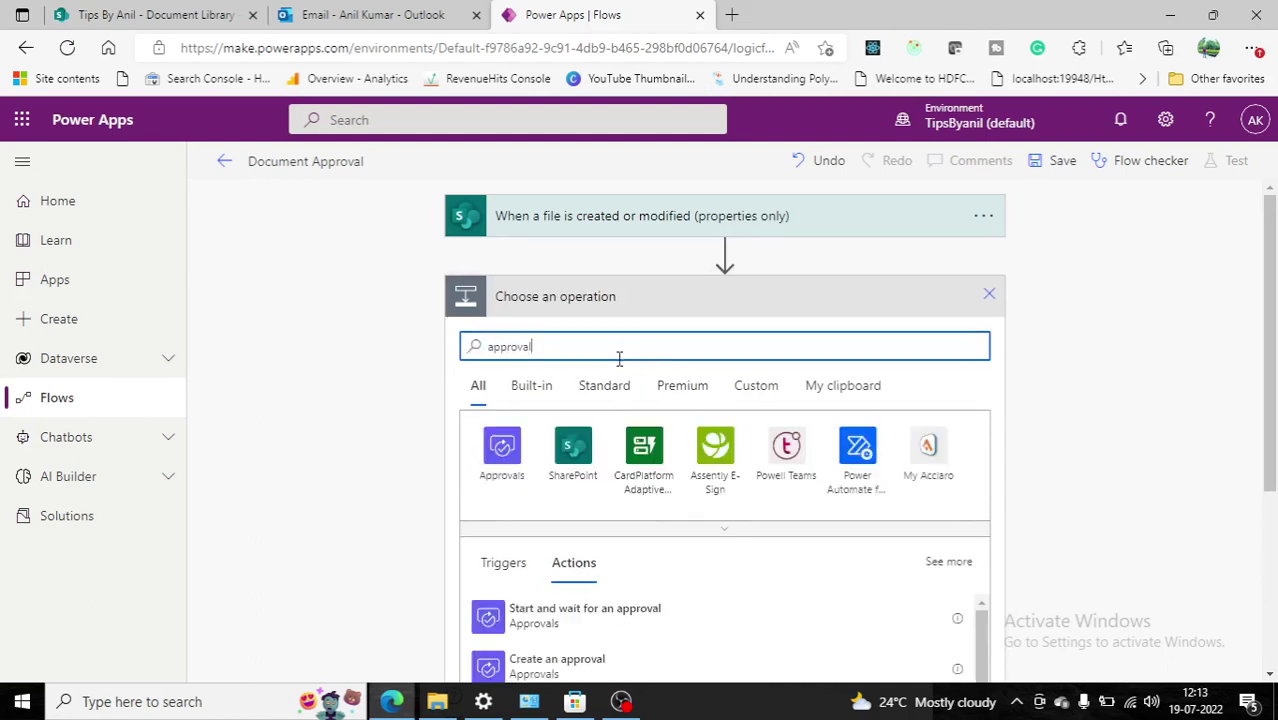
left_click(501, 450)
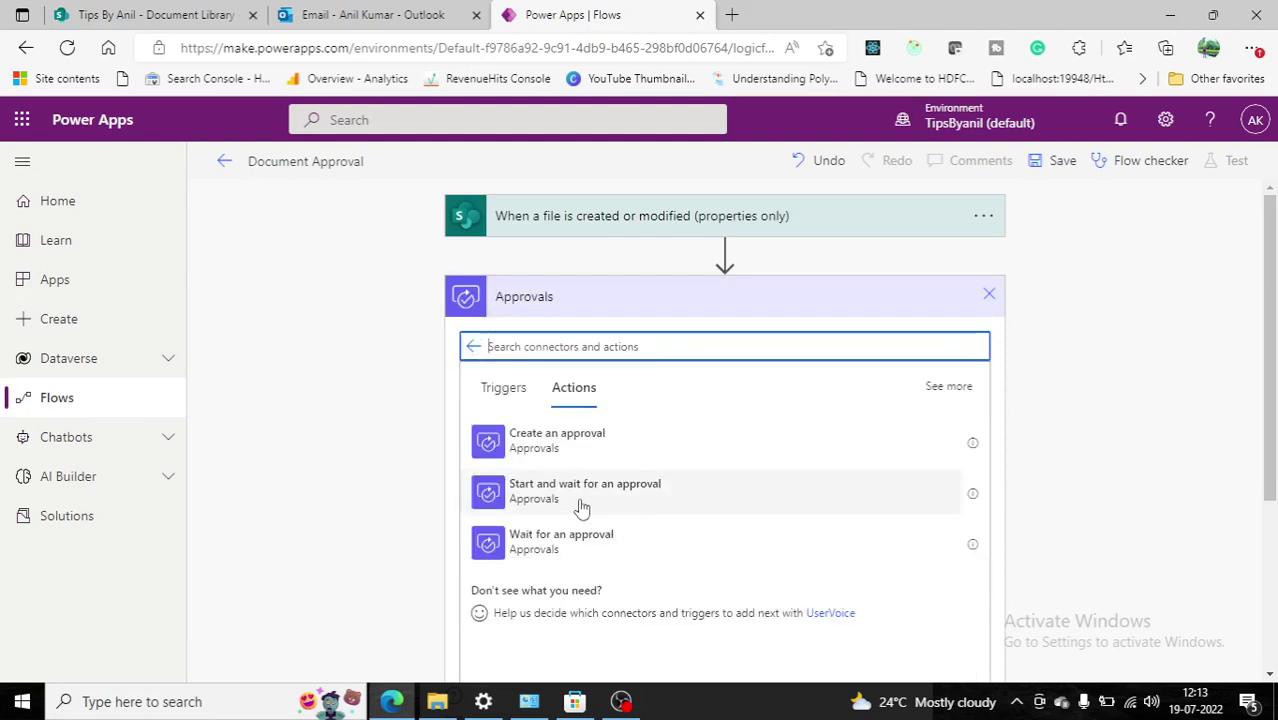
left_click(581, 508)
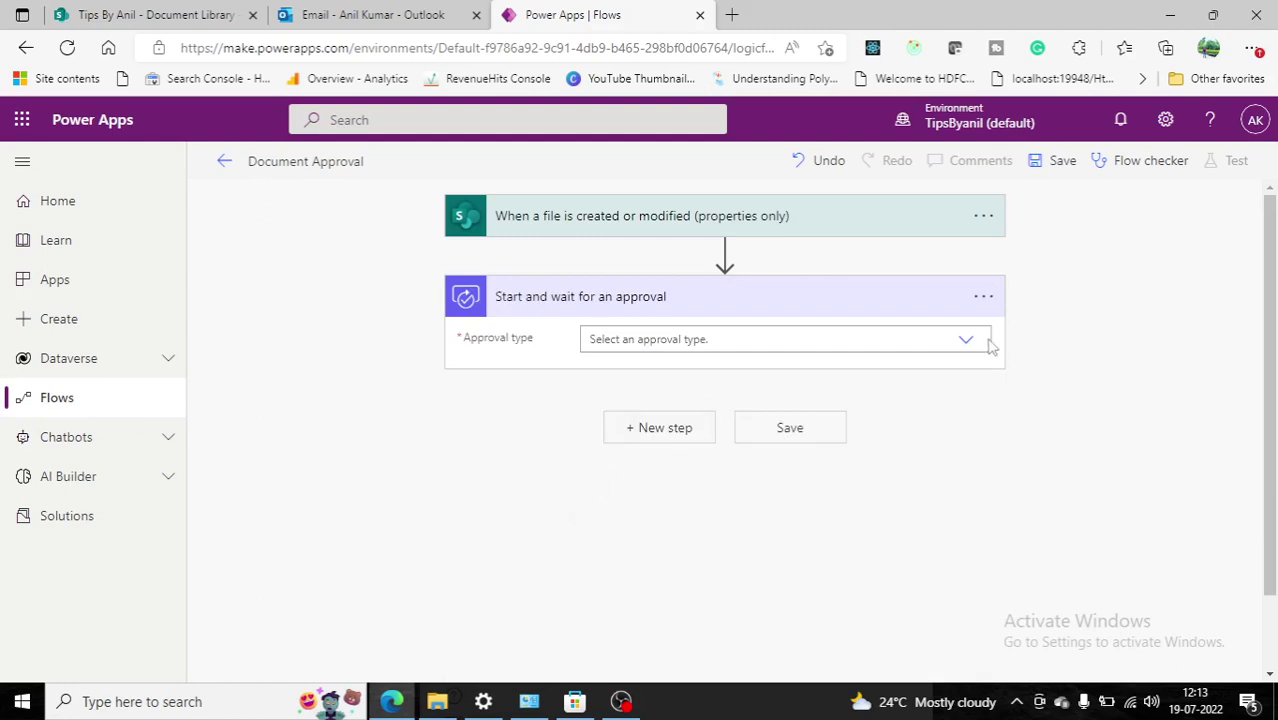
Make it an Approve/Reject first-to-respond approval titled 'Please Take an Action', assigned to the suggested user.
left_click(780, 342)
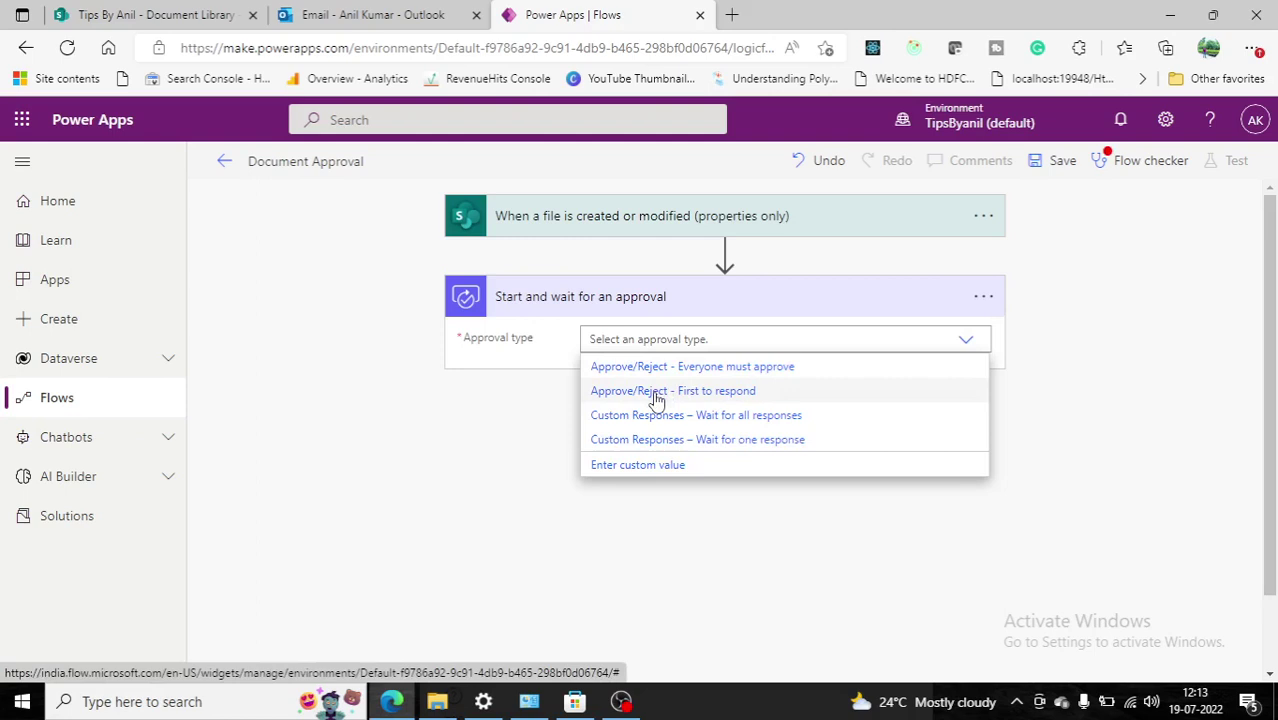
left_click(657, 399)
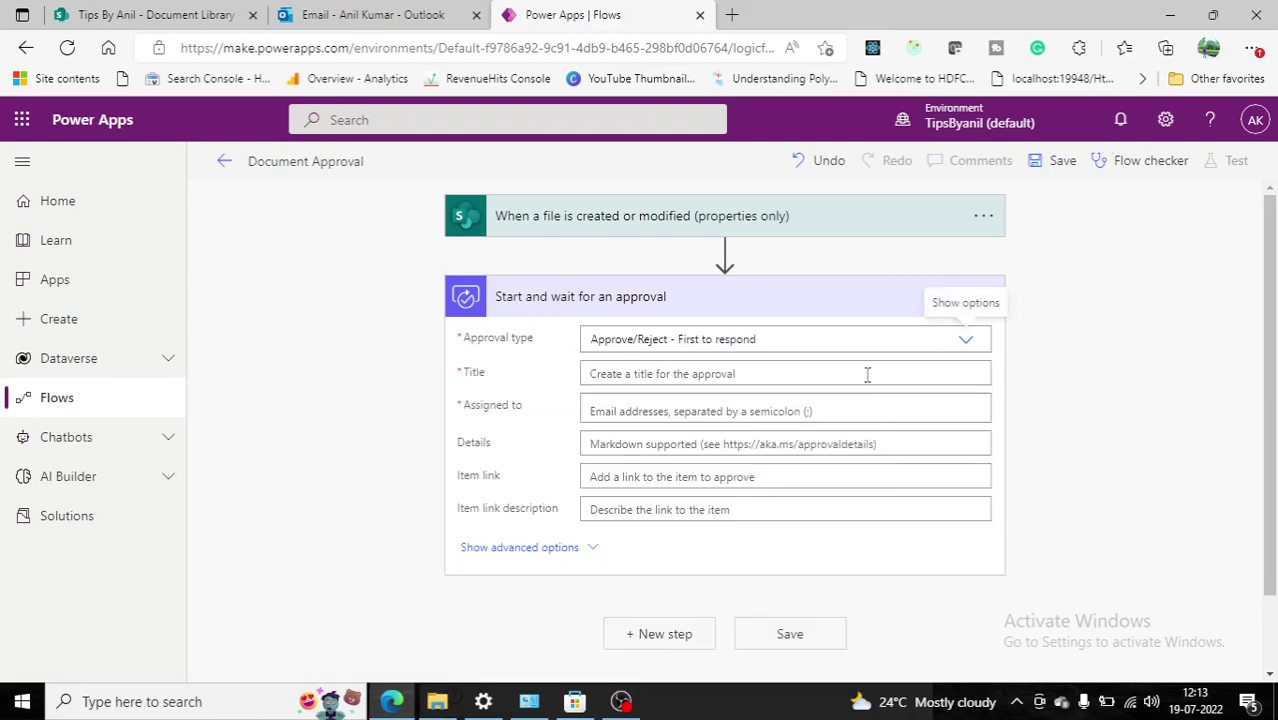
left_click(867, 374)
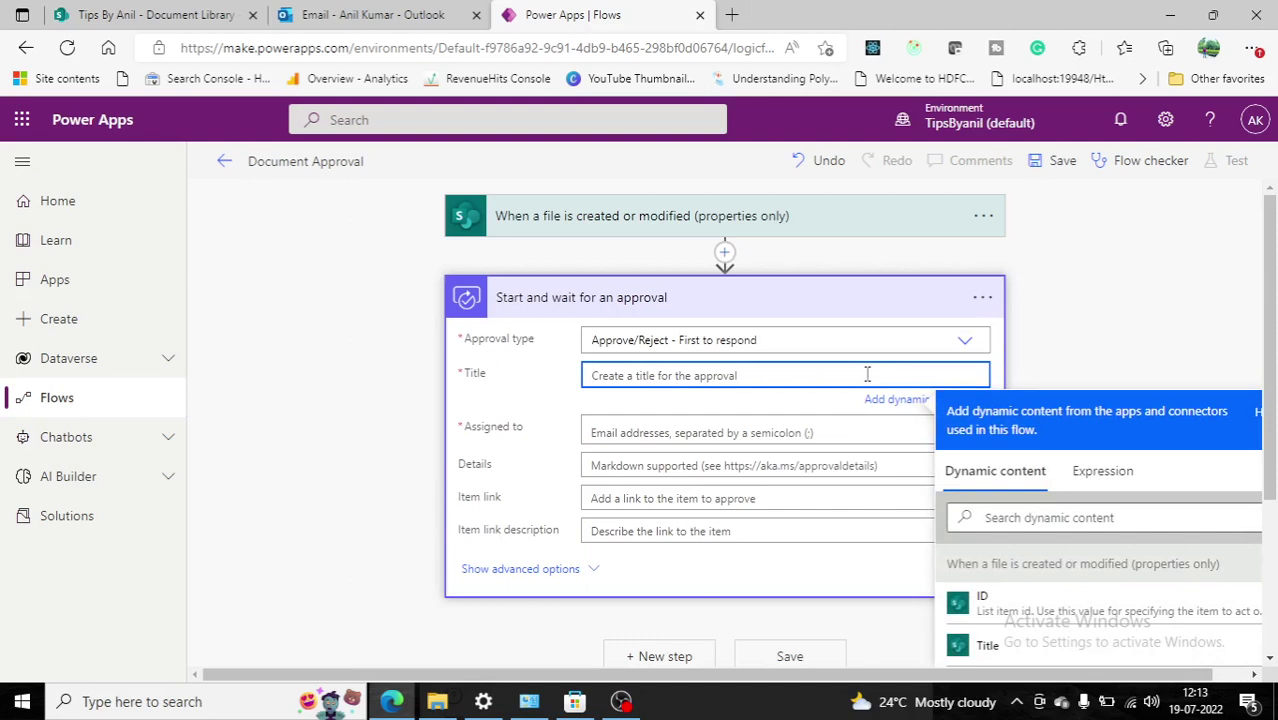
type("Please Take an Ac")
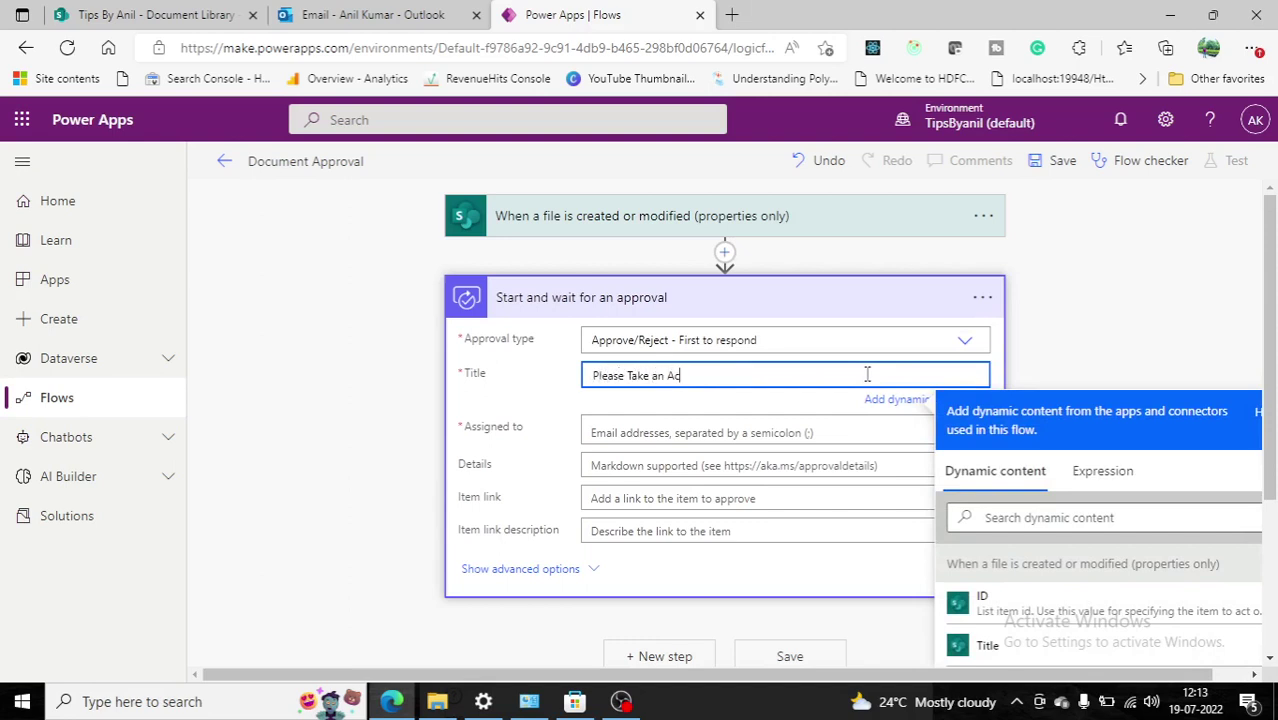
type("tion")
left_click(866, 440)
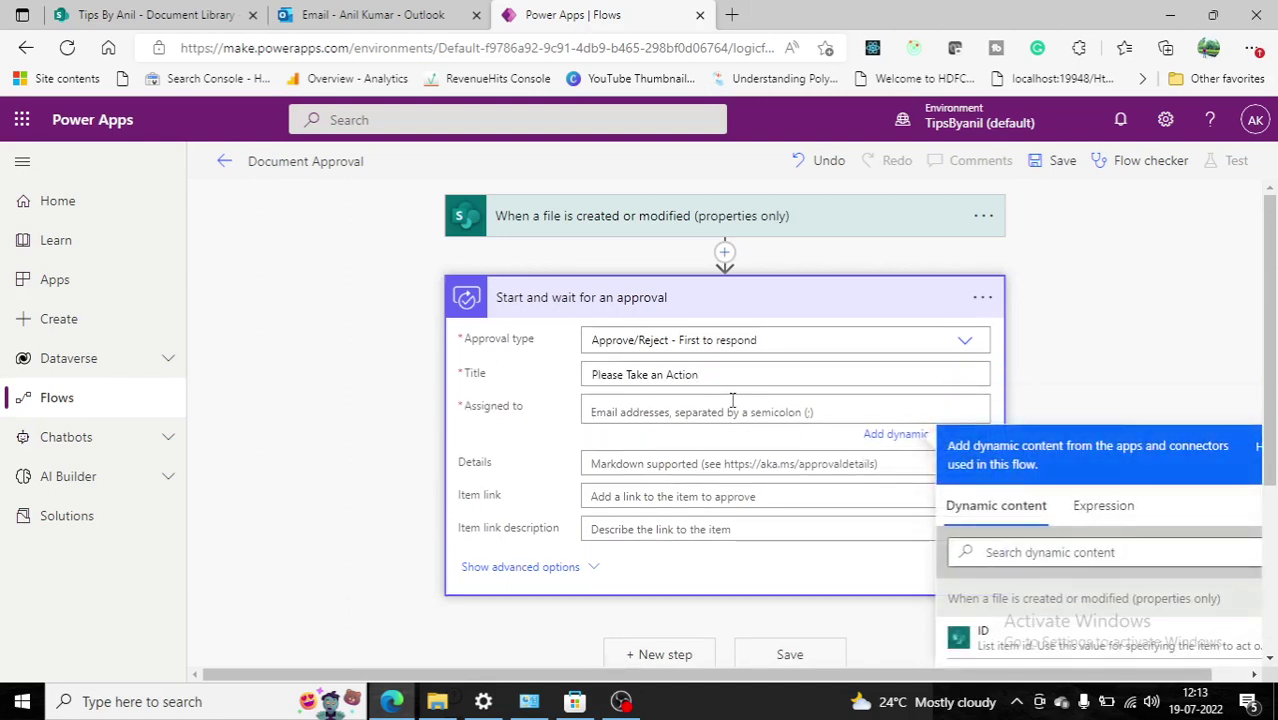
type("anilku")
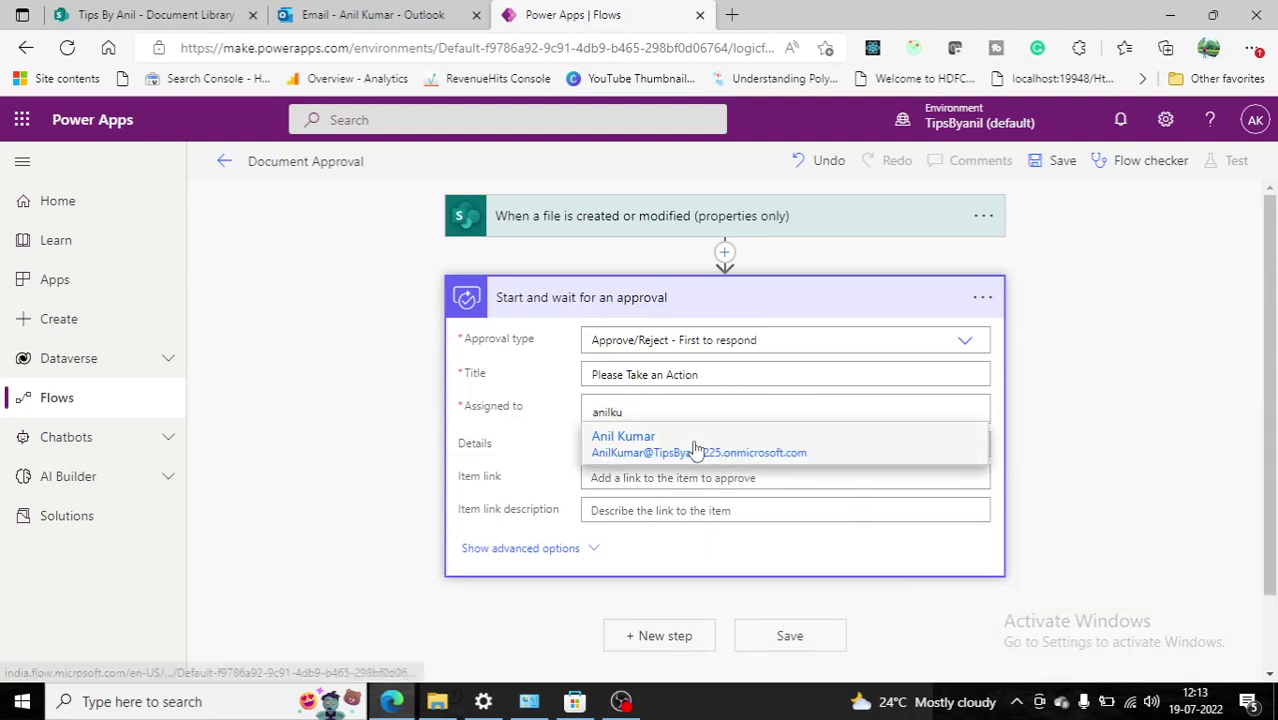
left_click(642, 449)
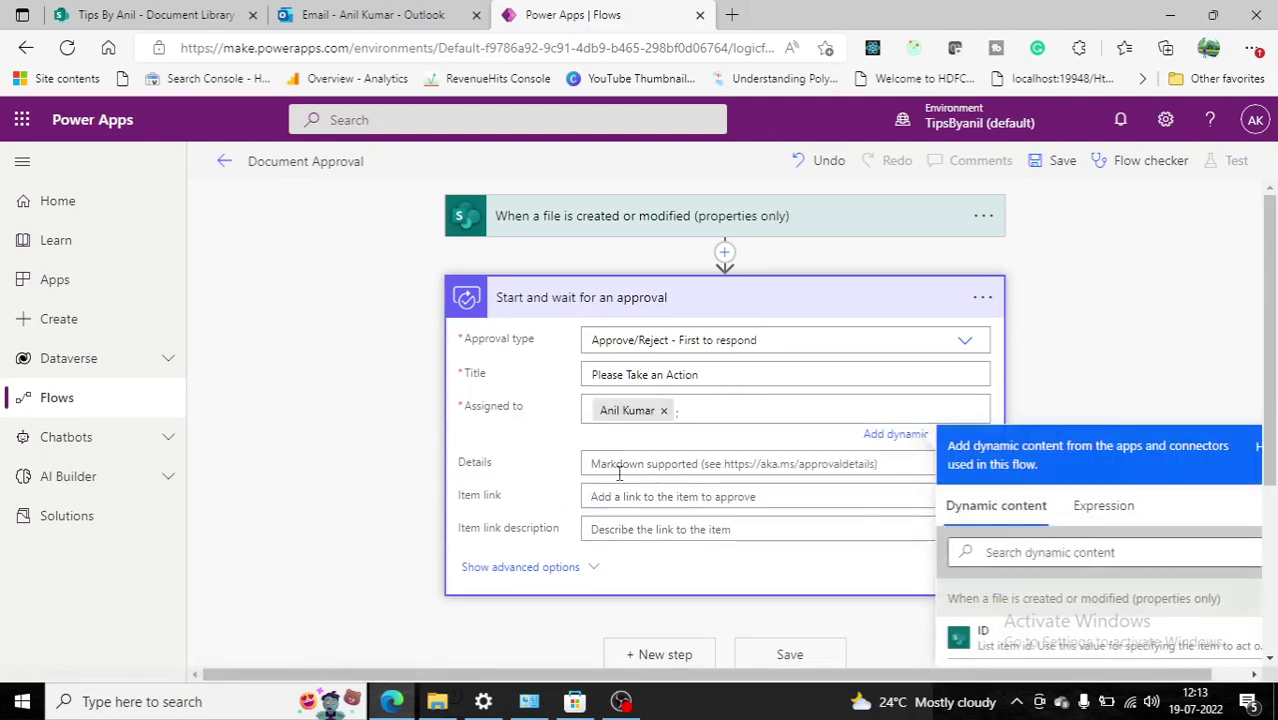
Set the approval's Item link to the trigger's 'Link to item' dynamic value.
left_click(731, 497)
scroll(800, 520, "down", 2)
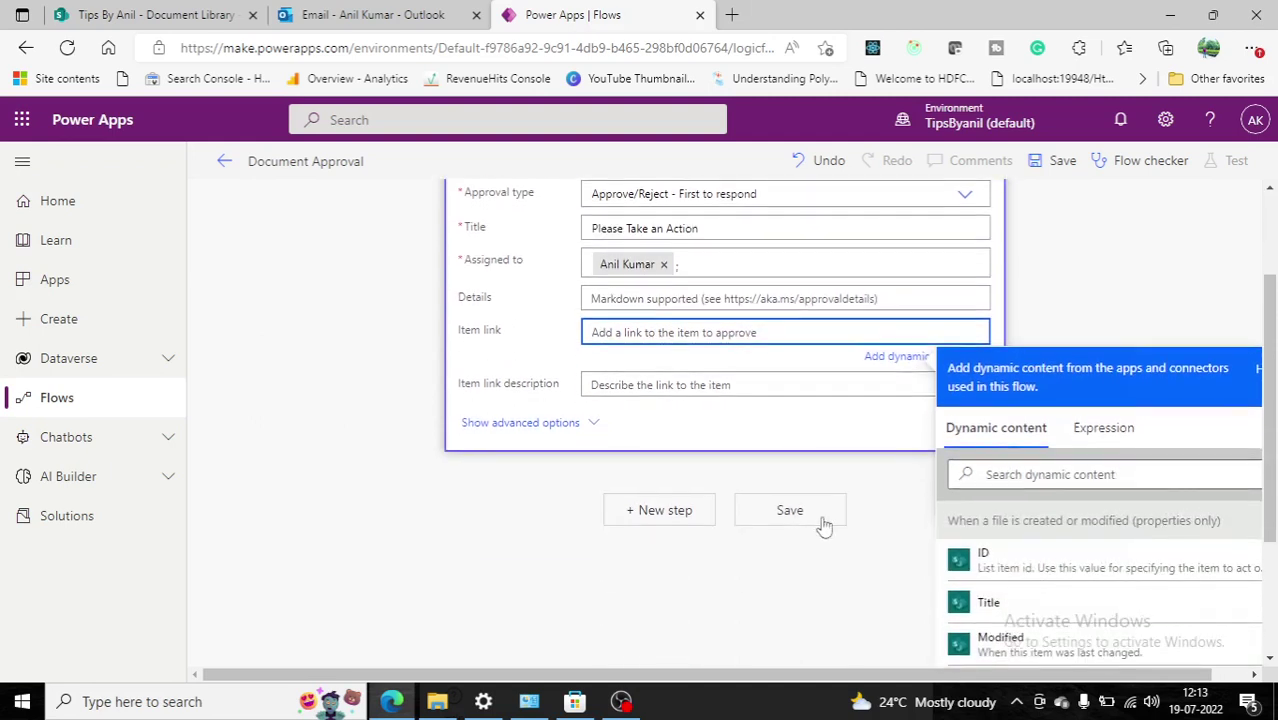
left_click(985, 475)
type("li")
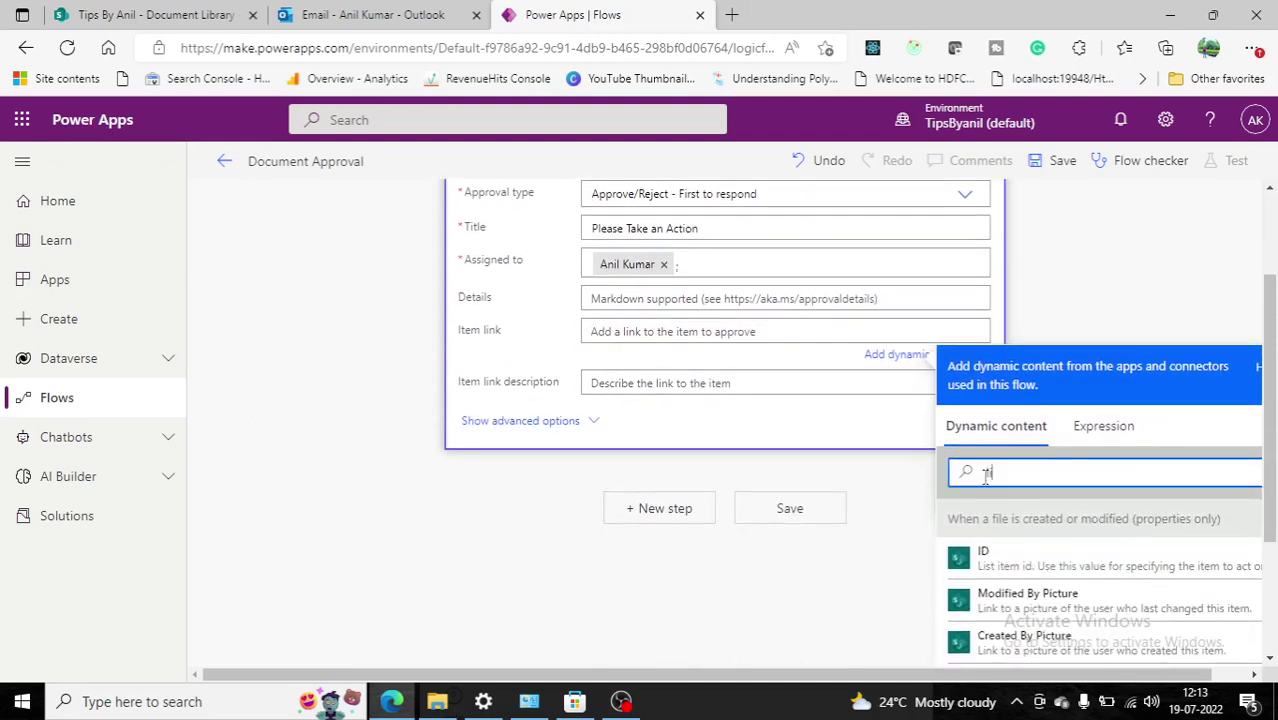
type("nk to")
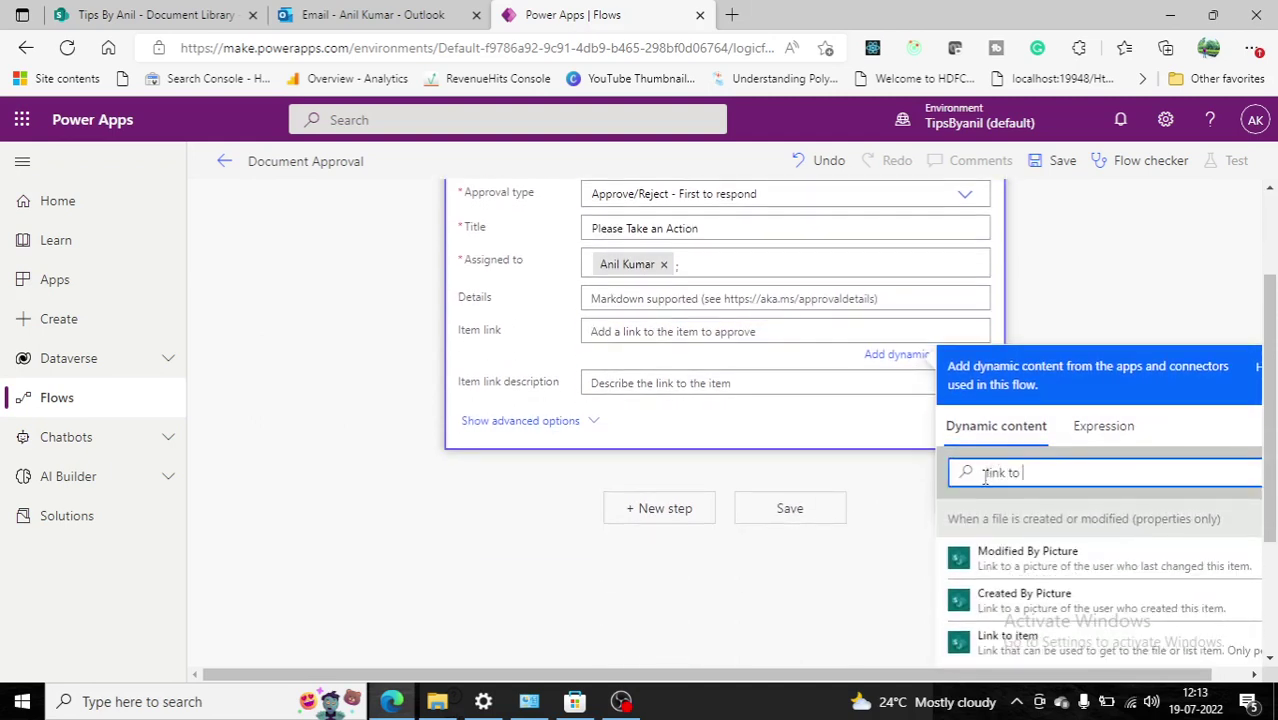
left_click(1005, 640)
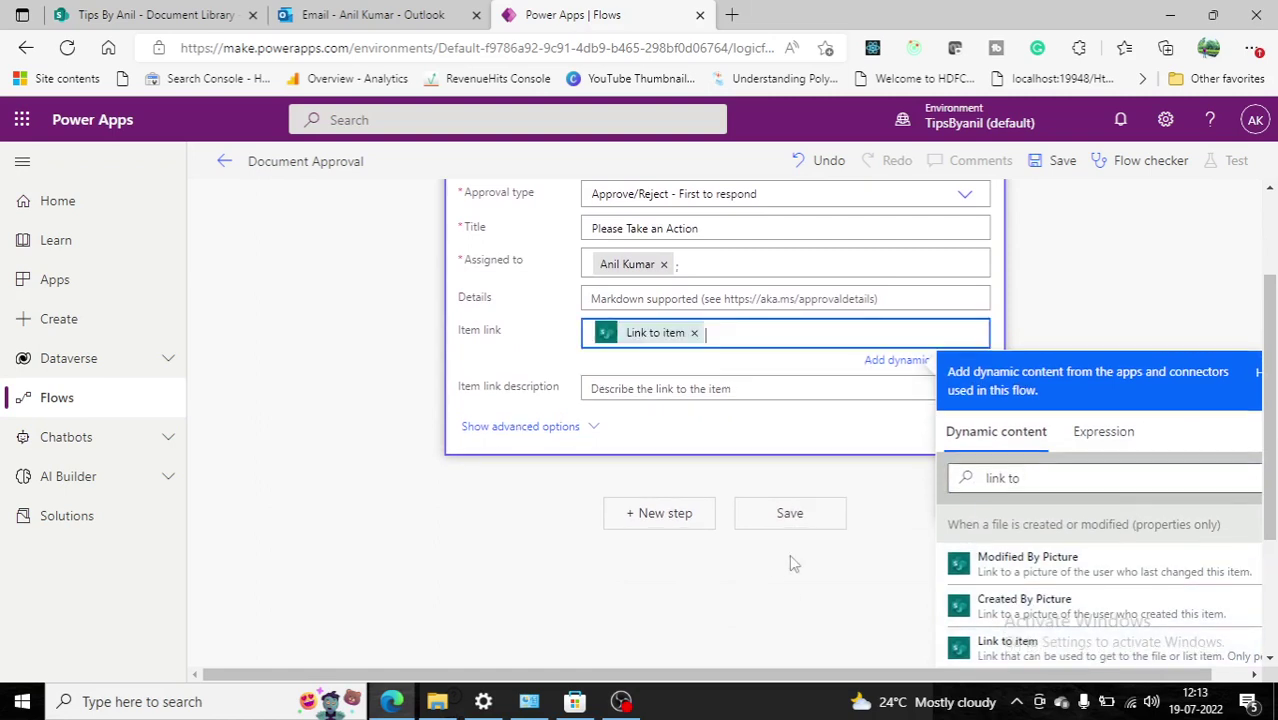
left_click(600, 530)
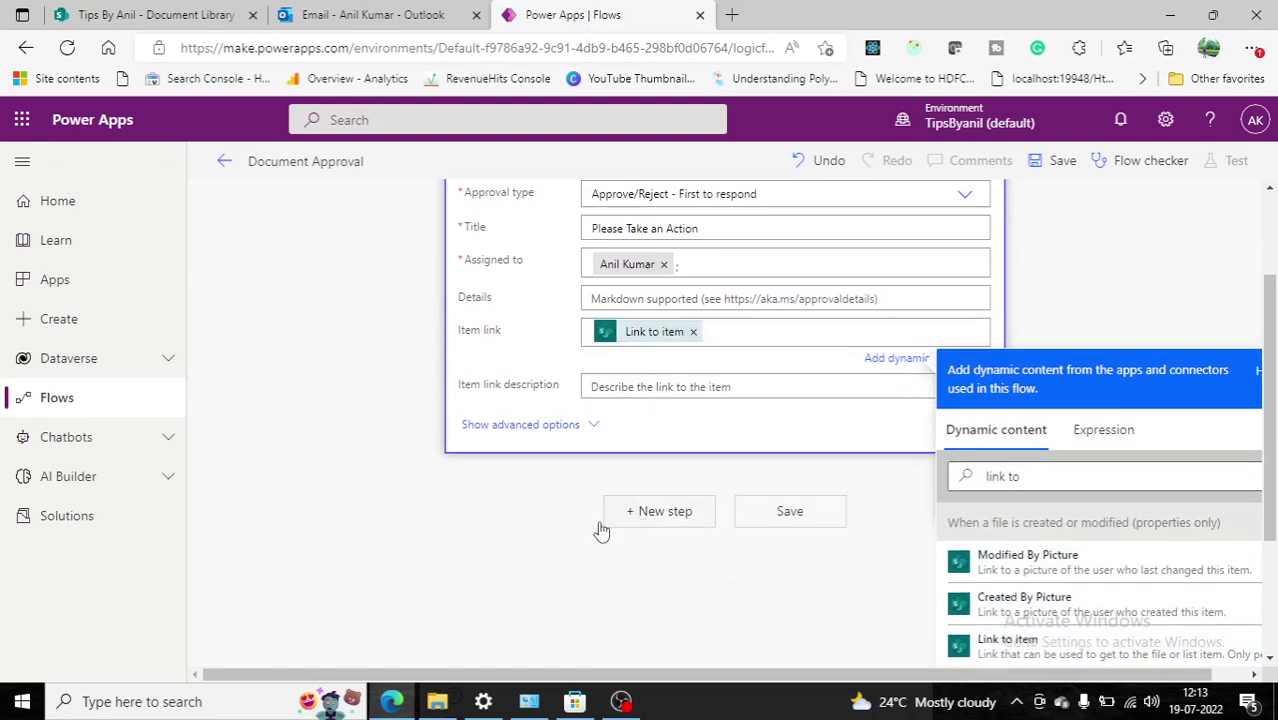
left_click(604, 524)
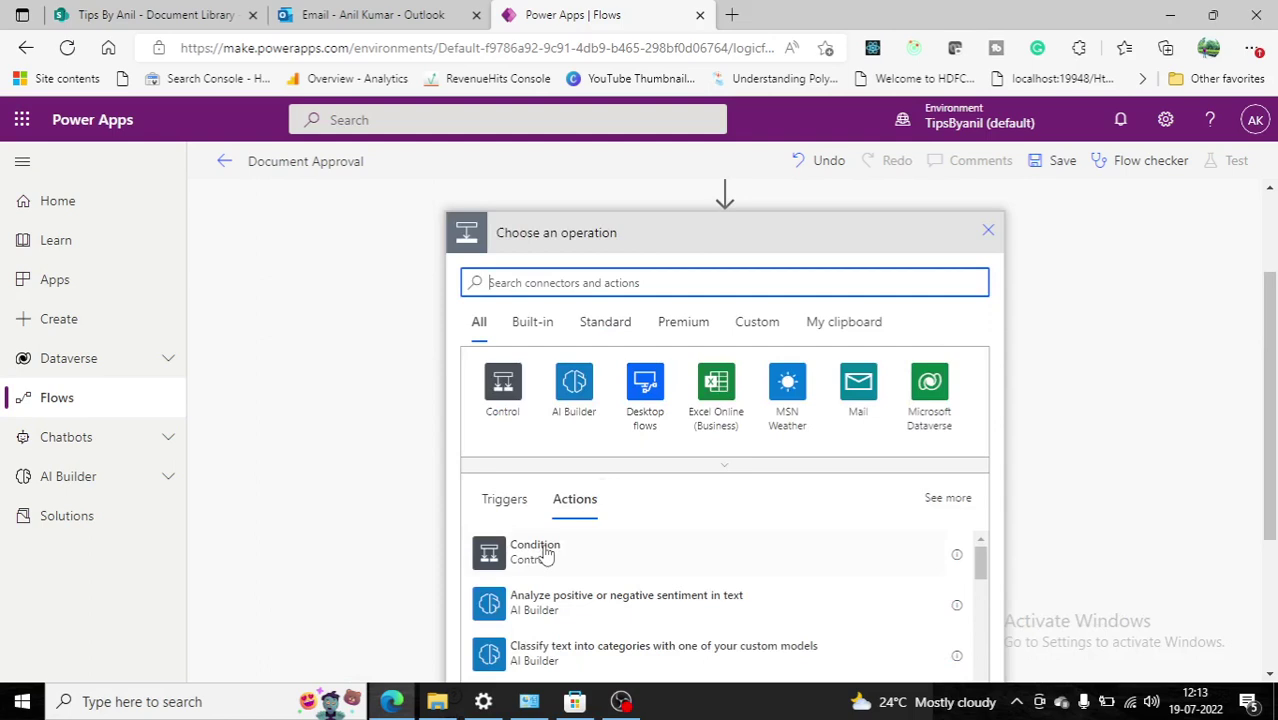
Add a Condition checking whether the approval Outcome is equal to Approve.
left_click(547, 556)
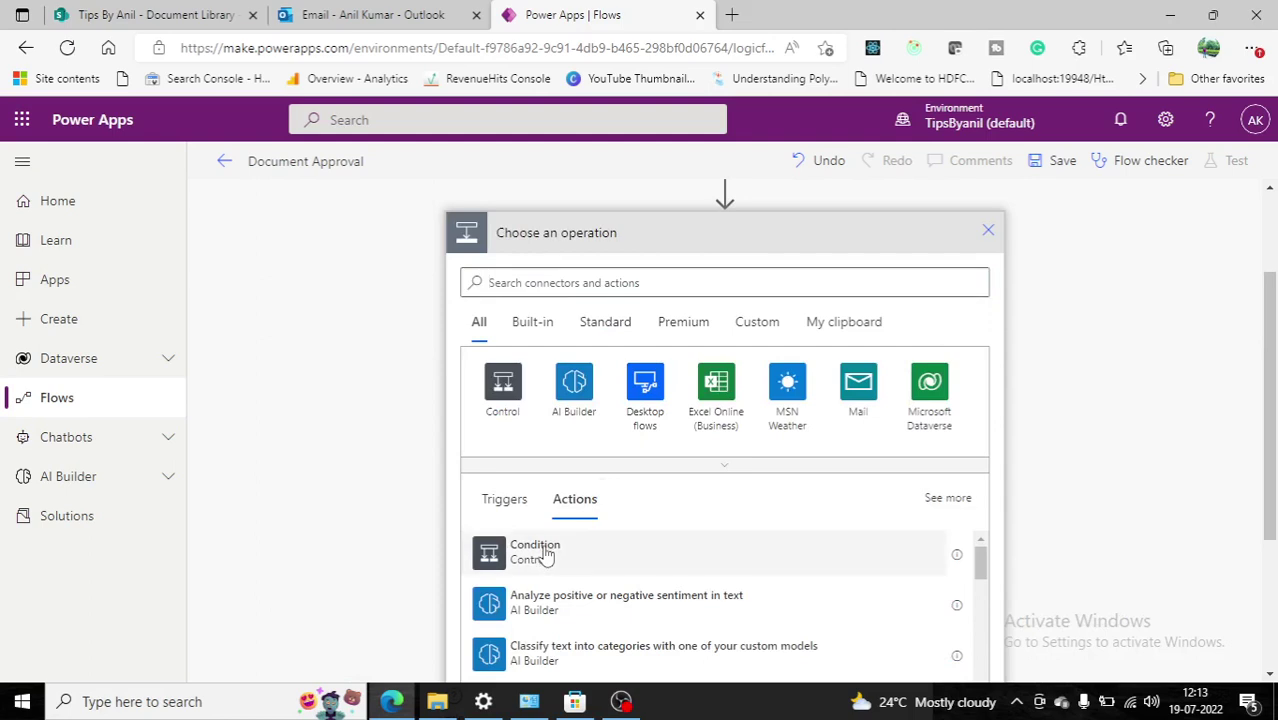
left_click(547, 556)
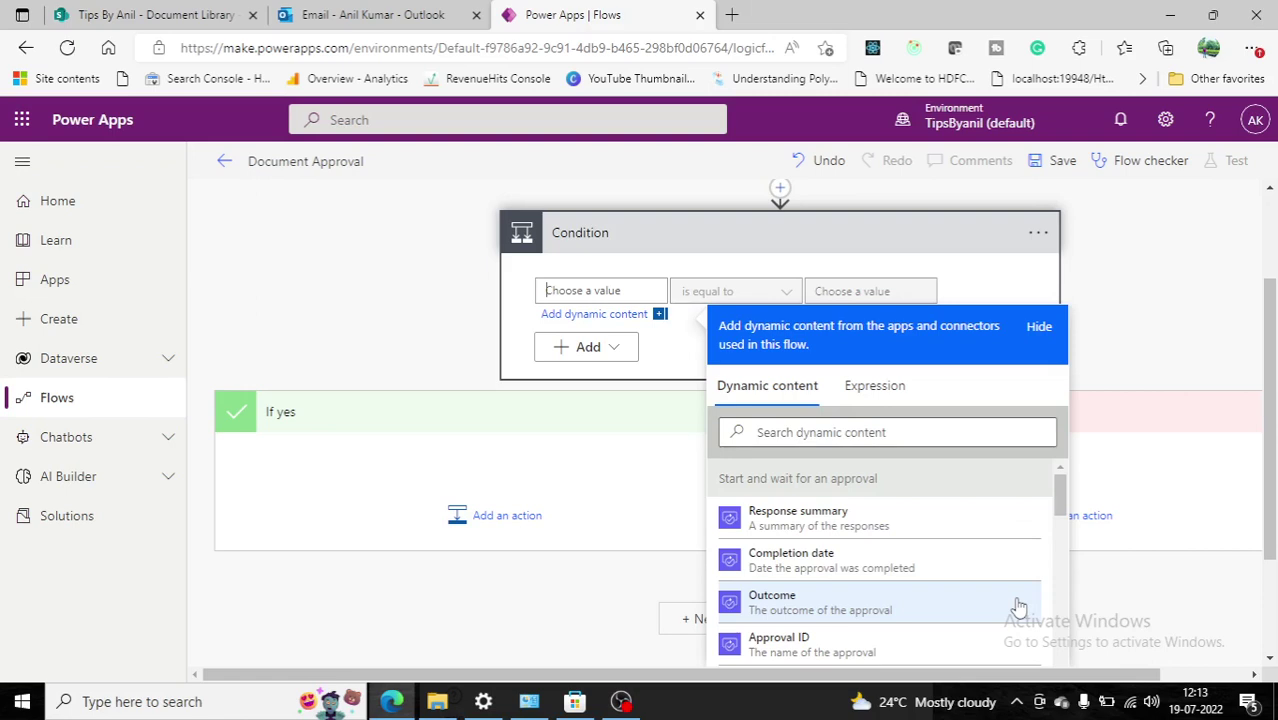
left_click(1018, 607)
type("Approve")
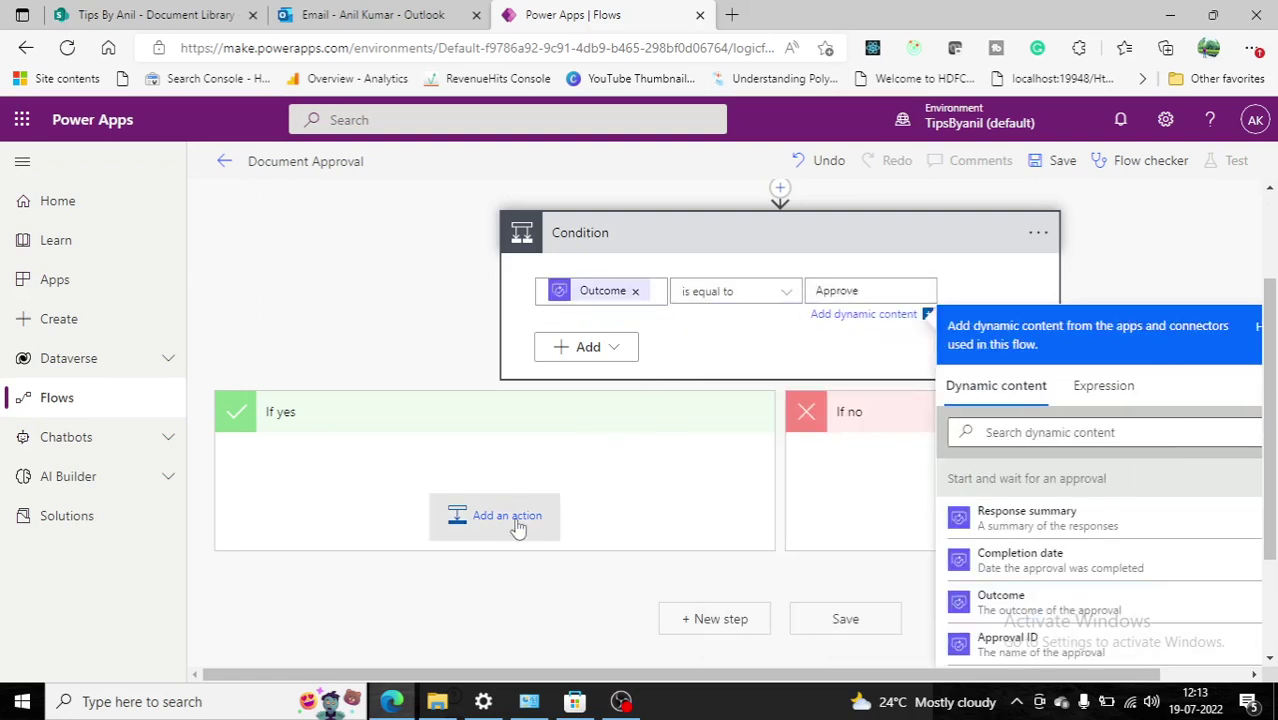
left_click(482, 502)
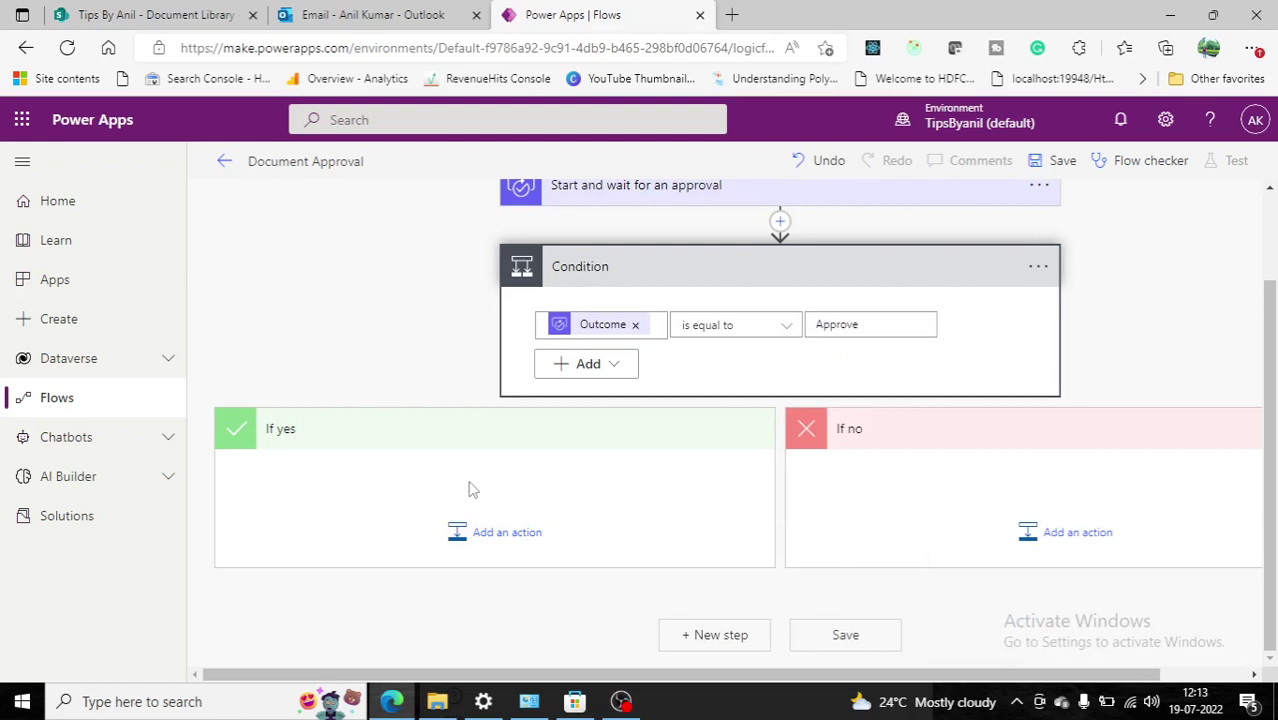
Add an Office 365 Outlook 'Send an email (V2)' action to the If yes branch.
left_click(483, 538)
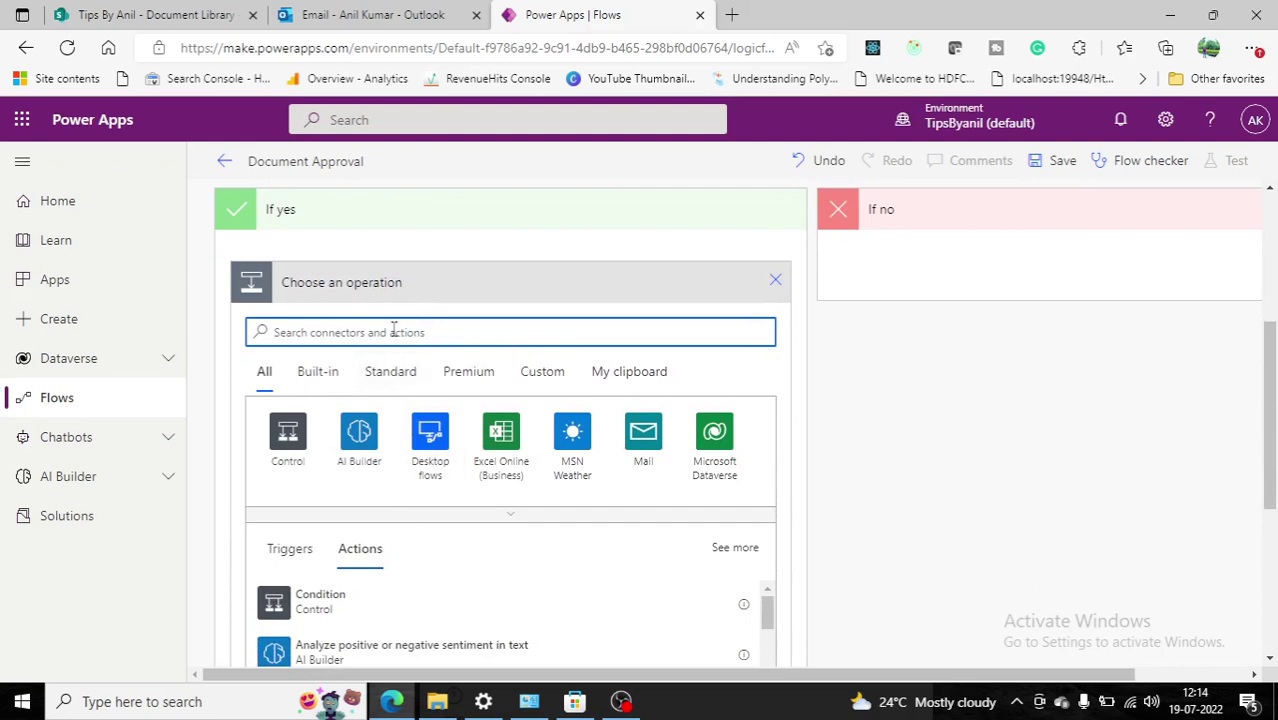
type("share")
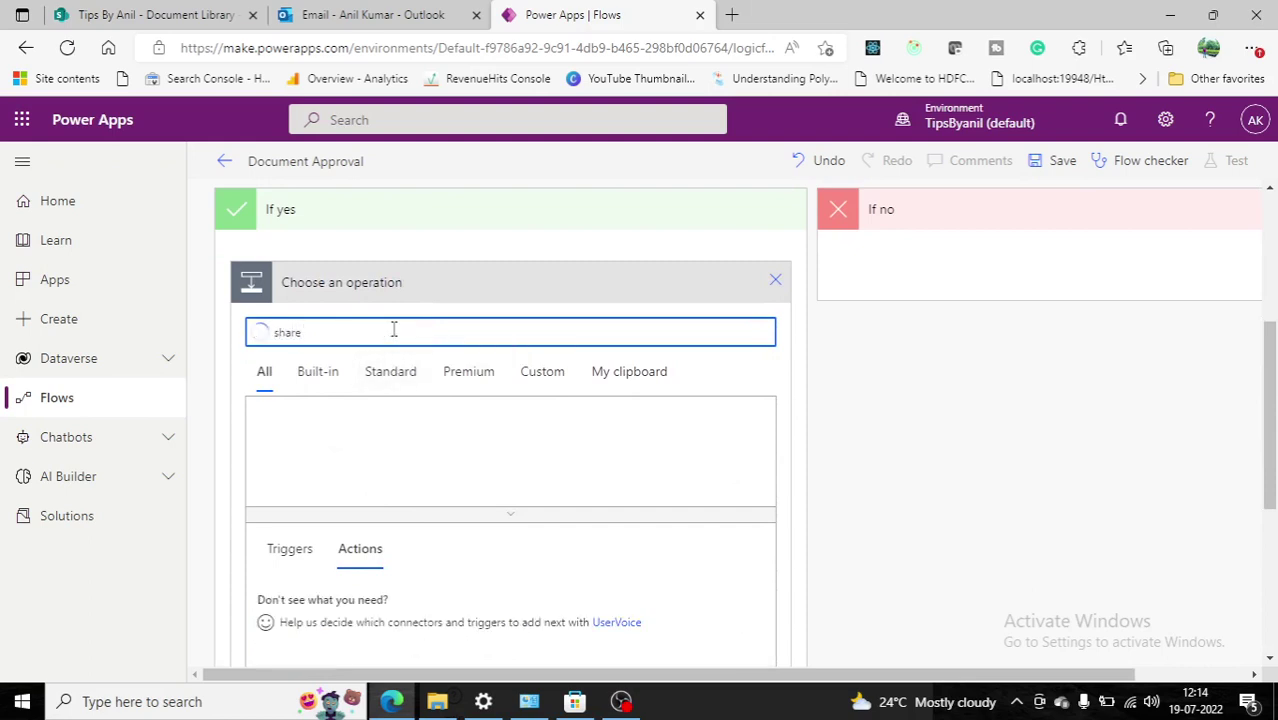
key("ctrl+a")
type("o")
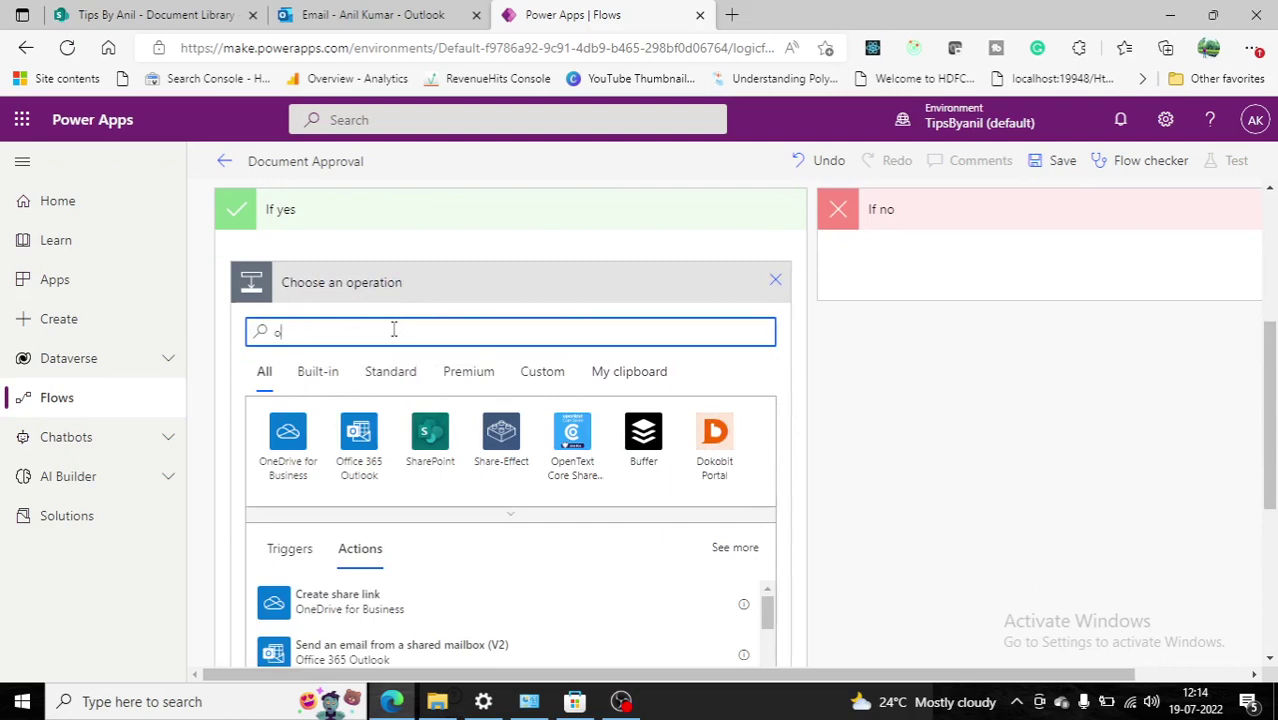
type("utlook")
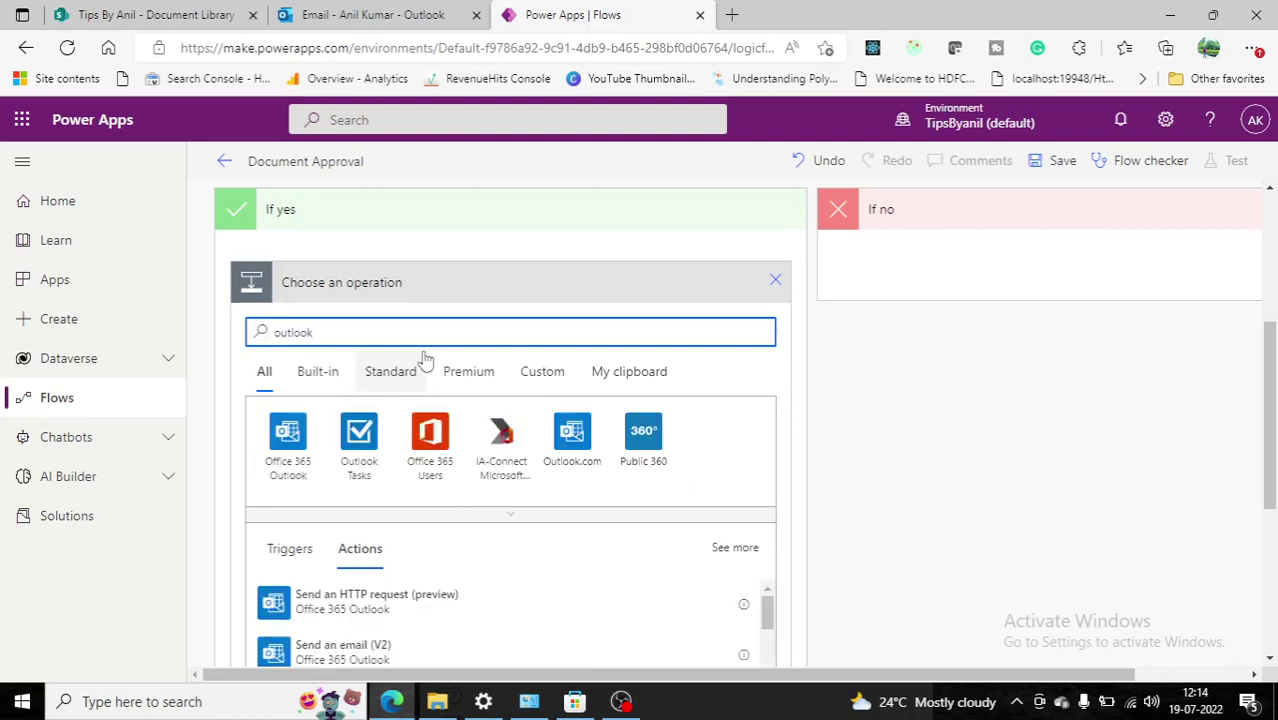
scroll(370, 560, "down", 1)
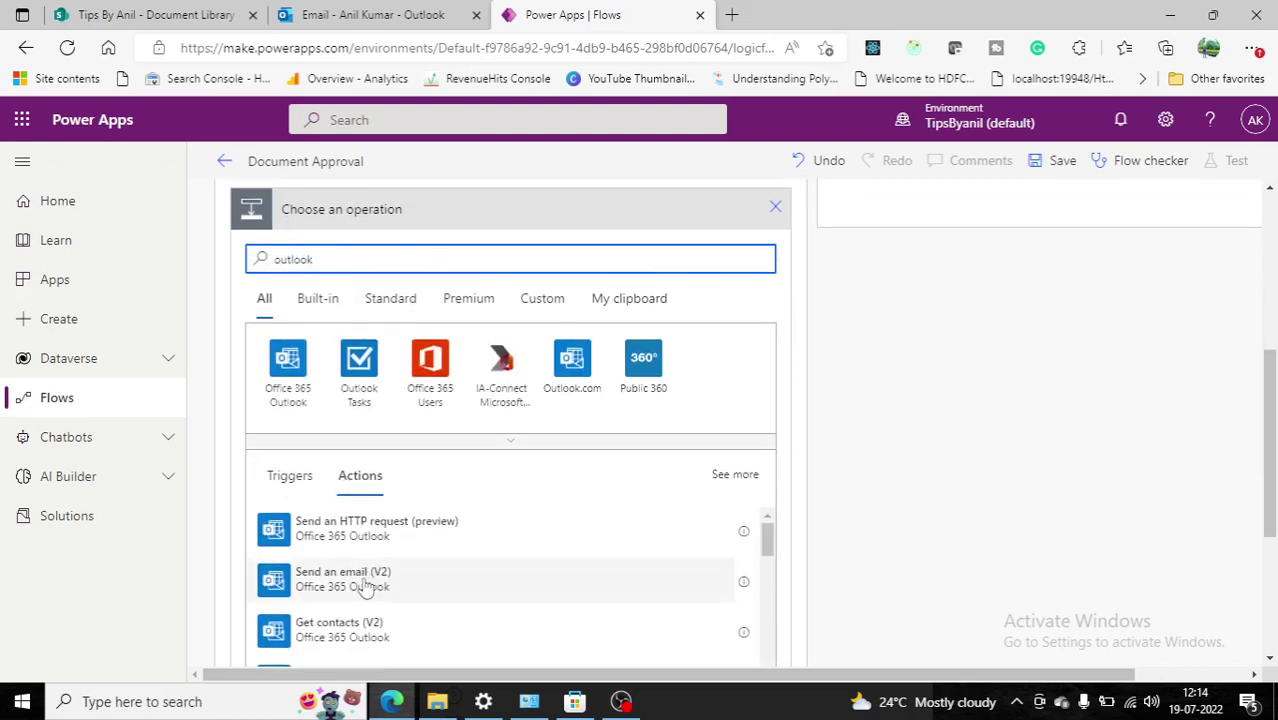
left_click(365, 580)
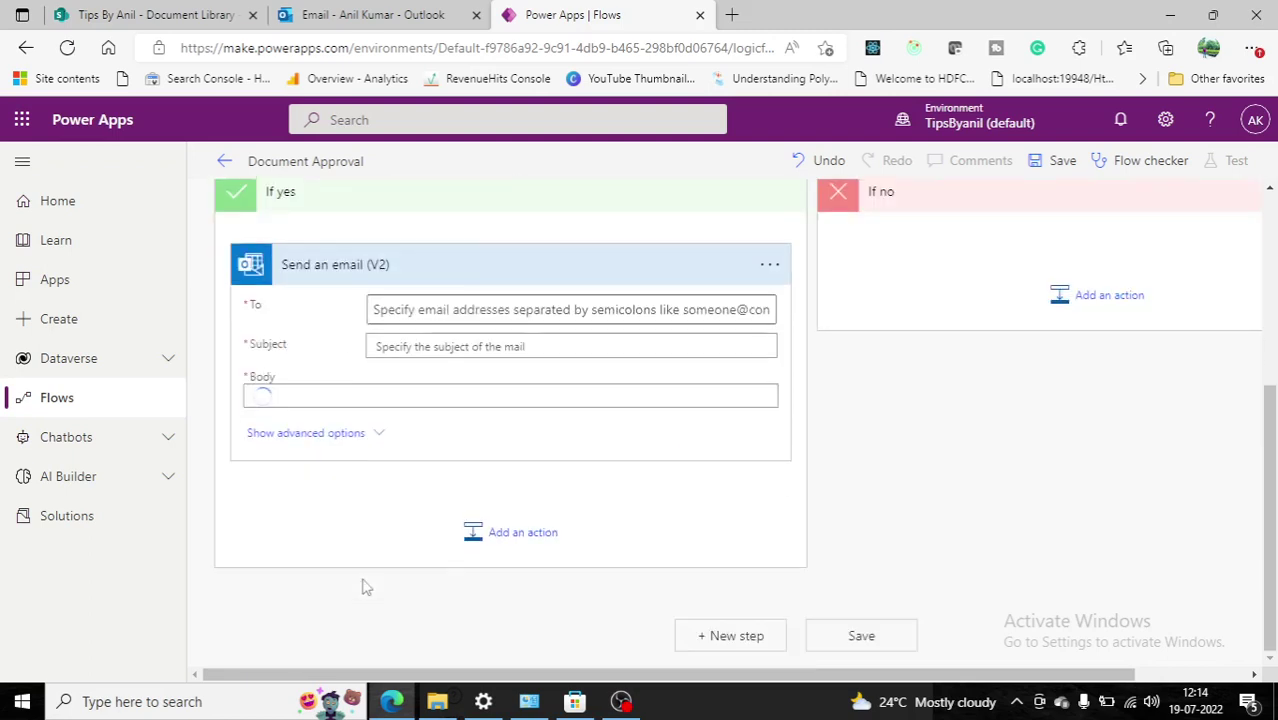
Address the email to Modified By Email with subject 'Your Documennt Approved'.
left_click(457, 287)
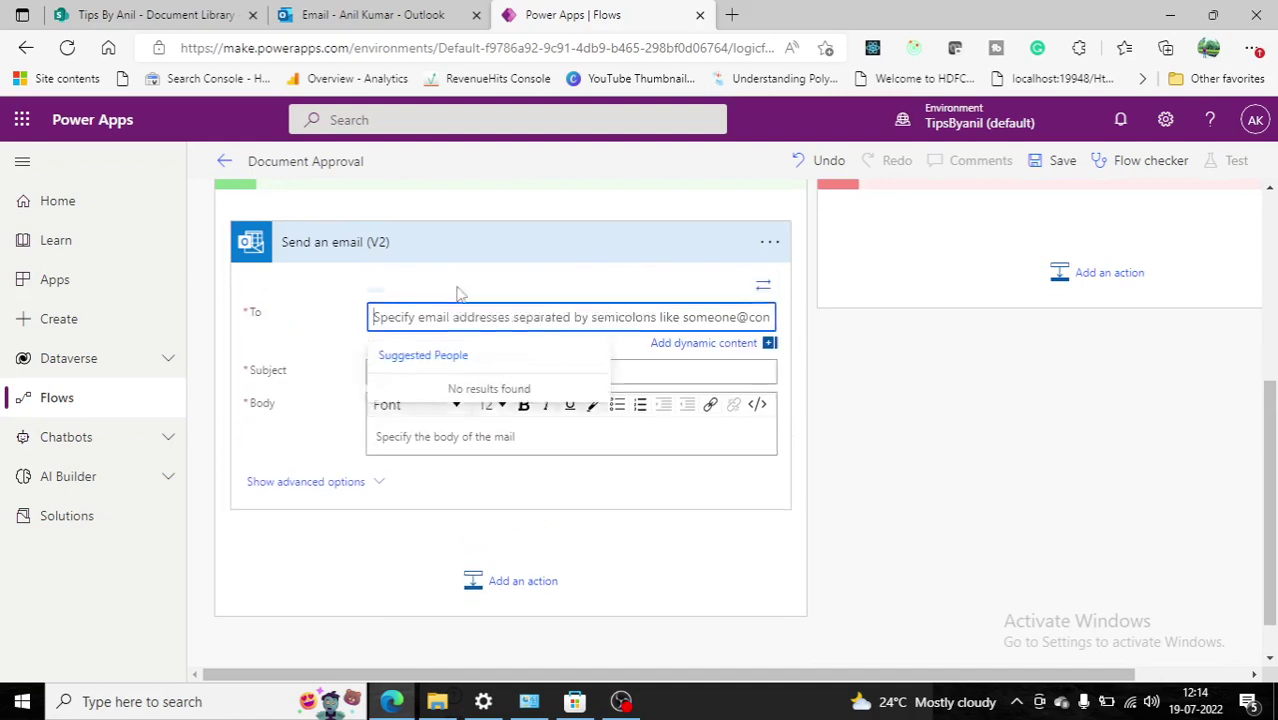
left_click(688, 344)
scroll(948, 618, "down", 1)
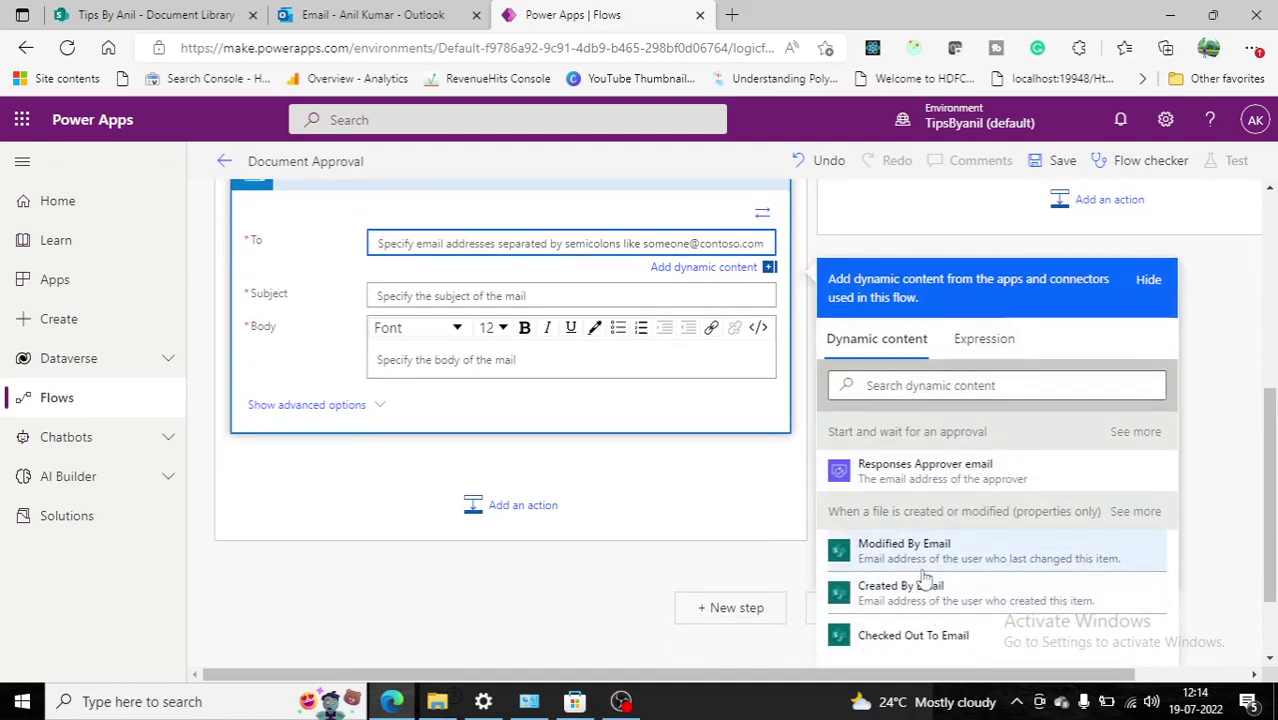
left_click(918, 550)
left_click(443, 298)
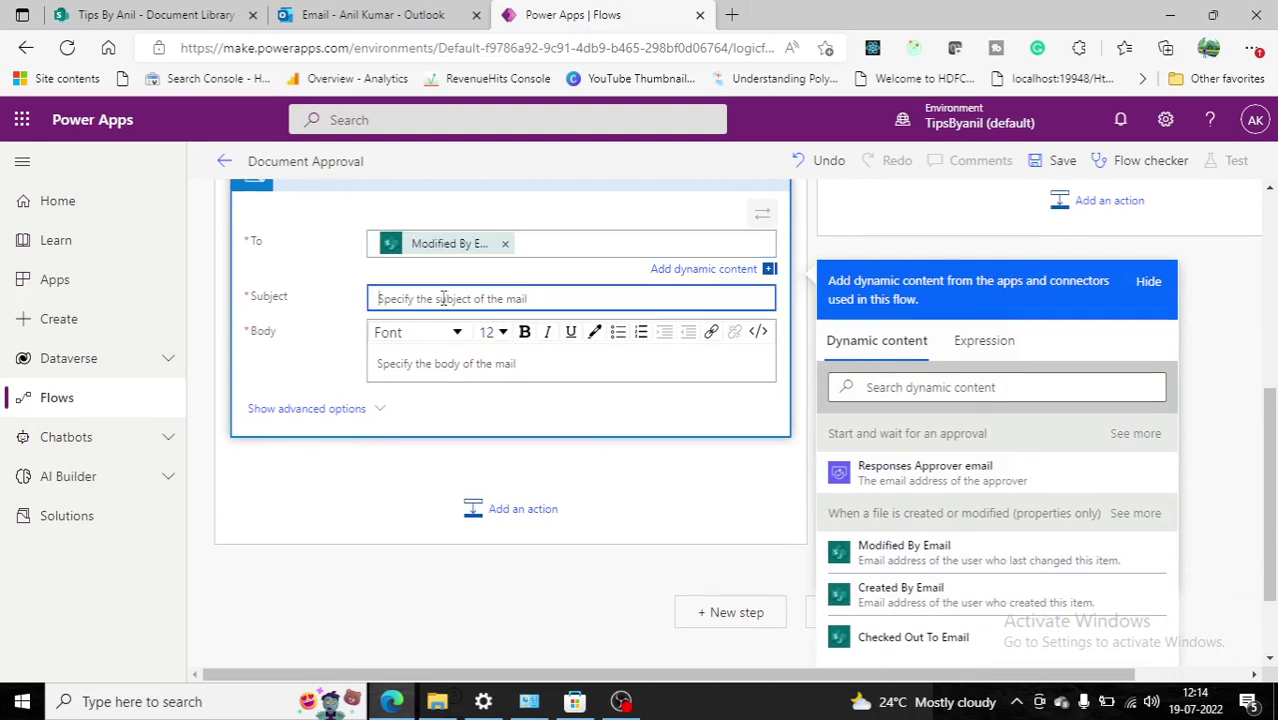
type("Yo")
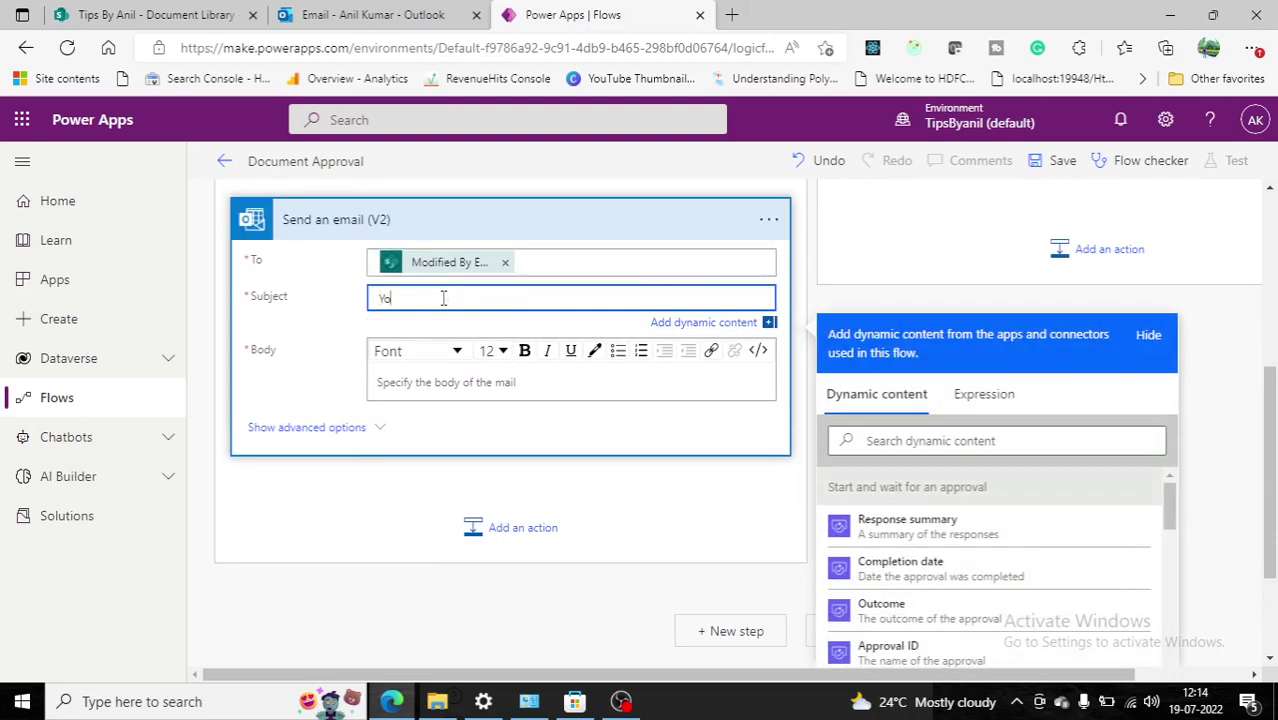
type("ur Docume")
type("nnt ")
type("Approved")
Write the body 'Please find comments below' followed by the approver's Responses Comments.
left_click(430, 372)
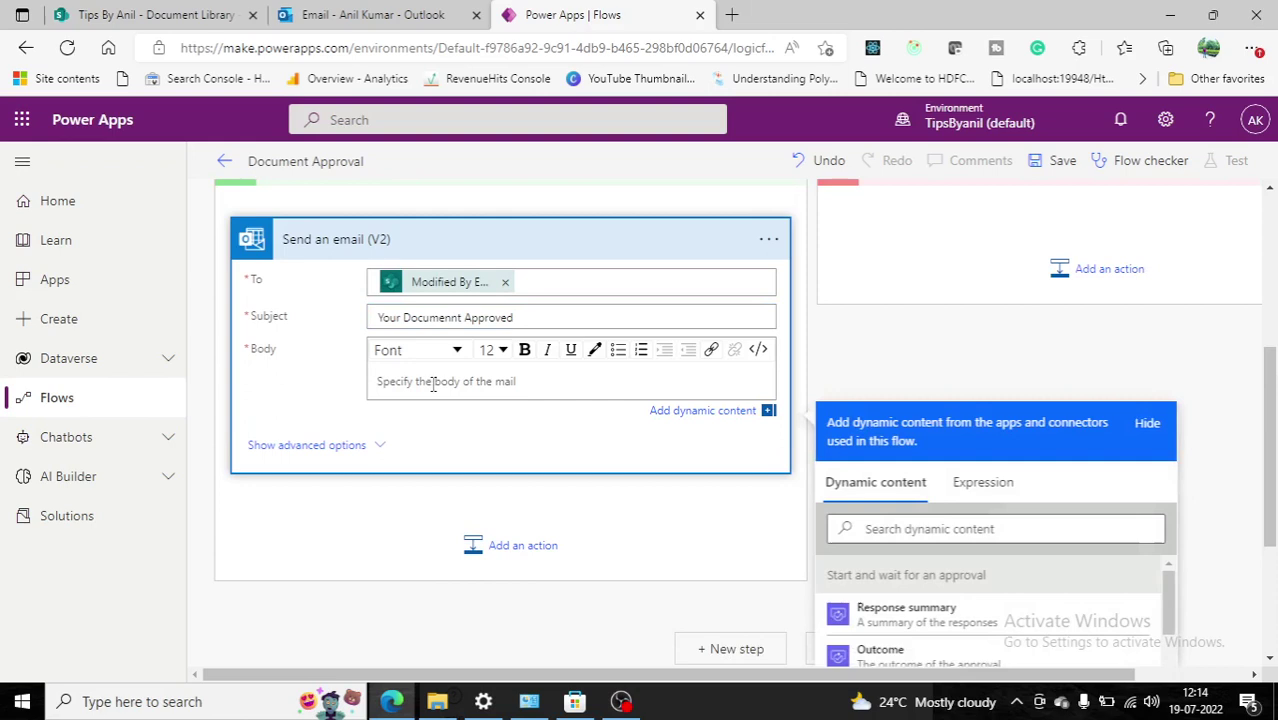
type("Please")
type(" find comment")
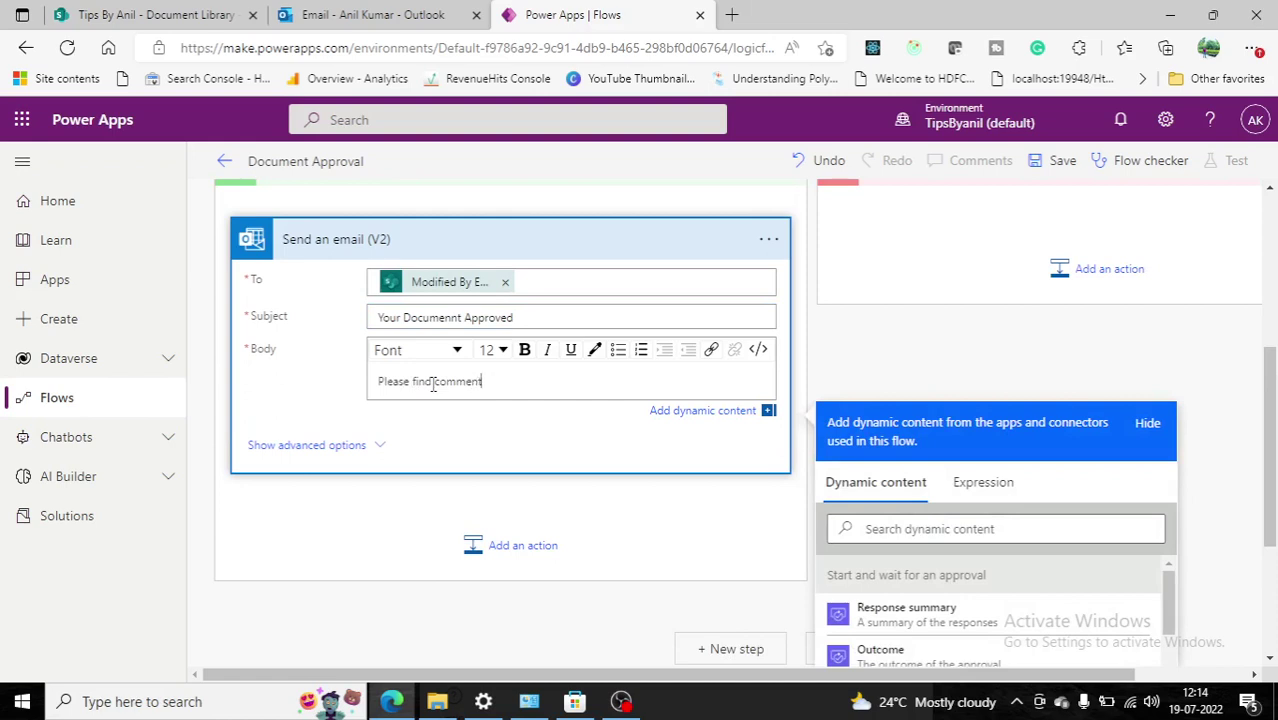
type("s below:")
key("Return")
scroll(756, 502, "down", 2)
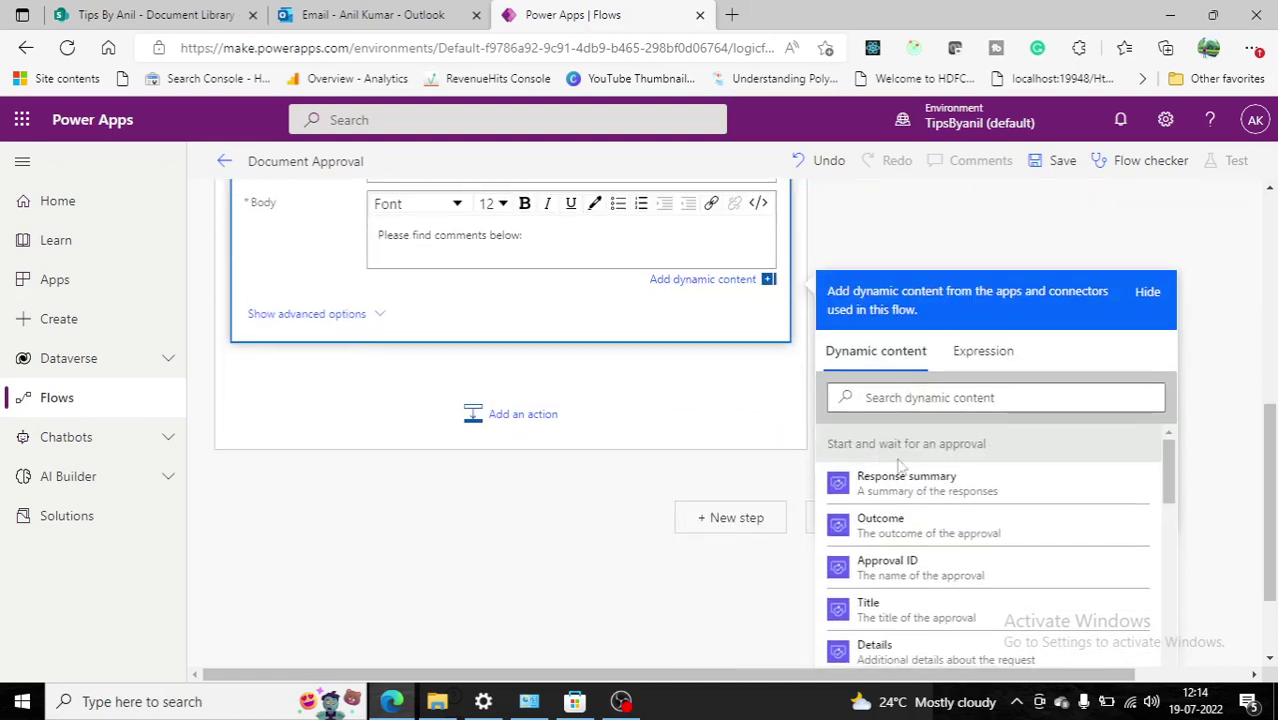
left_click(929, 400)
type("co")
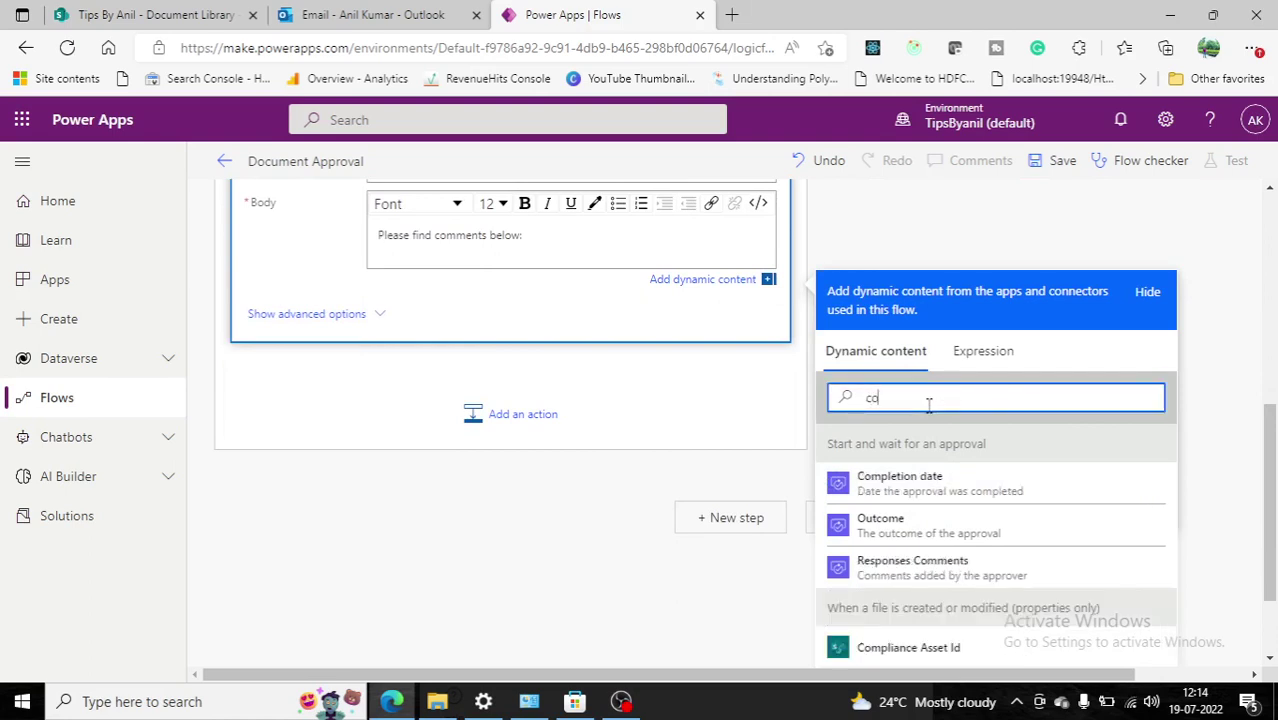
type("mment")
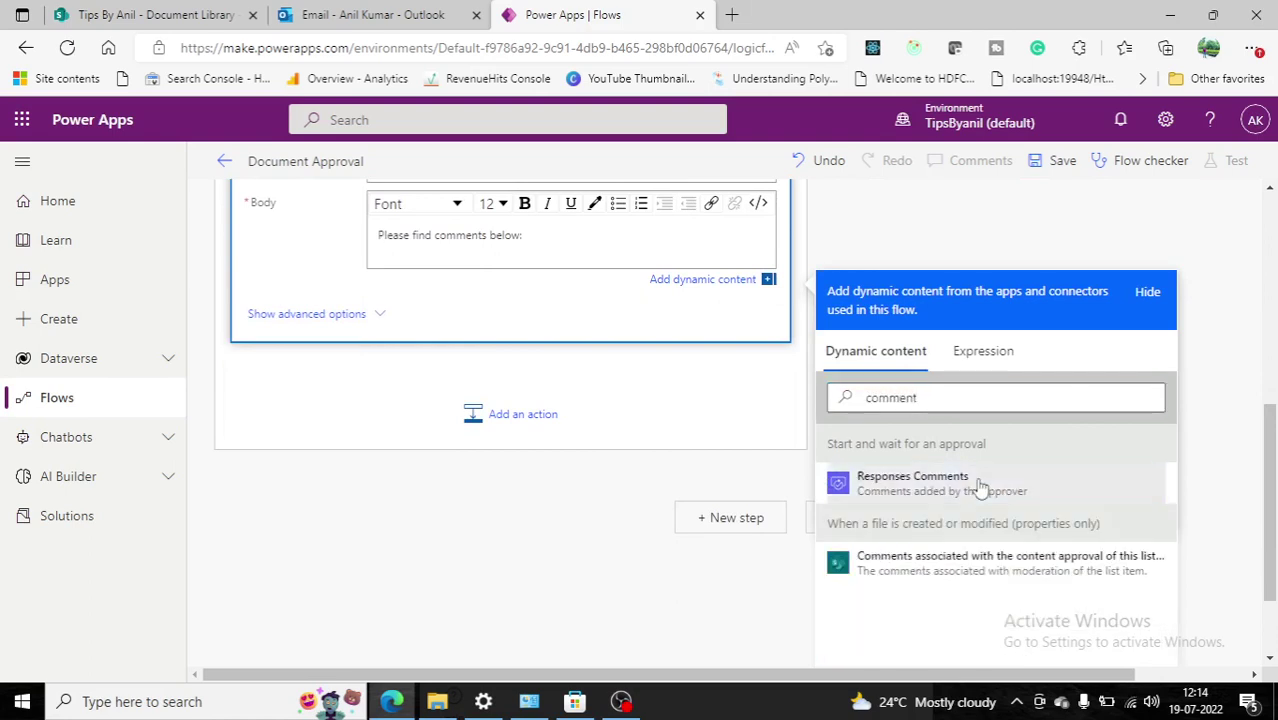
left_click(970, 484)
Copy the Apply to each email loop and paste it into the If no branch.
scroll(585, 418, "up", 2)
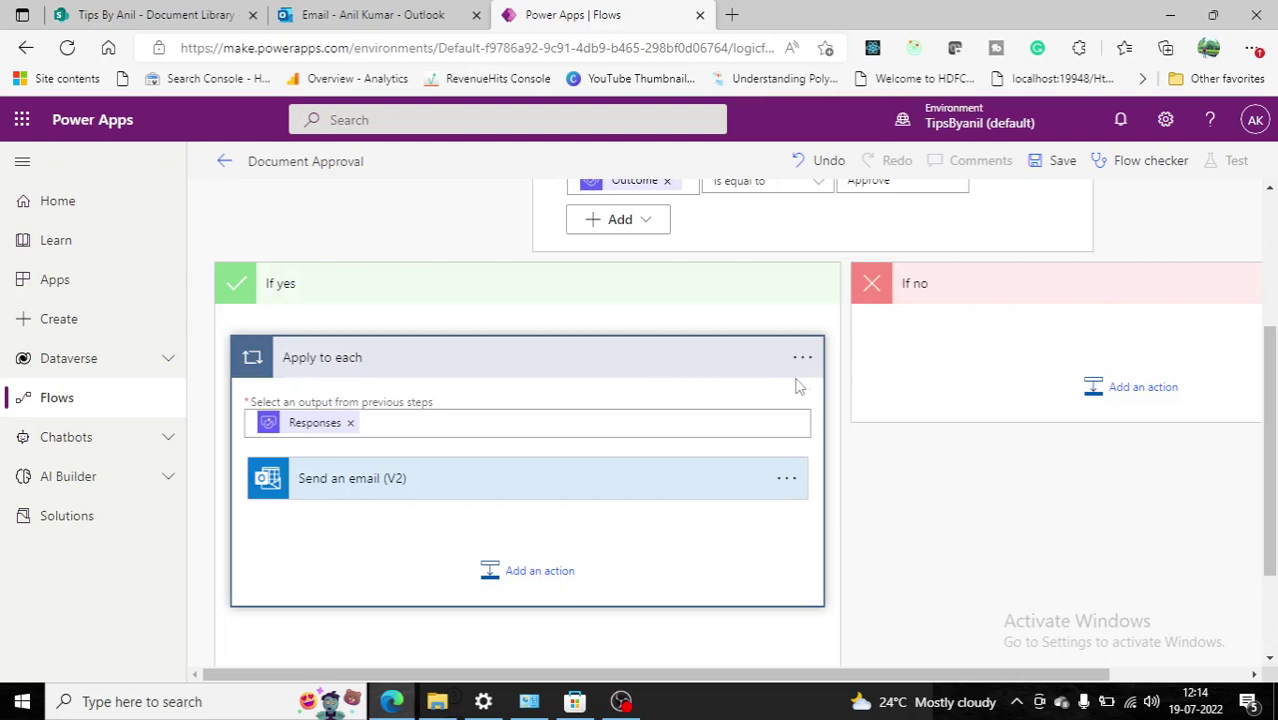
left_click(804, 370)
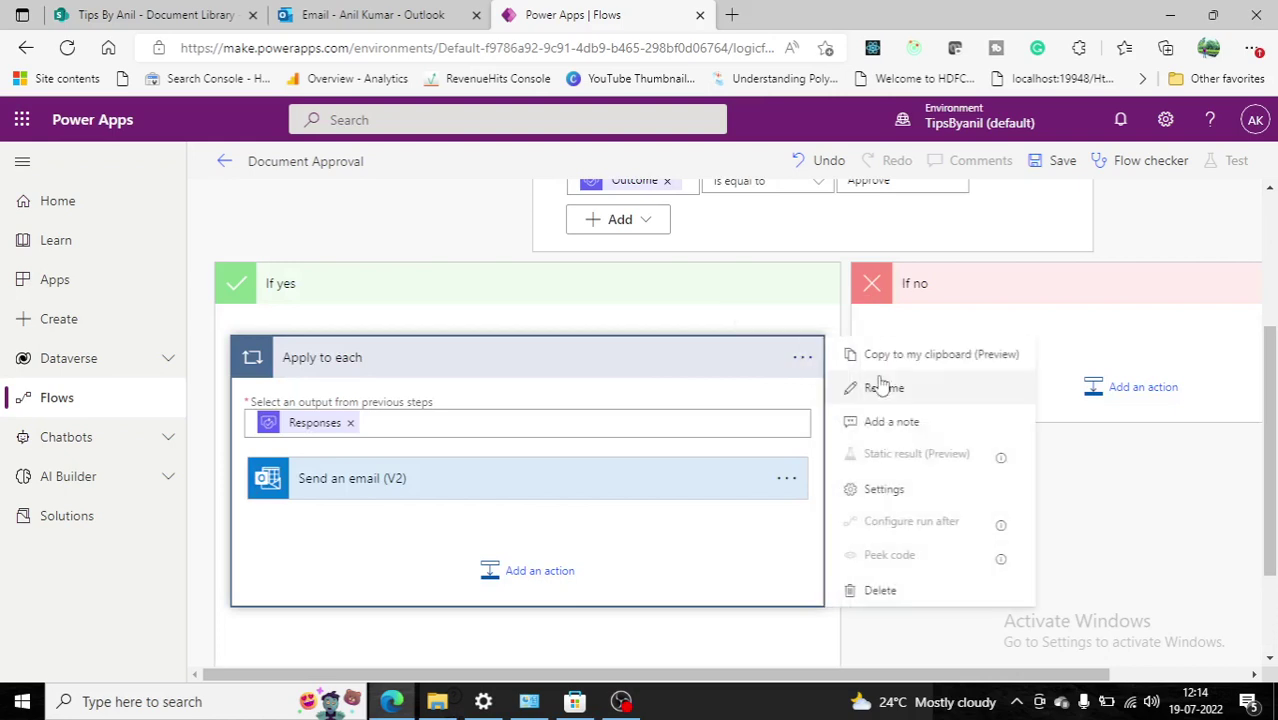
left_click(1038, 420)
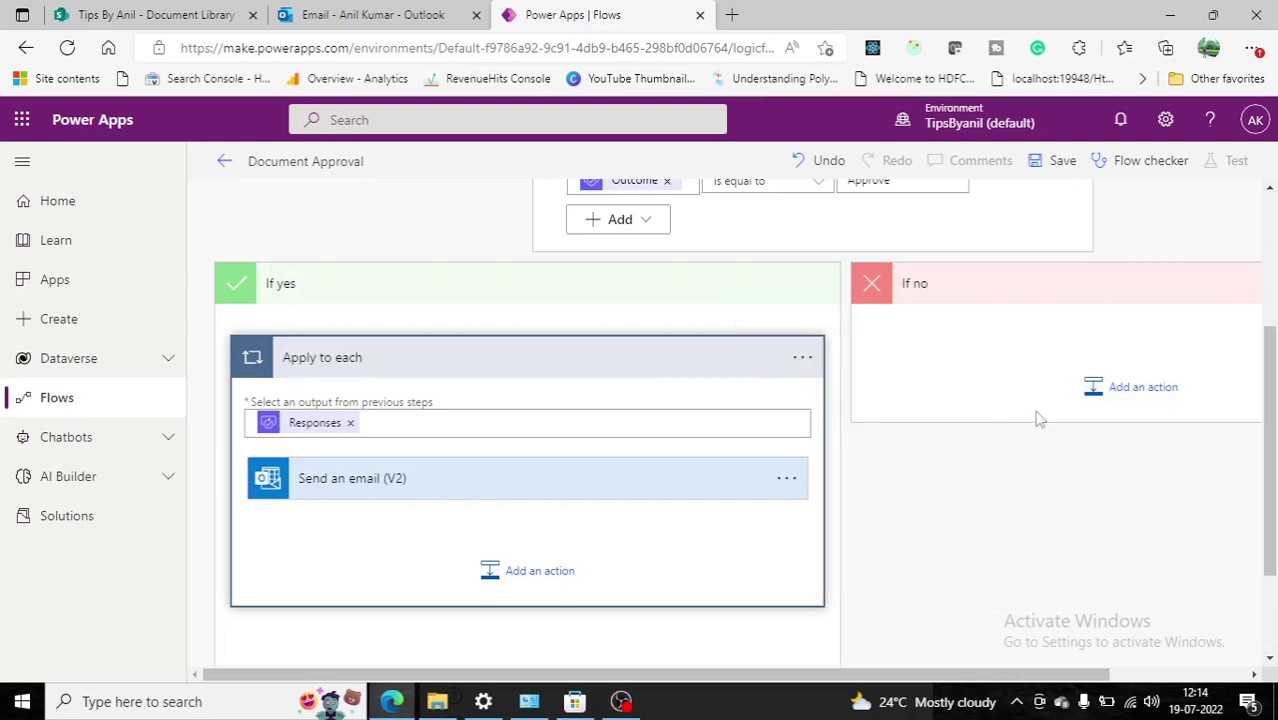
left_click(1128, 400)
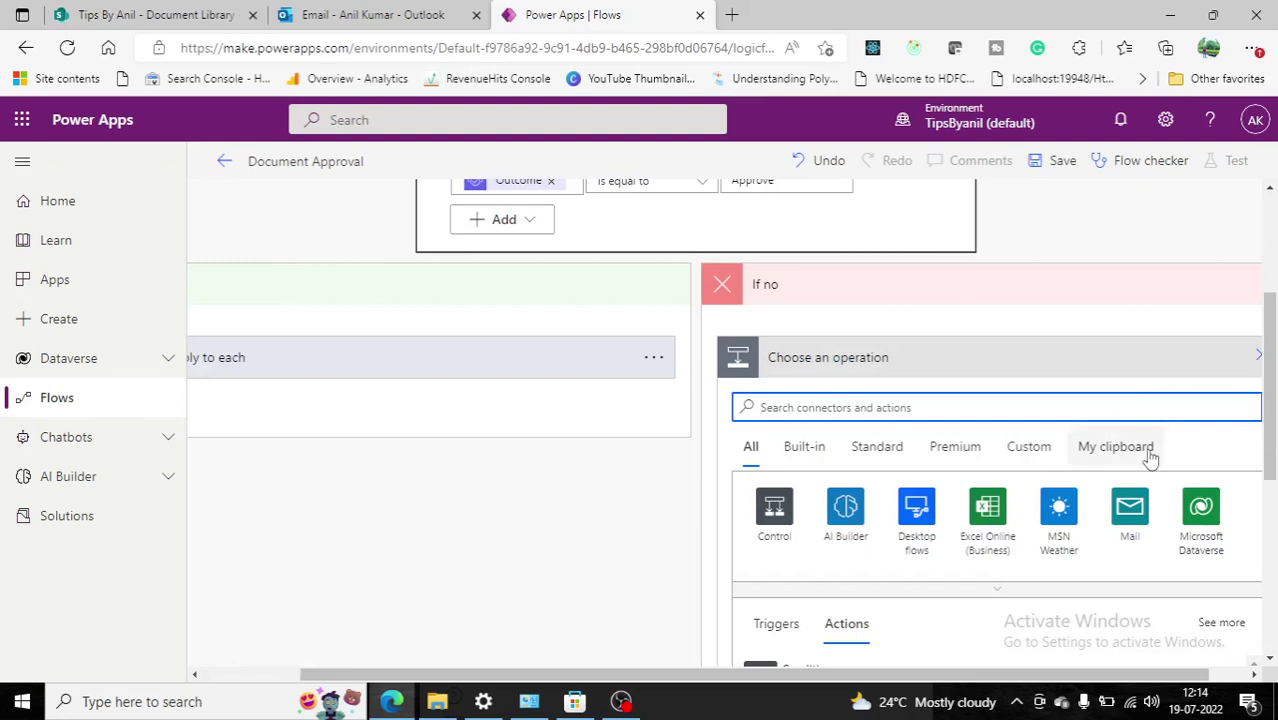
left_click(1140, 448)
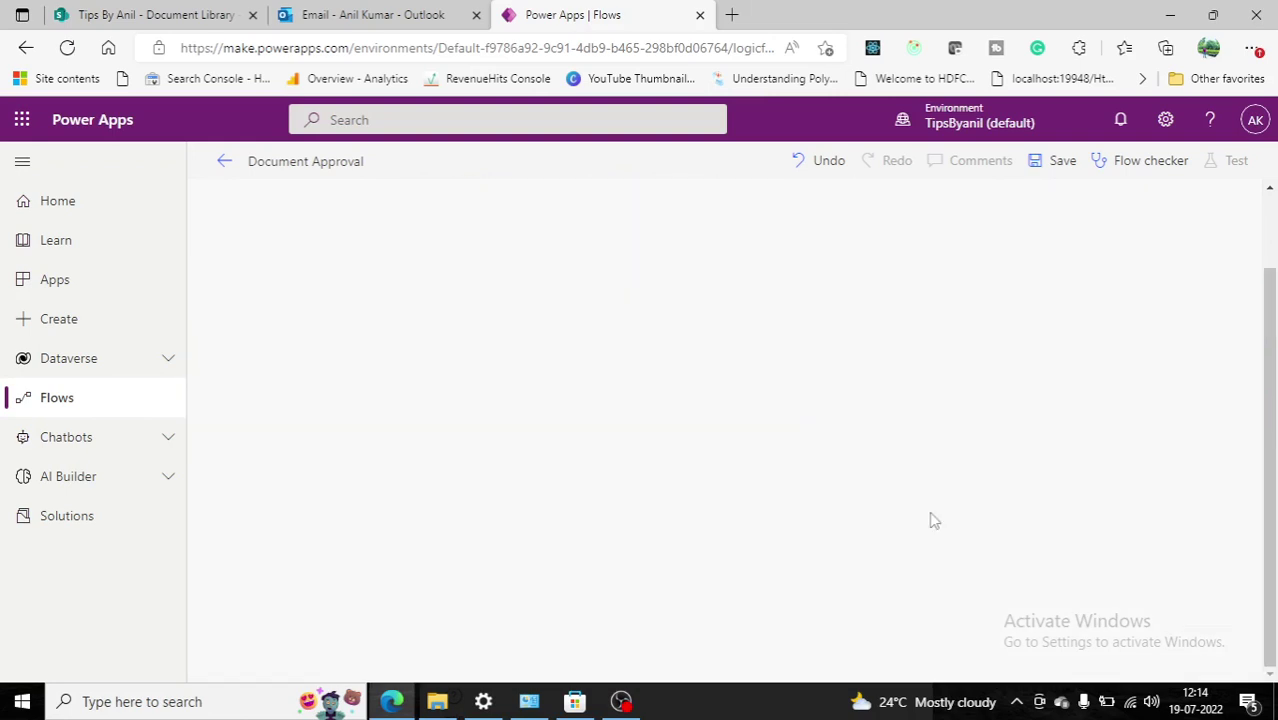
left_click(722, 376)
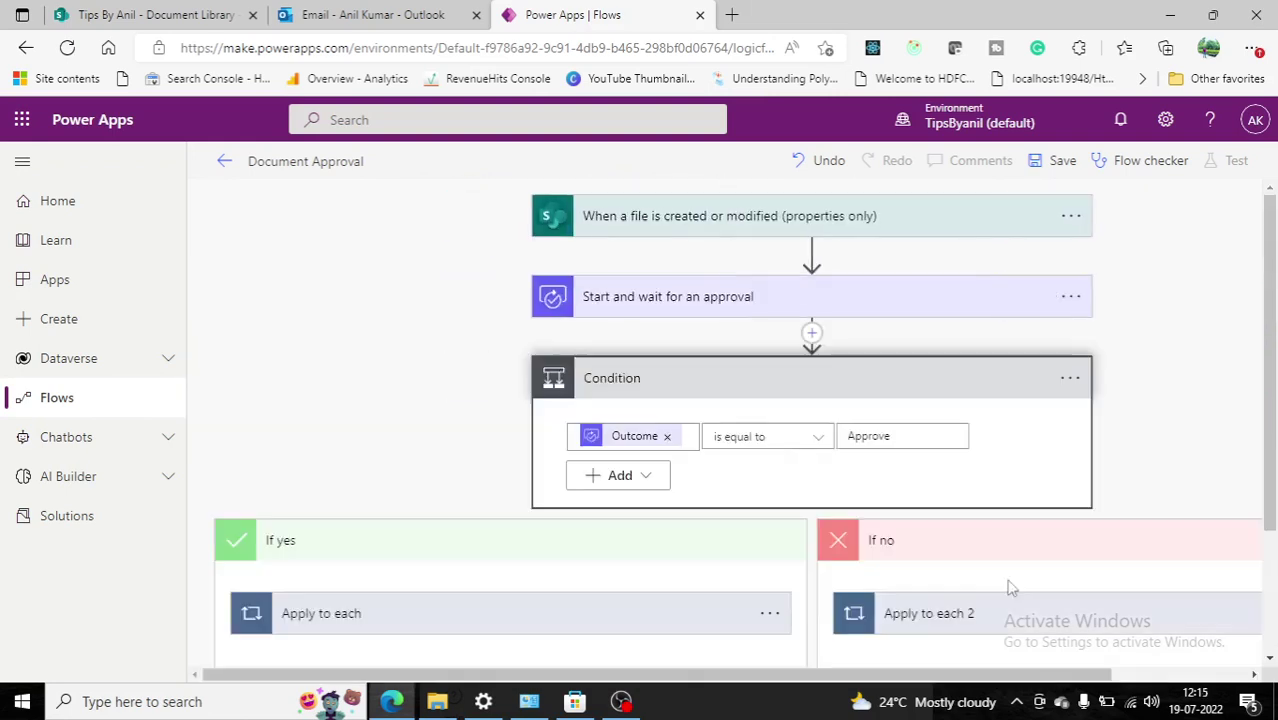
Change the pasted email's subject to 'Your Documennt Rejected'.
scroll(1061, 605, "right", 2)
scroll(870, 527, "down", 2)
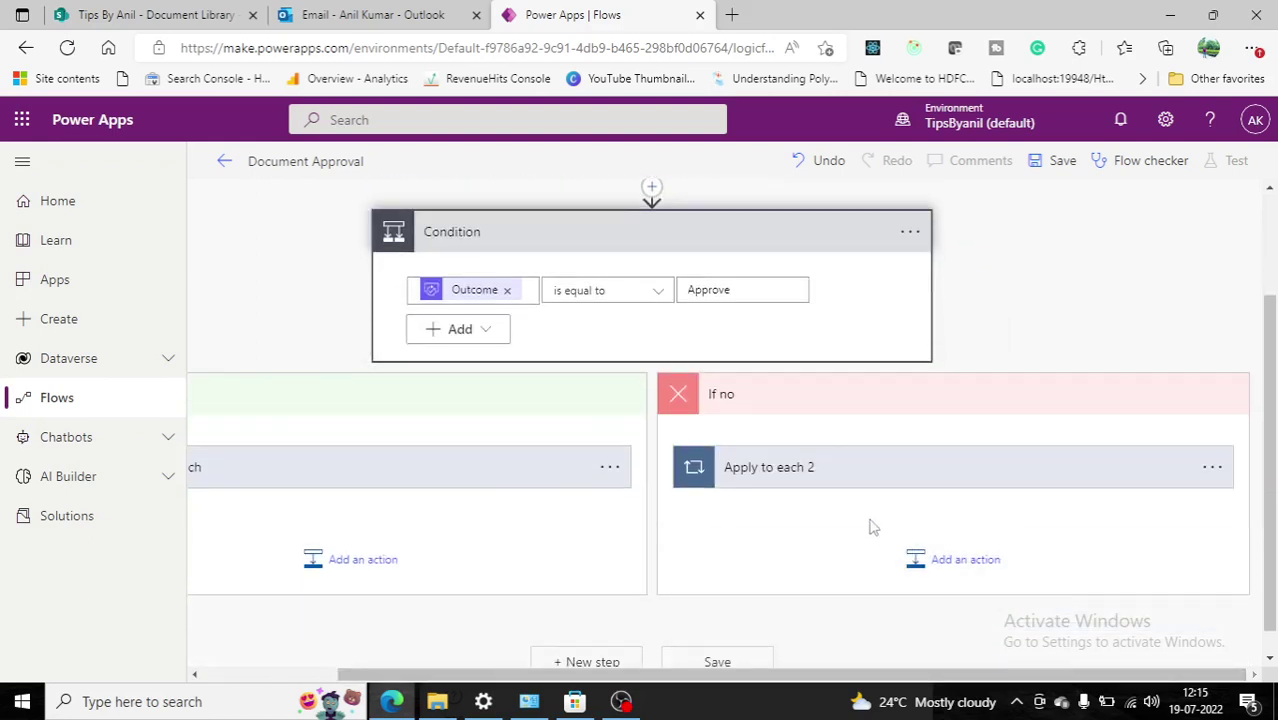
left_click(827, 472)
scroll(1025, 530, "down", 1)
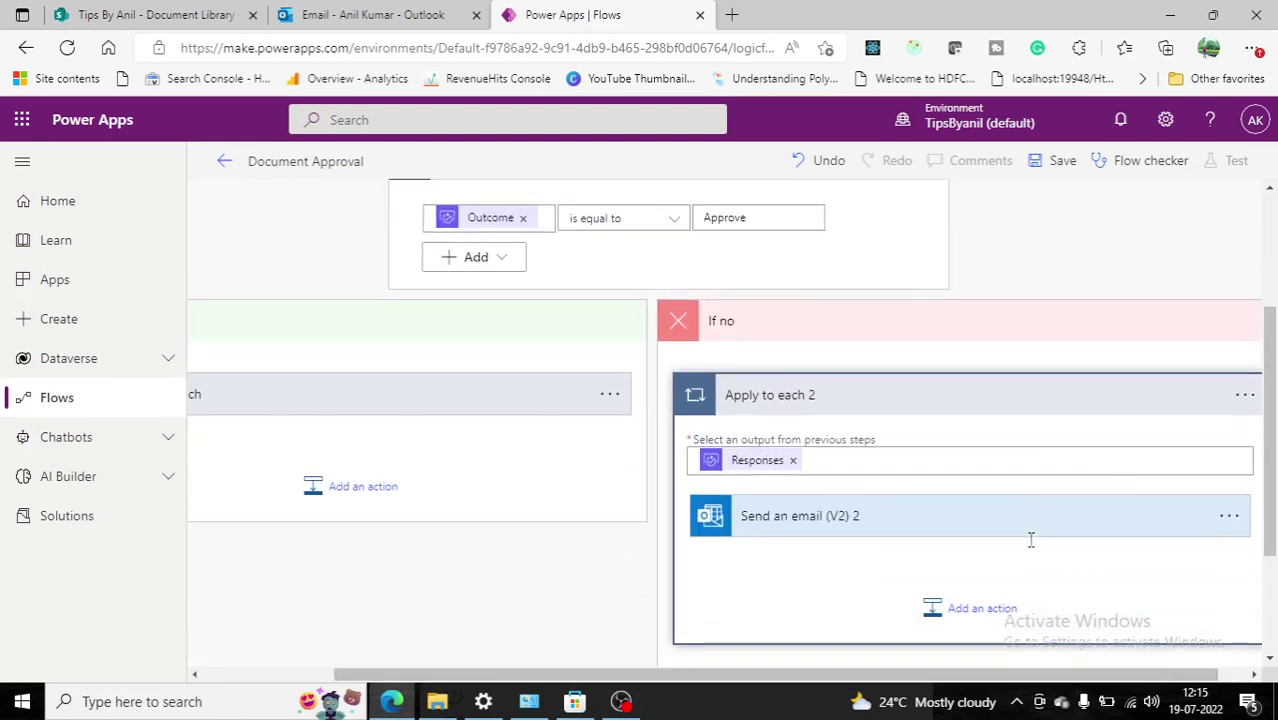
left_click(900, 516)
scroll(1021, 548, "down", 2)
scroll(1021, 548, "down", 1)
double_click(929, 376)
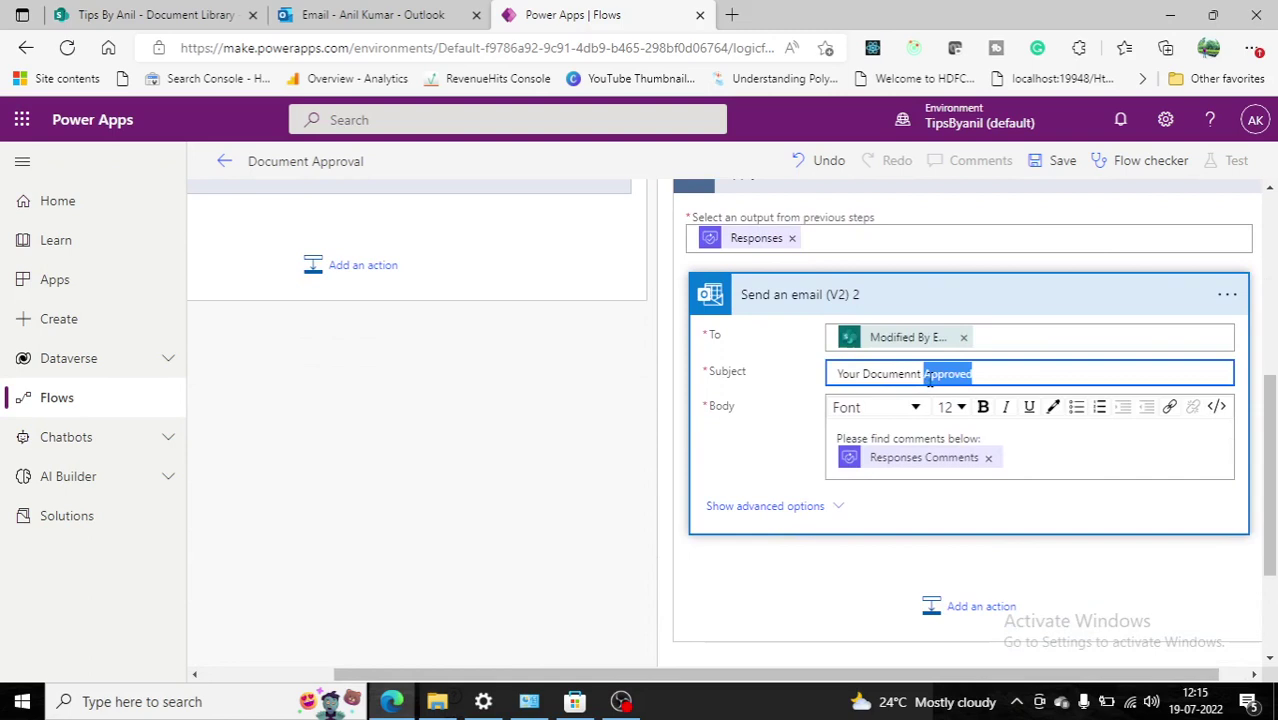
type("Reject")
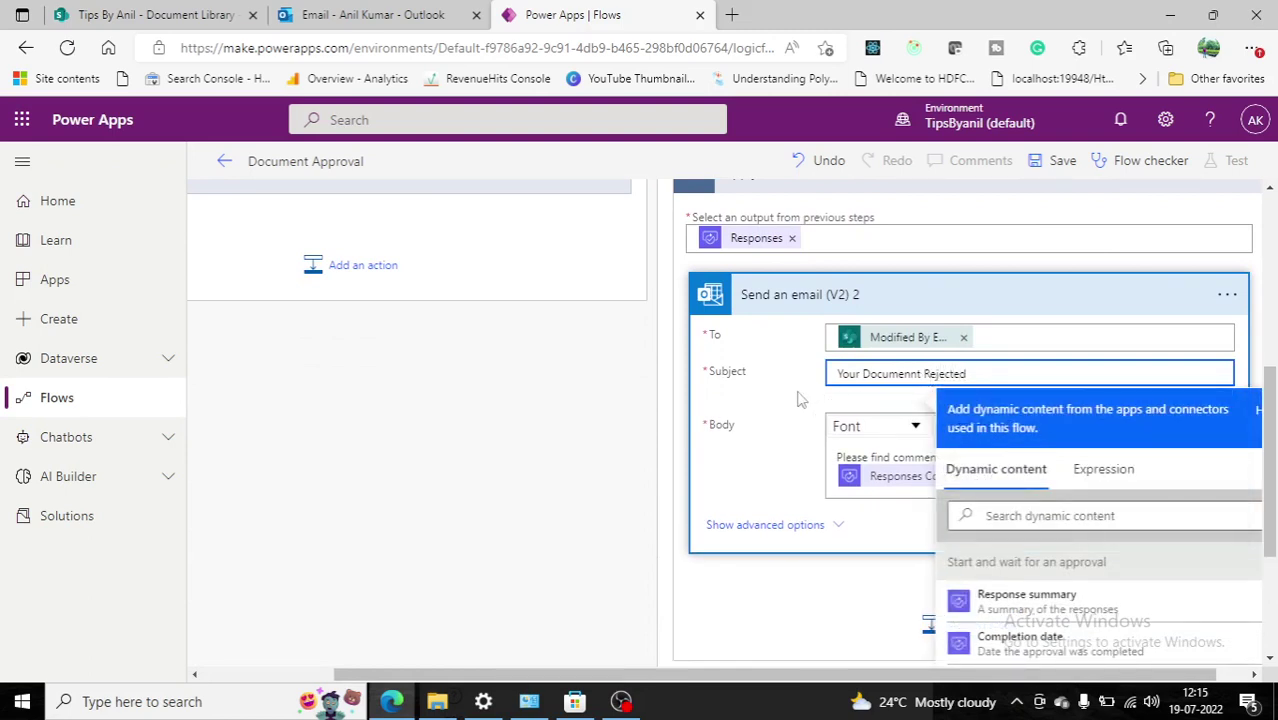
left_click(799, 399)
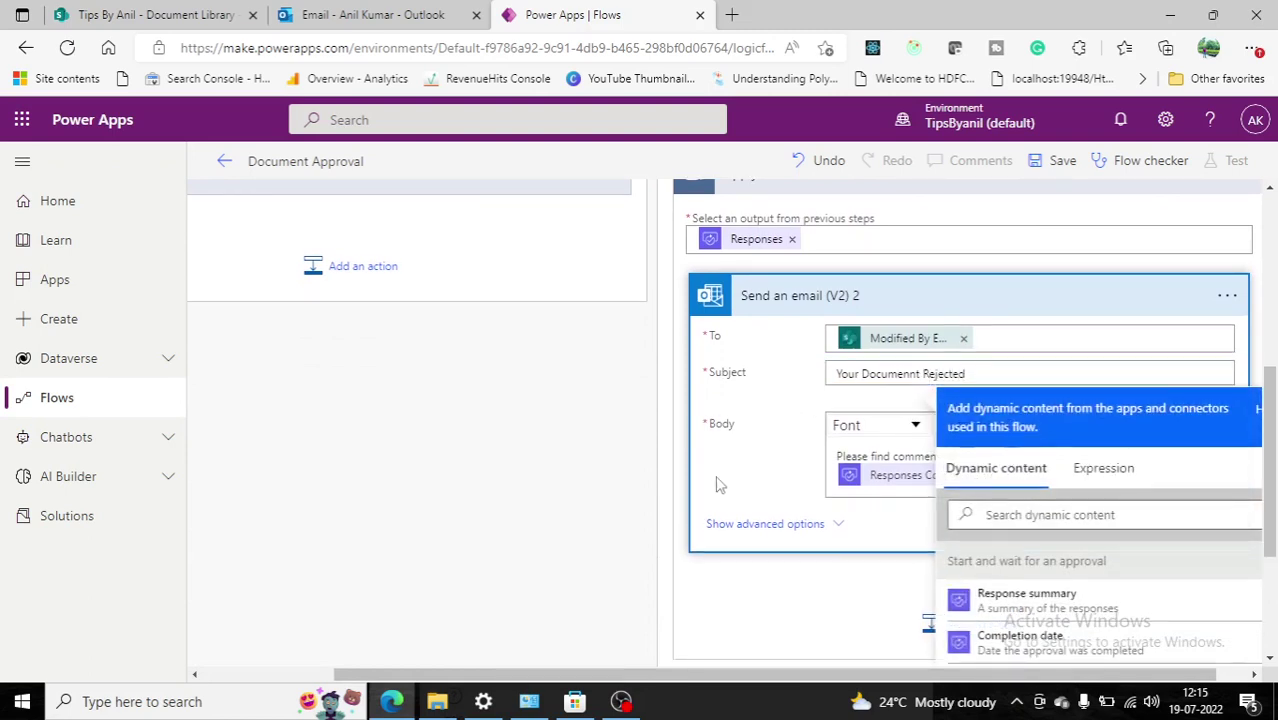
scroll(505, 628, "left", 2)
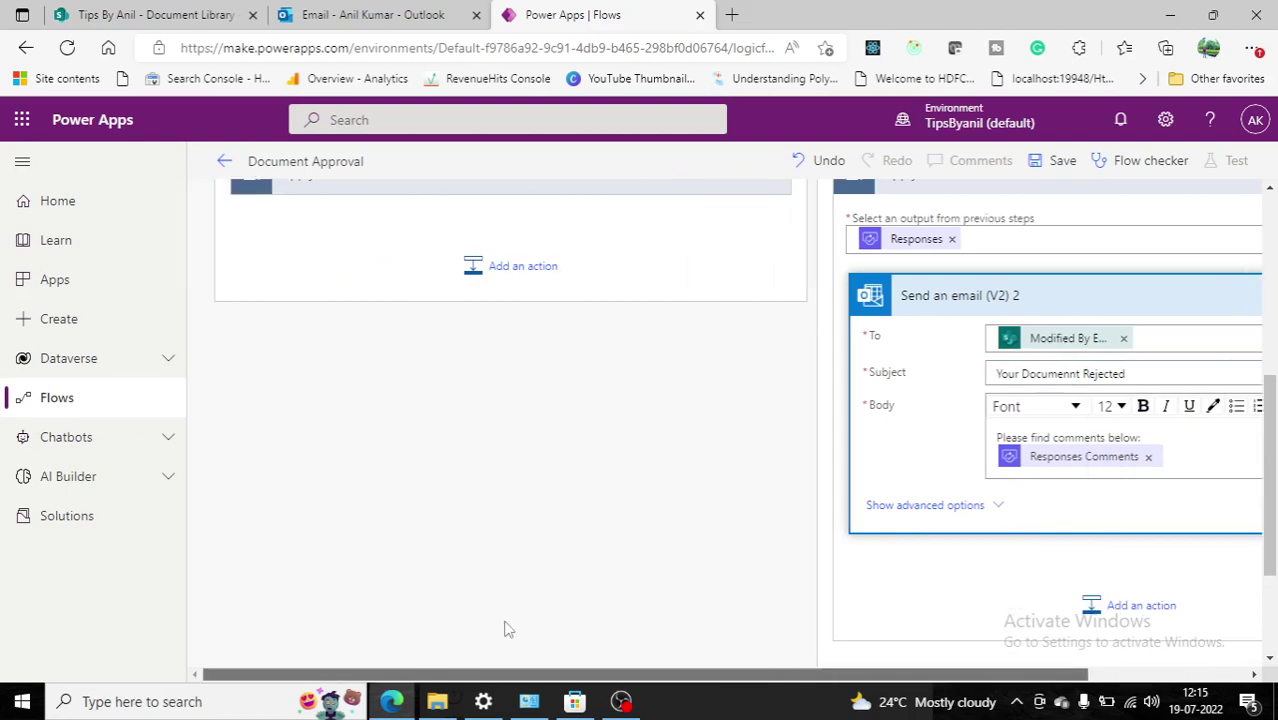
scroll(530, 495, "up", 3)
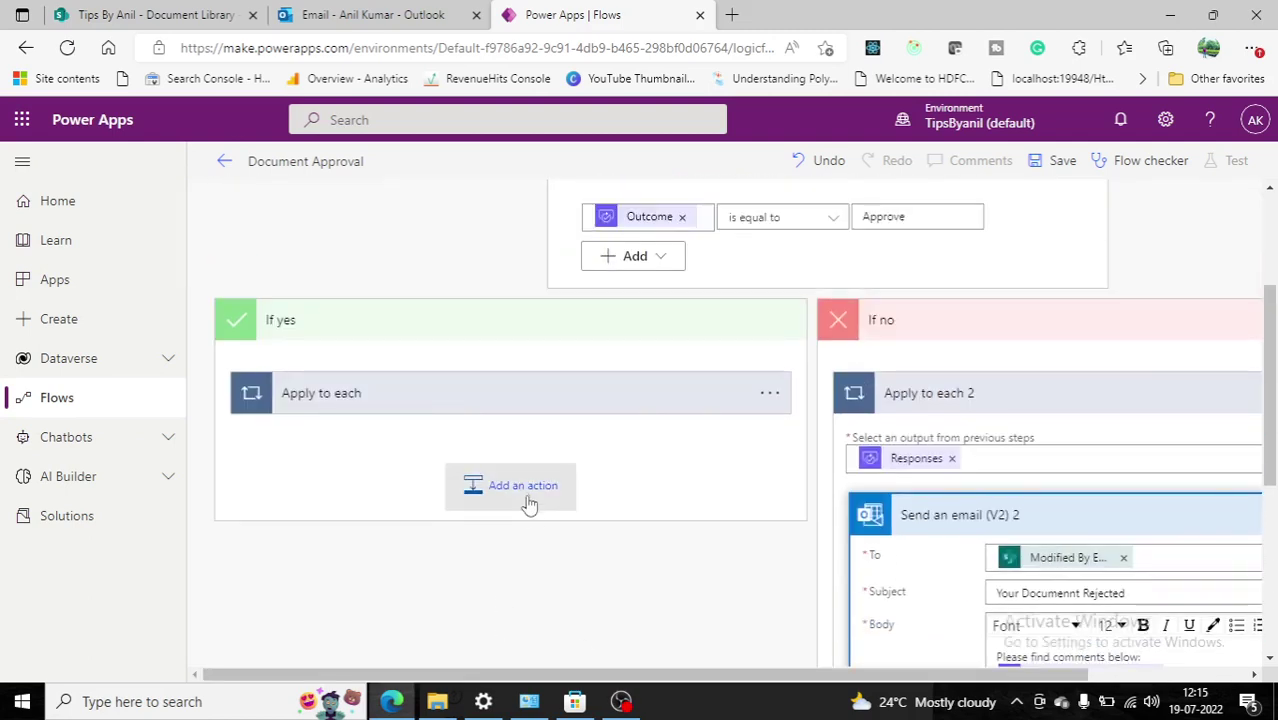
Add a SharePoint 'Move file' action after the If yes email loop.
left_click(530, 503)
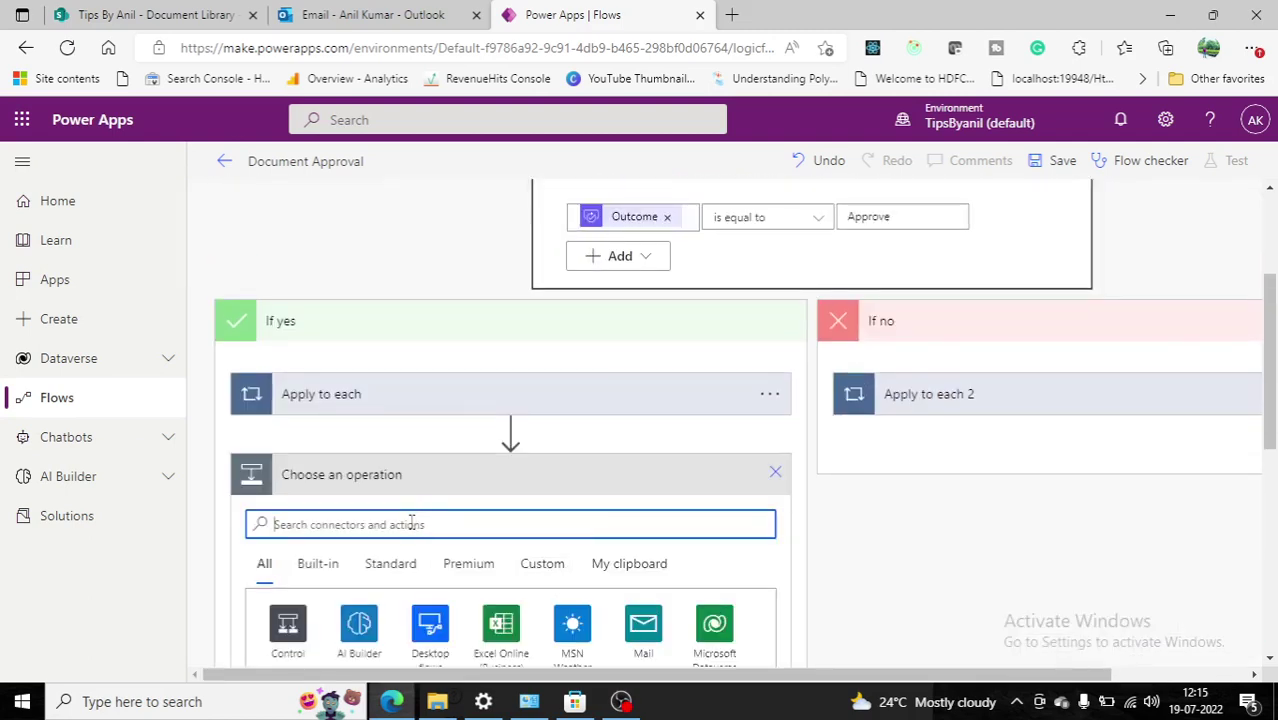
type("sharepoi")
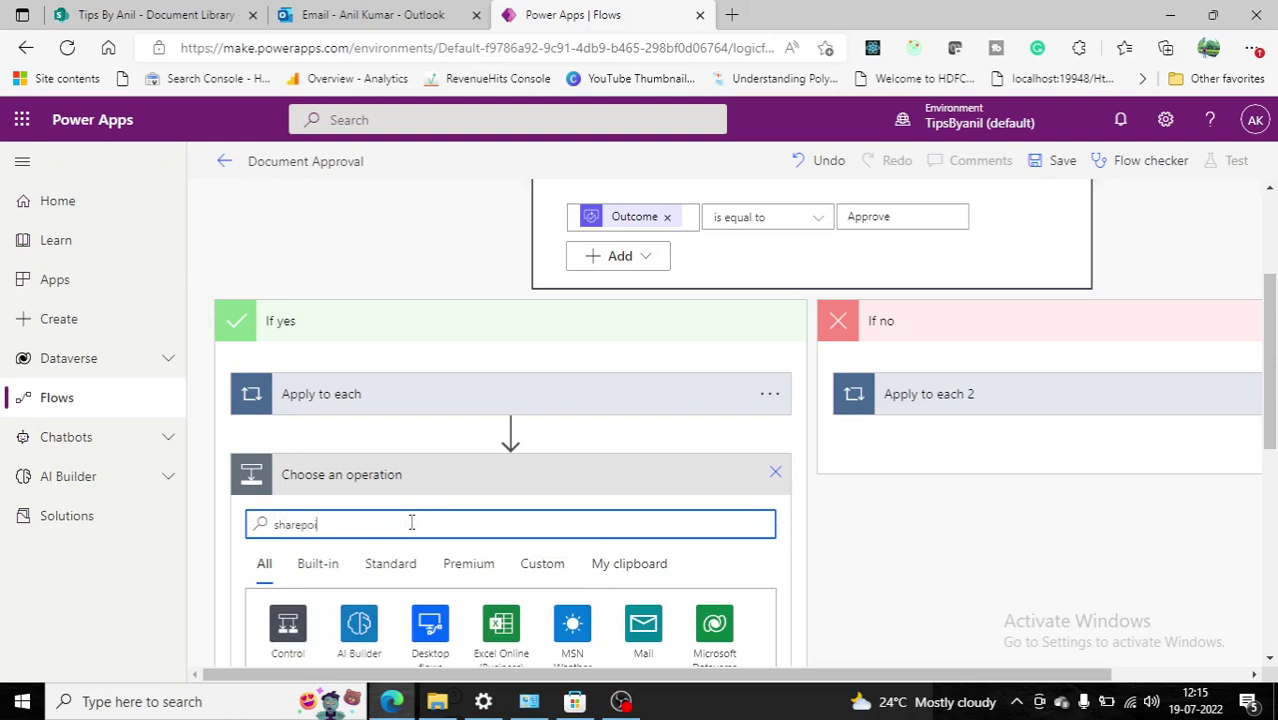
scroll(410, 521, "down", 2)
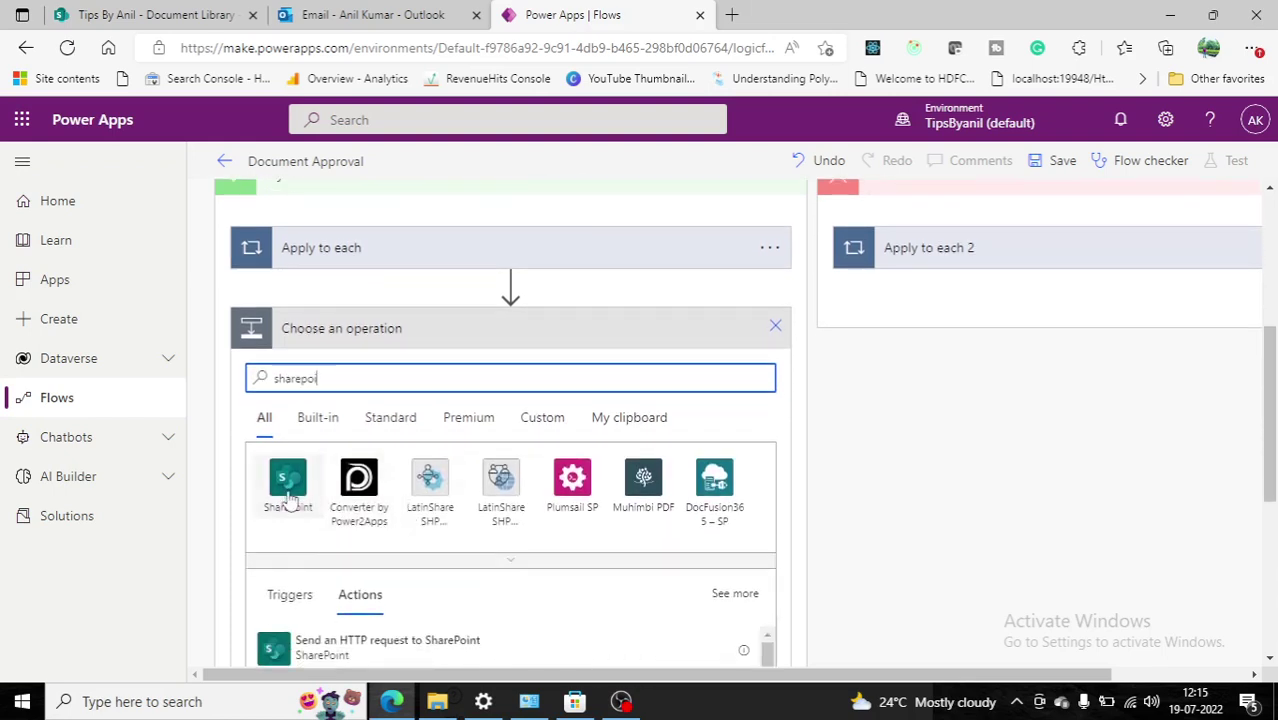
left_click(288, 485)
scroll(442, 556, "up", 2)
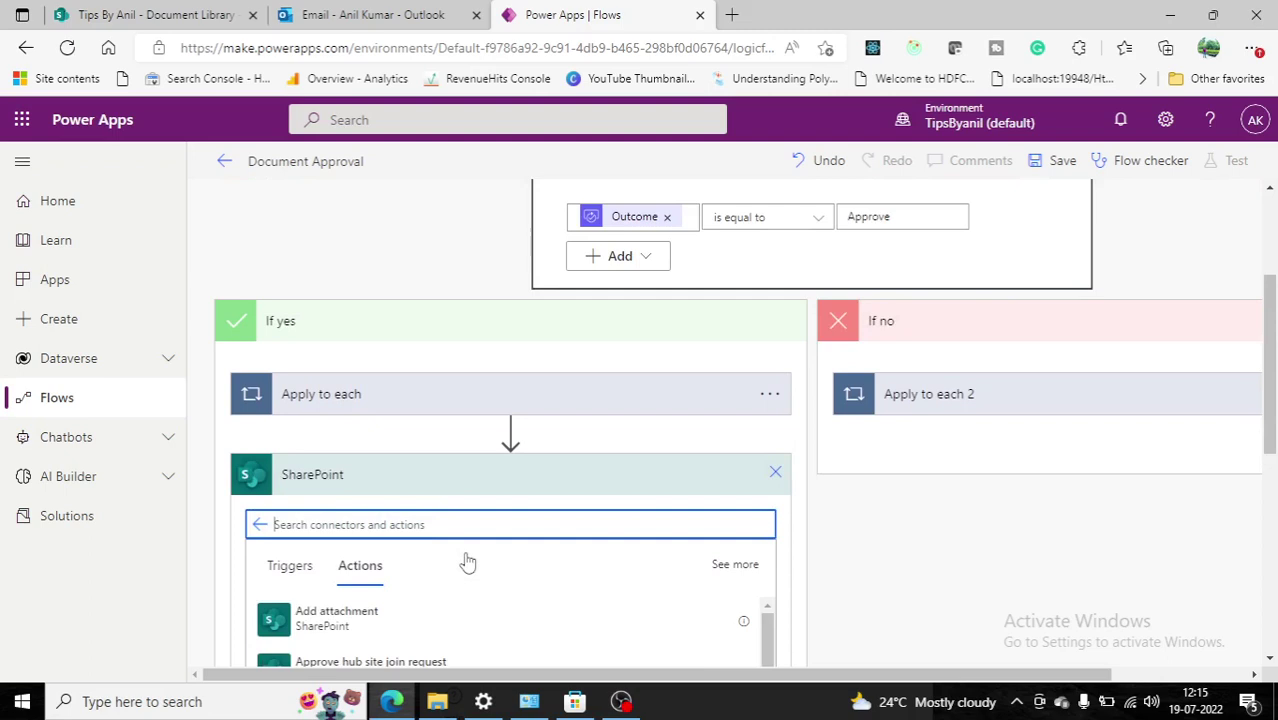
scroll(467, 560, "down", 2)
scroll(467, 558, "down", 1)
scroll(467, 558, "down", 2)
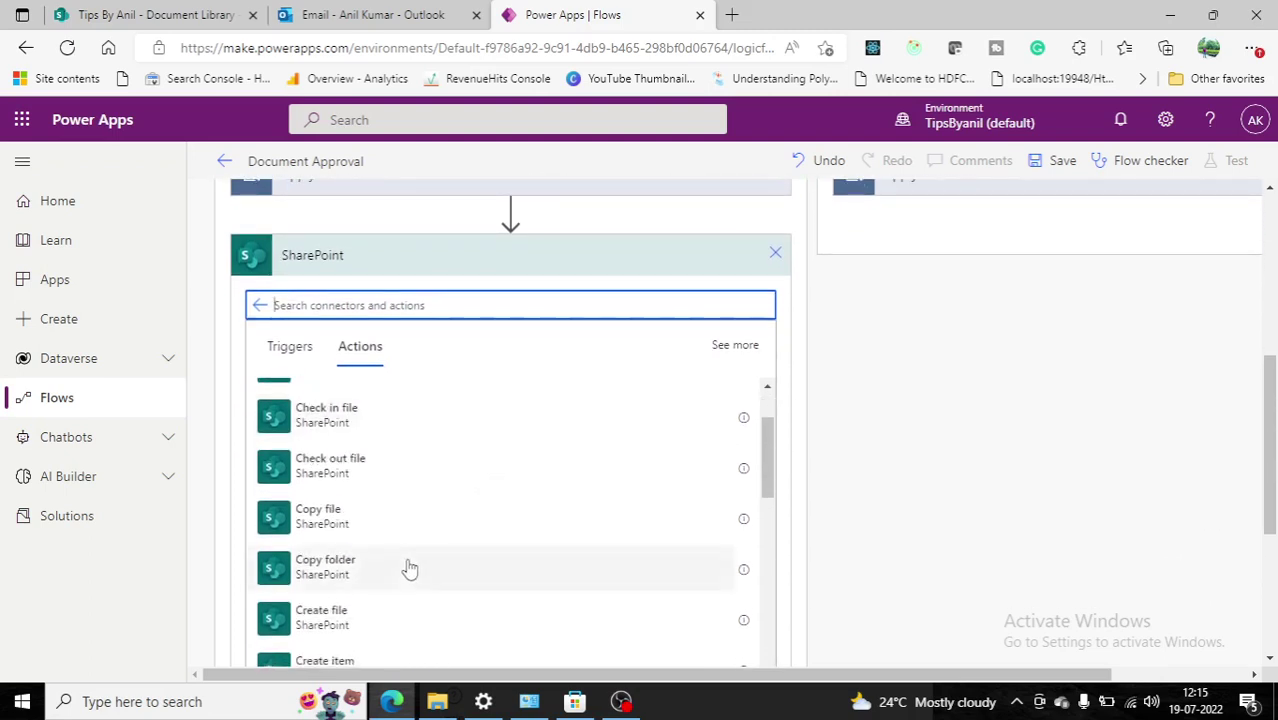
scroll(410, 568, "down", 1)
scroll(399, 568, "down", 2)
scroll(394, 574, "down", 2)
scroll(400, 583, "down", 1)
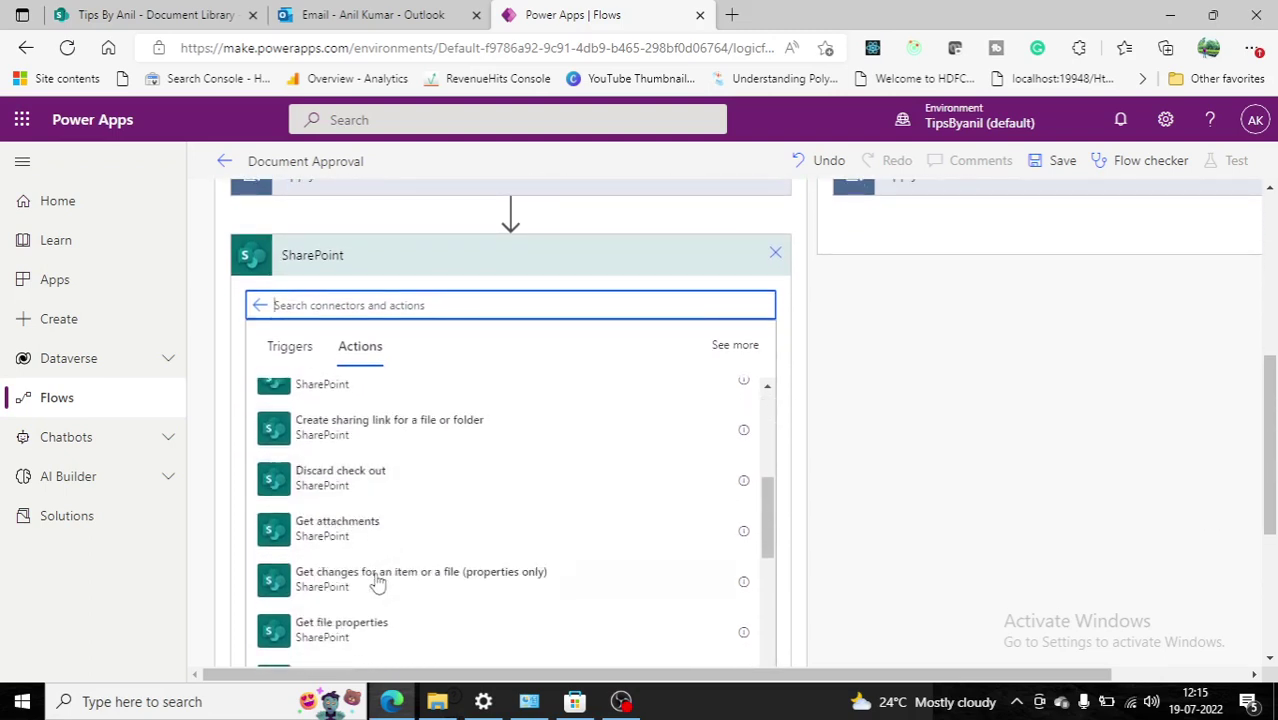
scroll(376, 582, "down", 2)
scroll(374, 582, "down", 2)
scroll(374, 580, "down", 3)
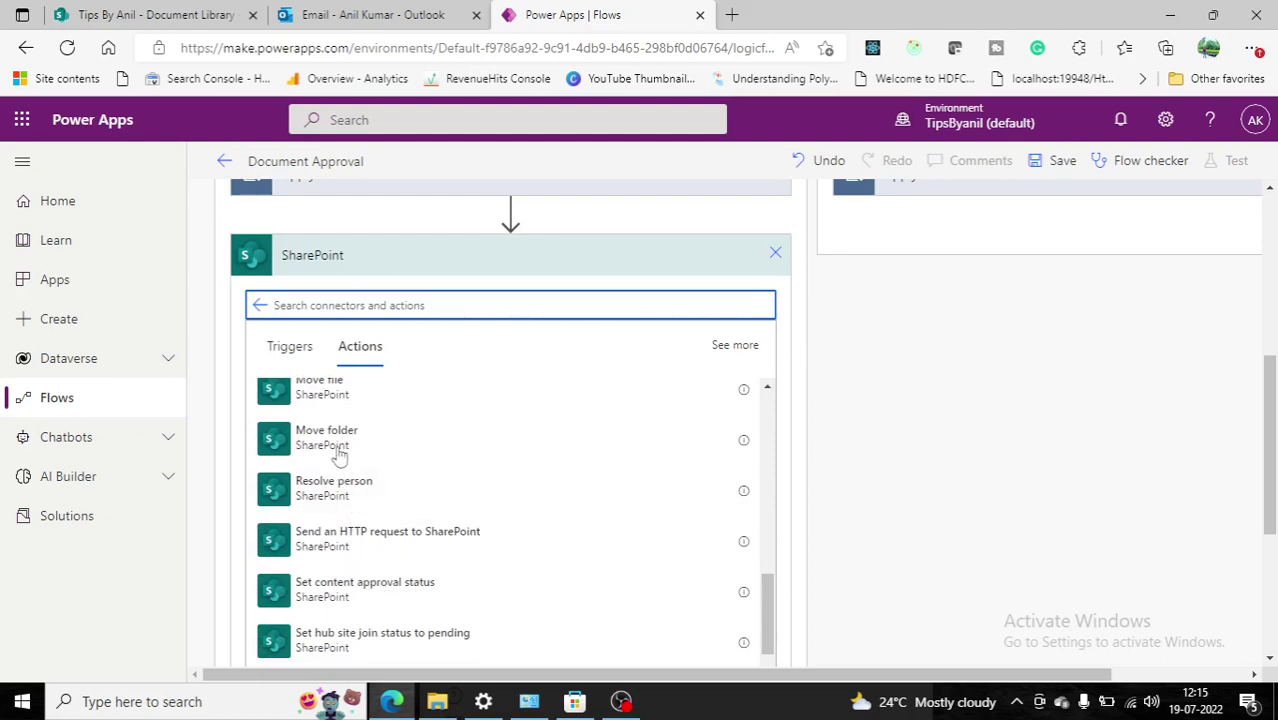
scroll(337, 410, "up", 1)
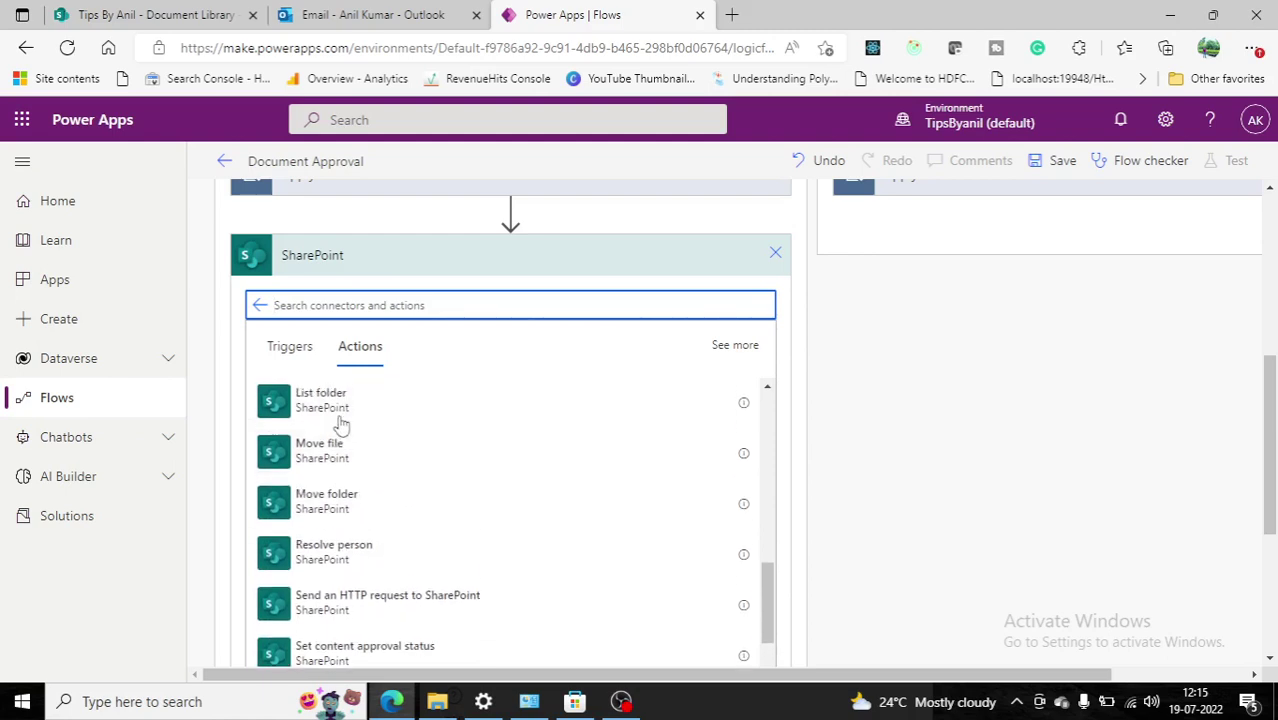
left_click(415, 452)
Set the source site to Tips By Anil and File to Move to the trigger's Identifier.
left_click(752, 298)
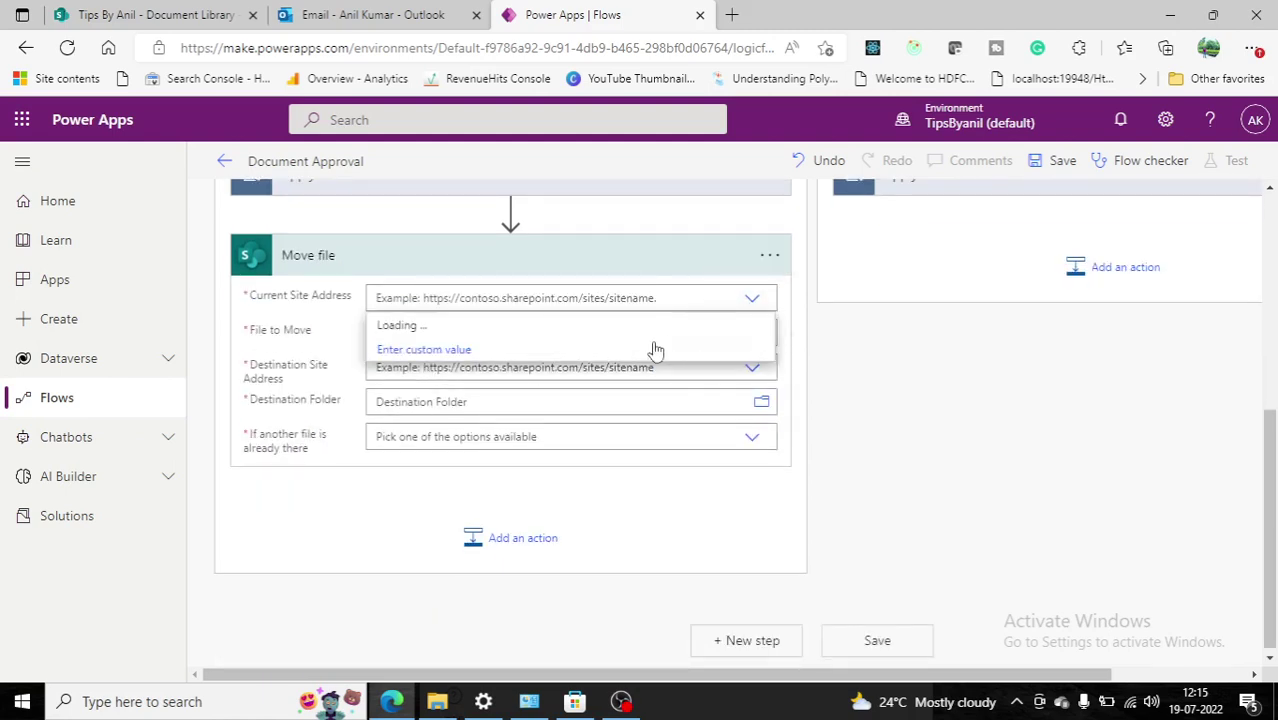
left_click(536, 325)
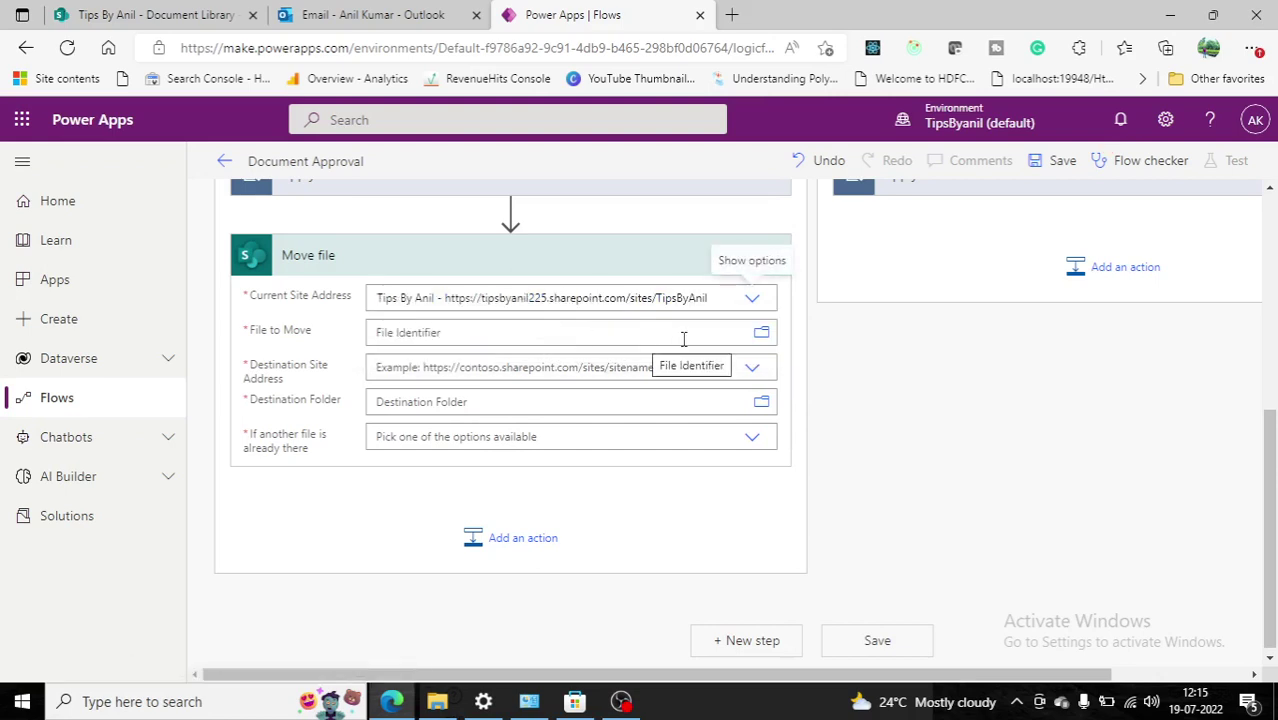
left_click(761, 334)
left_click(635, 331)
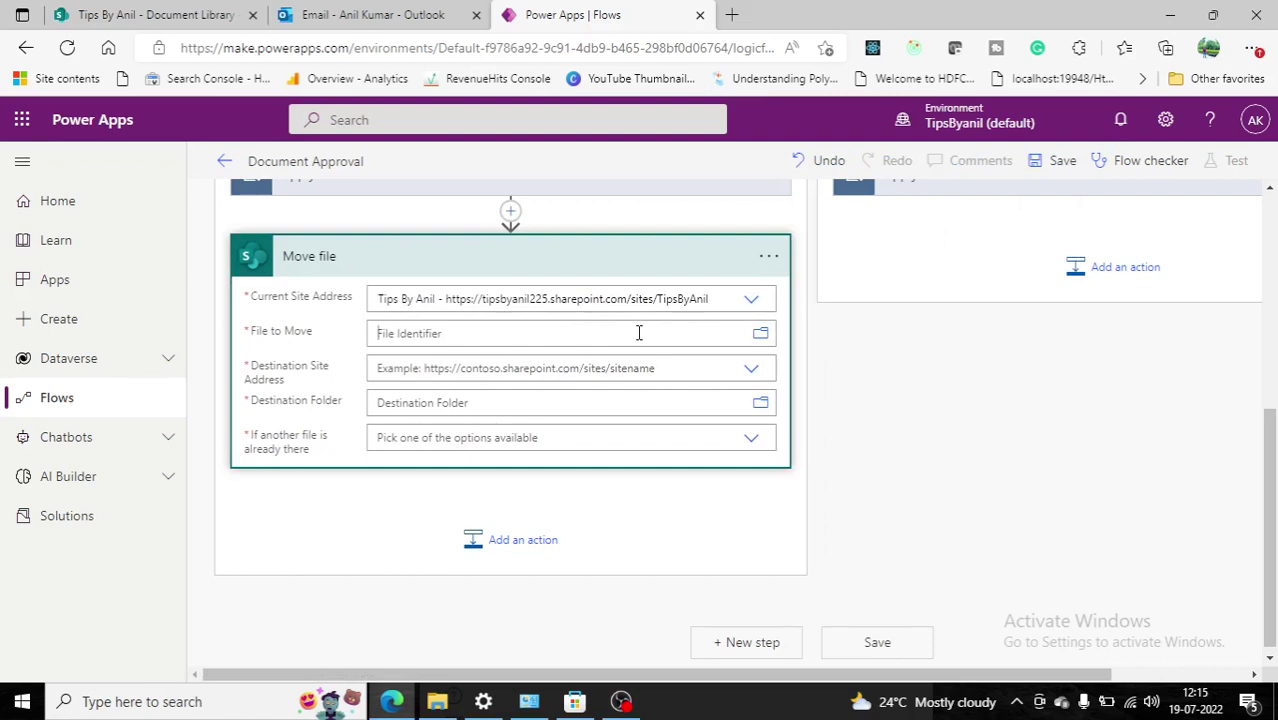
left_click(639, 333)
left_click(1048, 476)
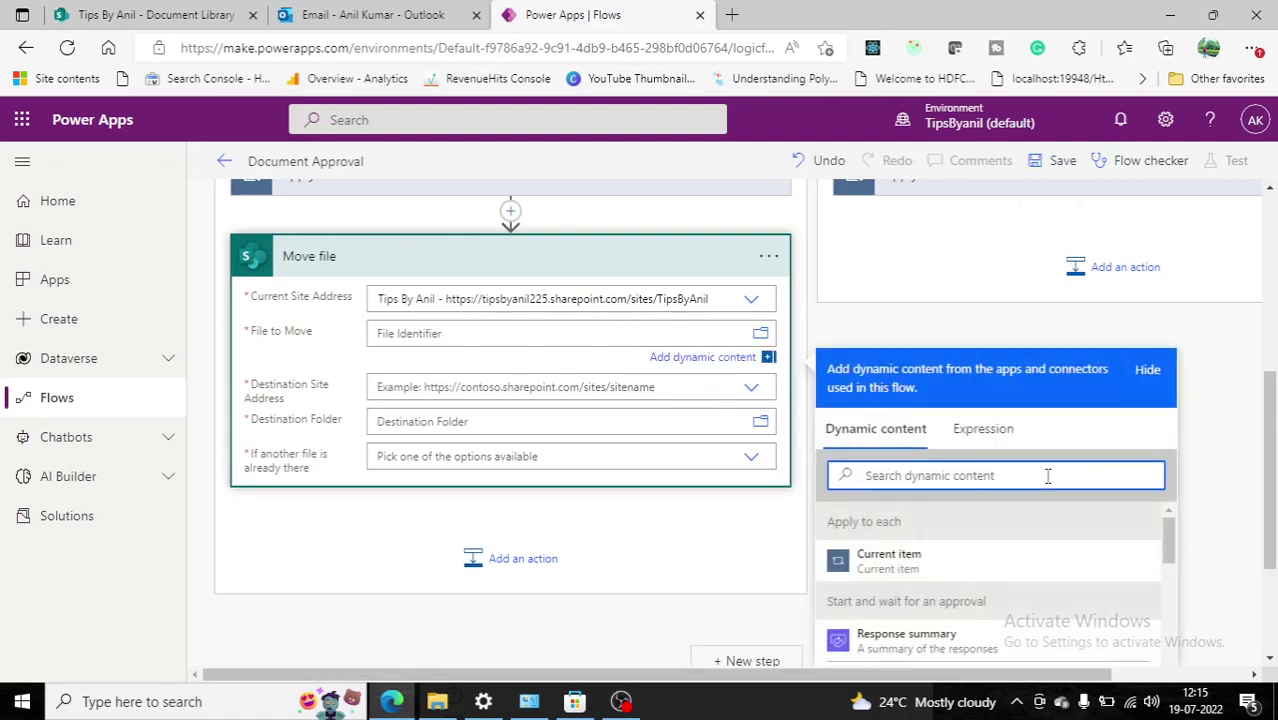
type("ident")
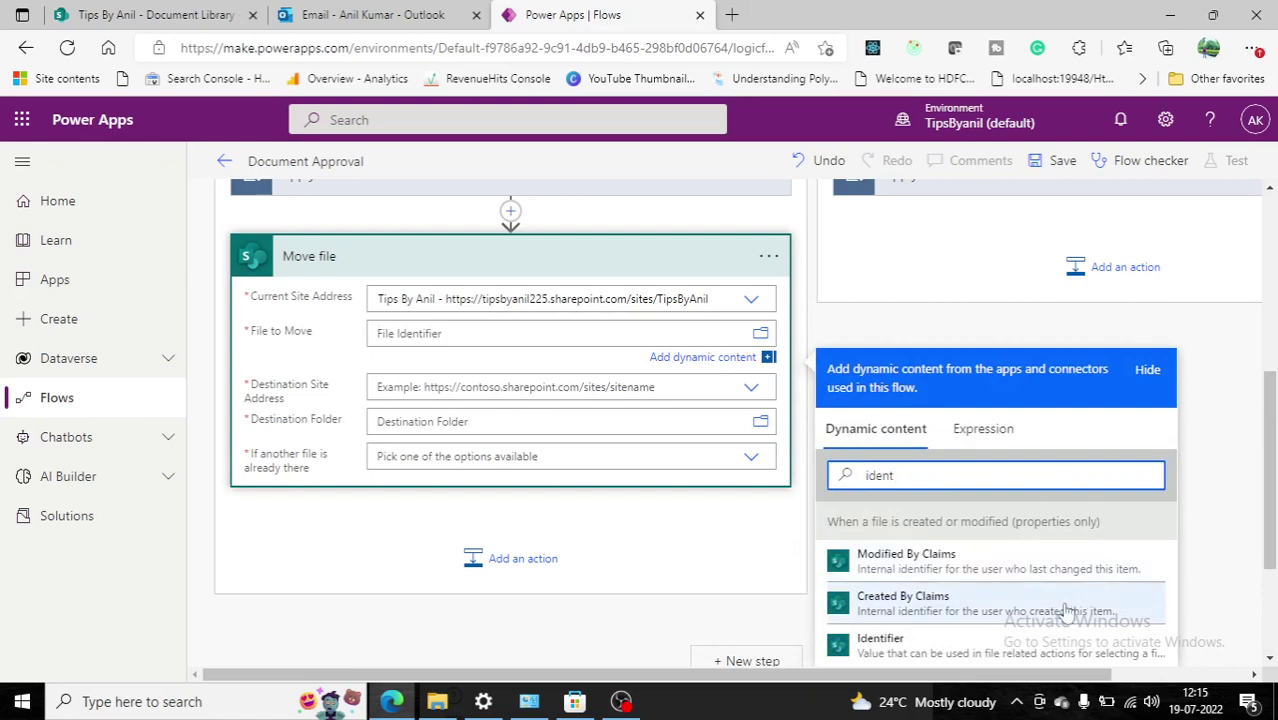
left_click(1018, 646)
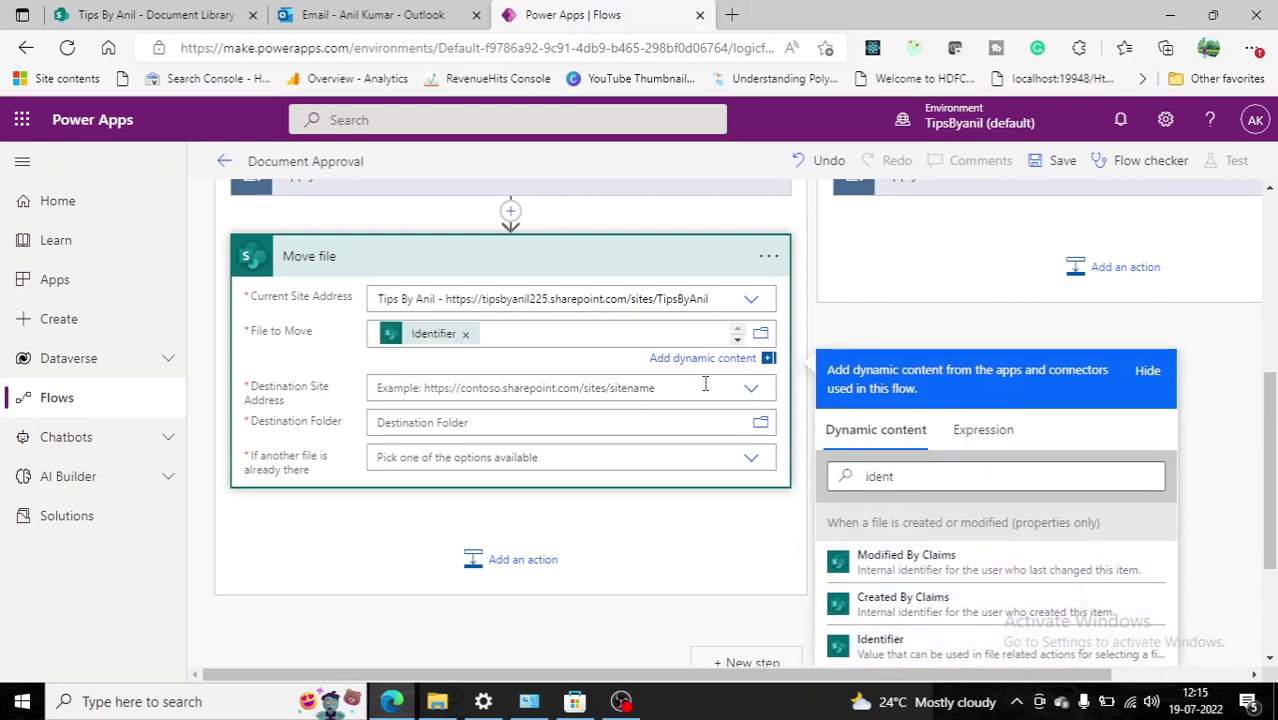
Send it to /Document Library/Approved on Tips By Anil, choose an existing-file option, and save.
left_click(751, 387)
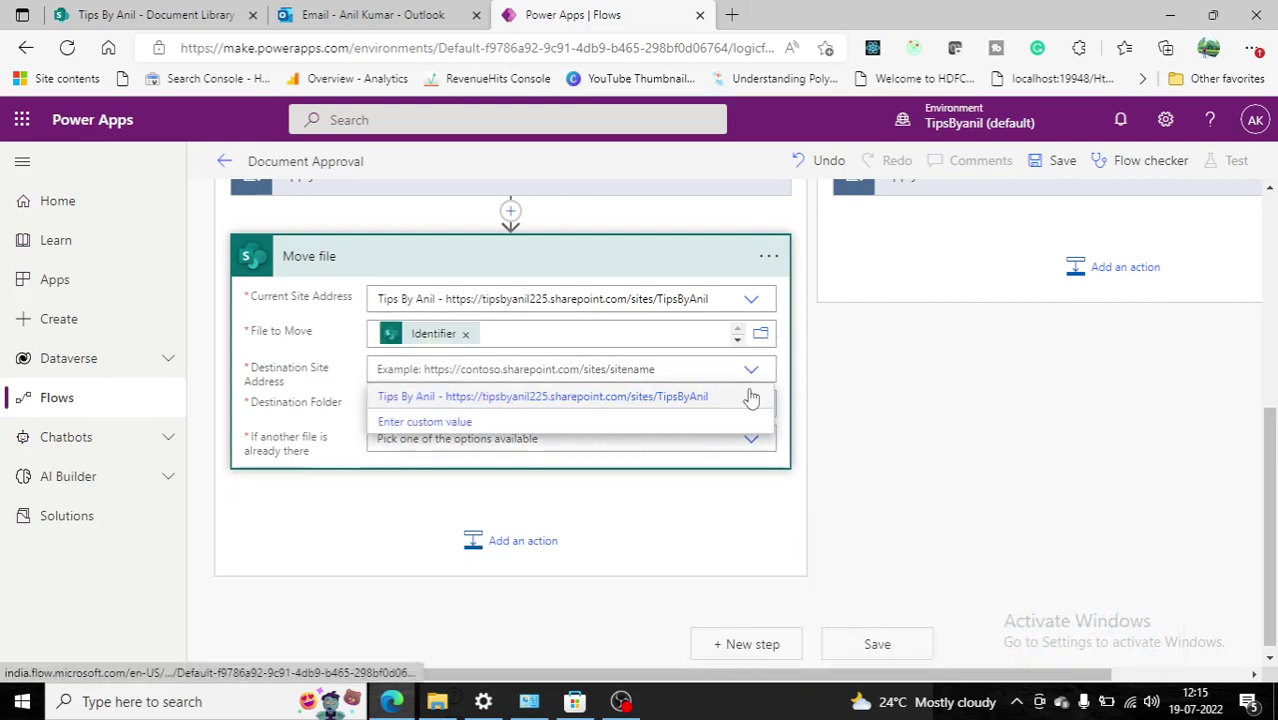
left_click(748, 397)
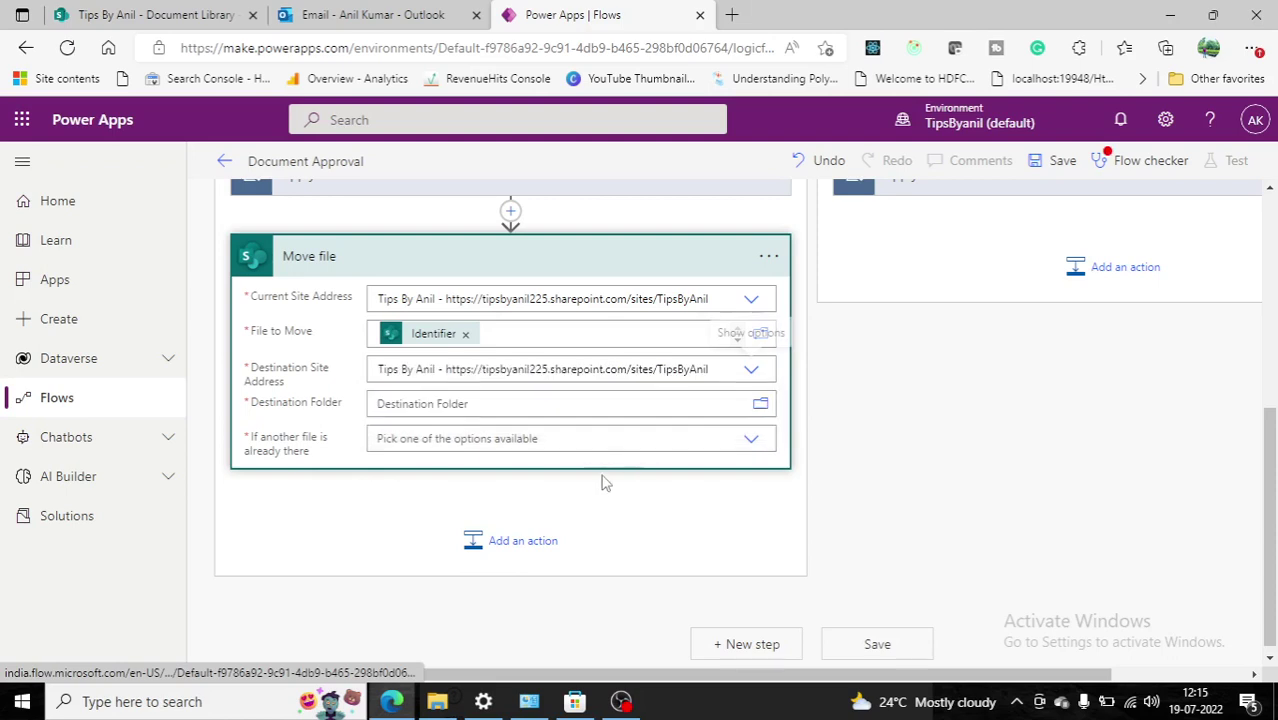
left_click(760, 405)
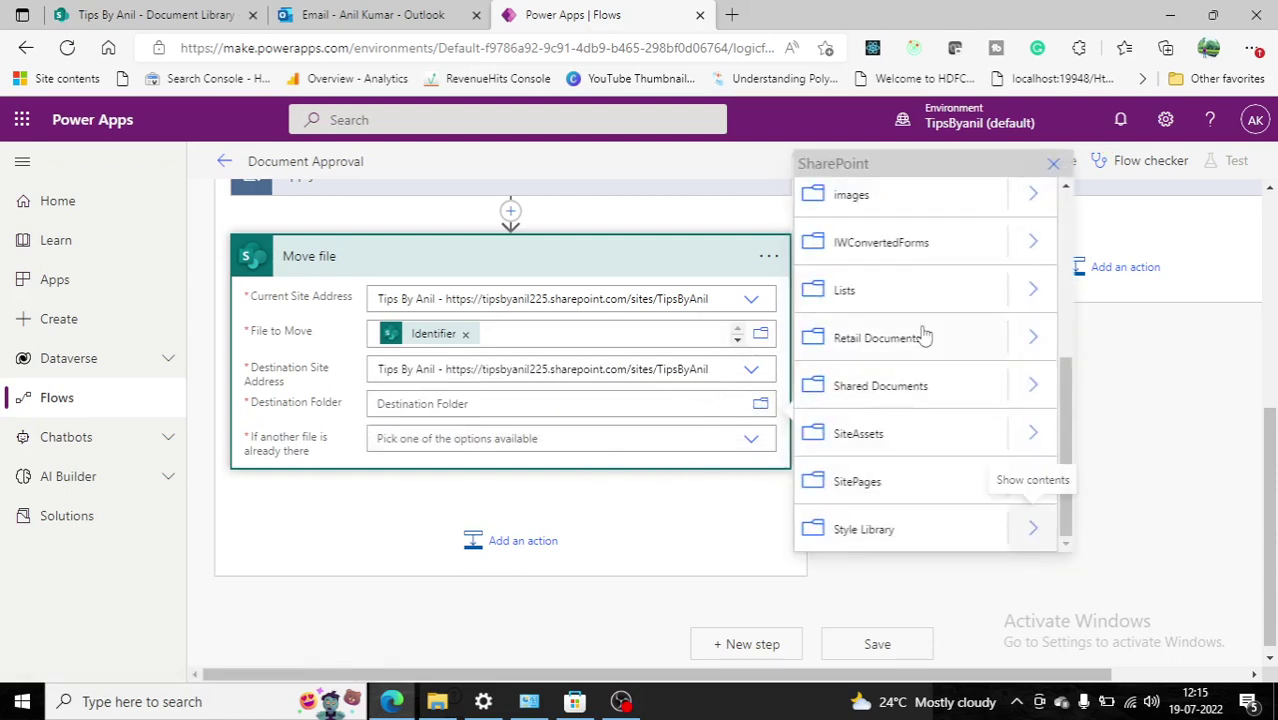
scroll(925, 337, "up", 5)
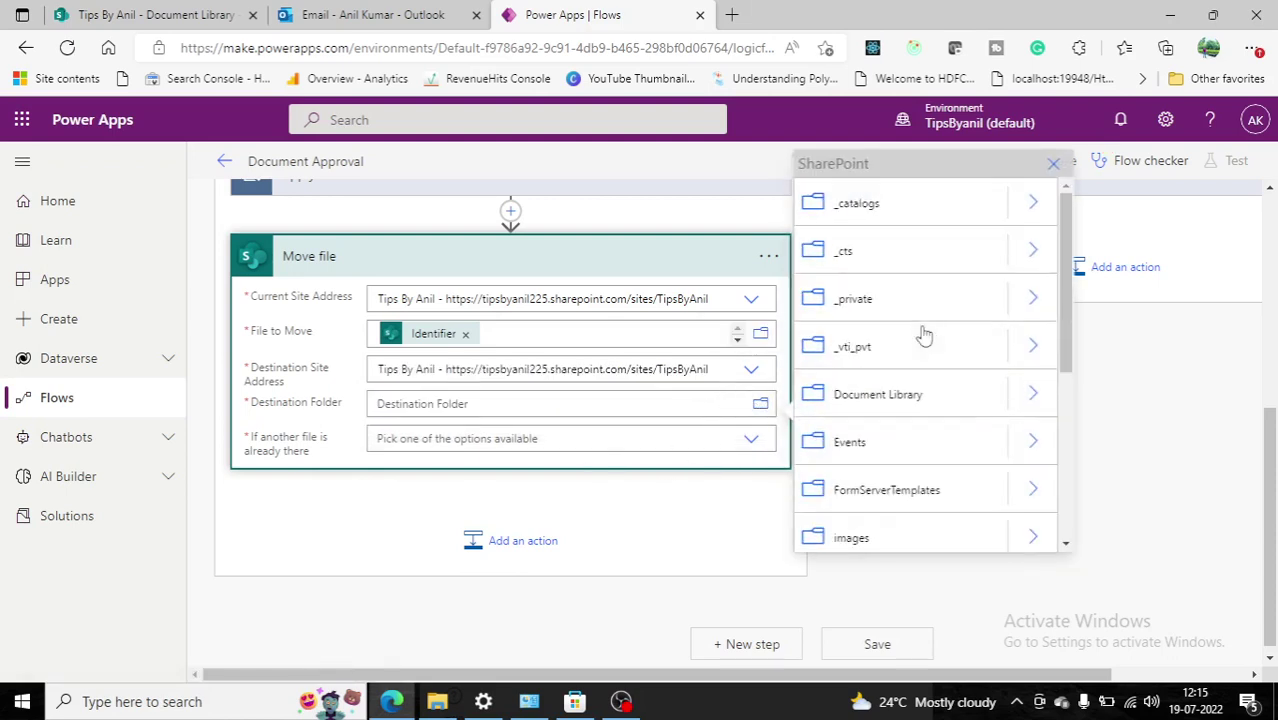
left_click(1033, 397)
left_click(858, 457)
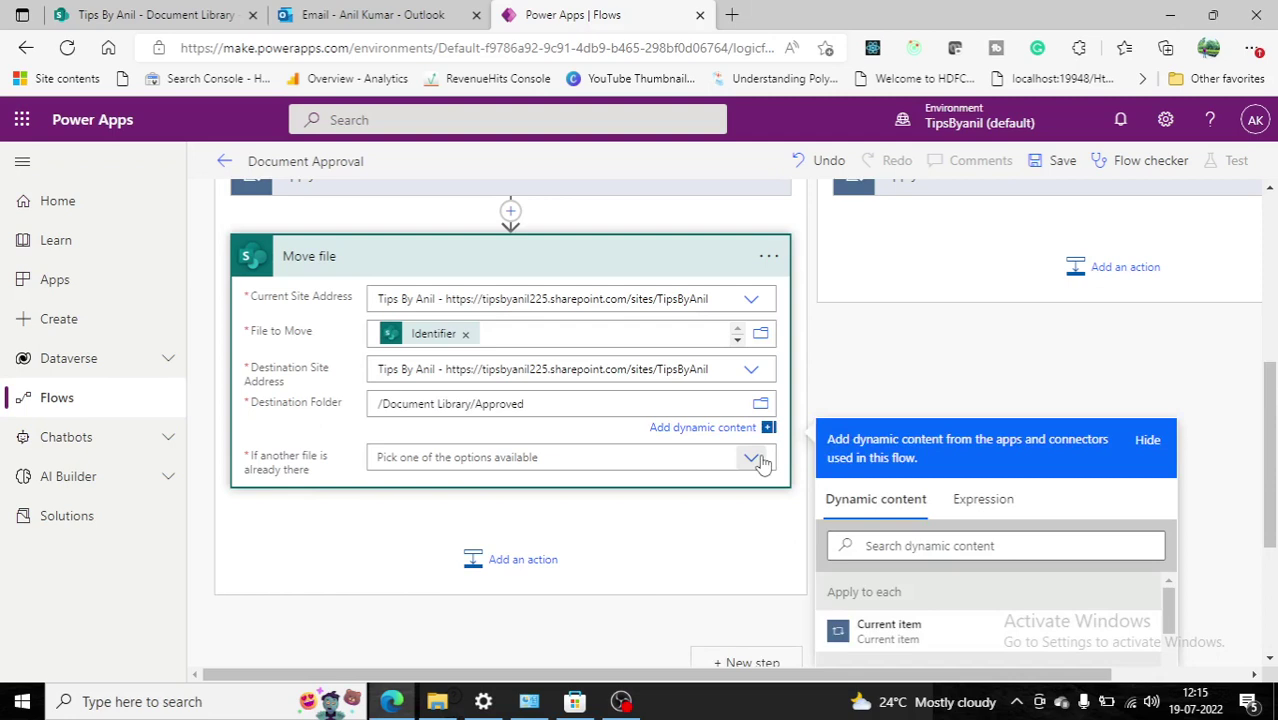
left_click(752, 459)
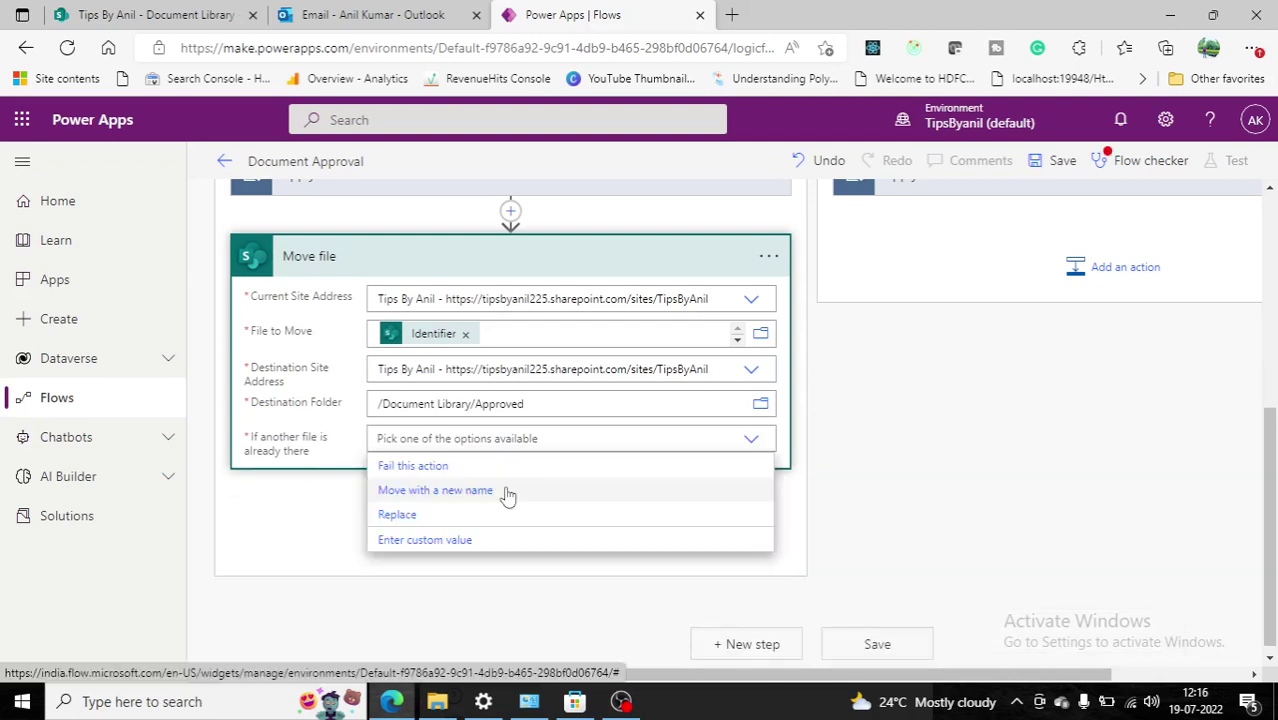
left_click(435, 490)
left_click(1062, 160)
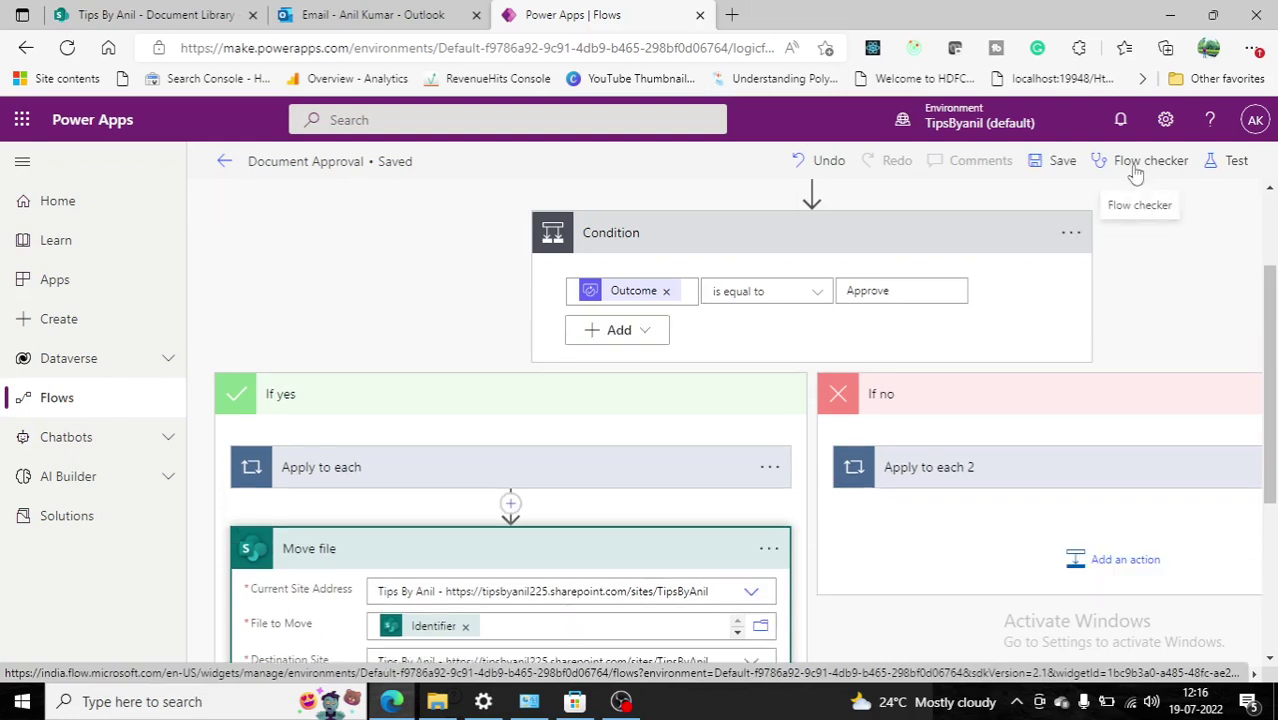
Start a manual test run of the Document Approval flow.
left_click(1222, 162)
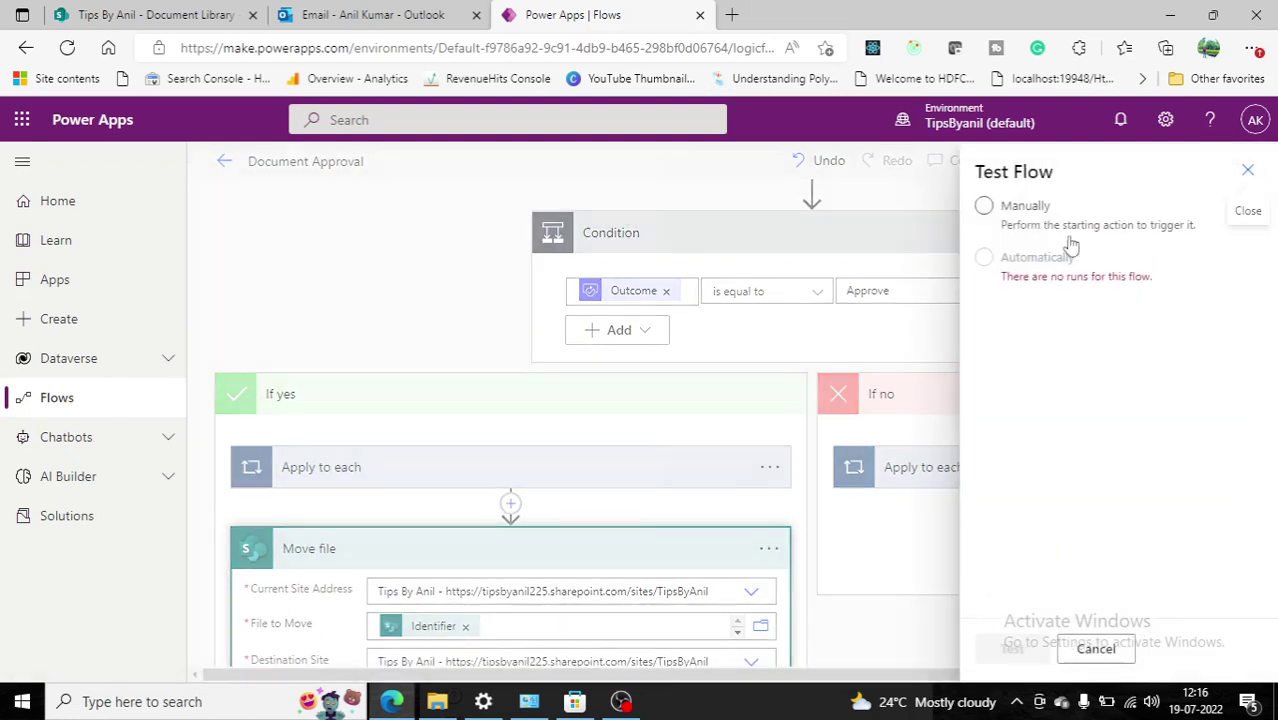
left_click(995, 206)
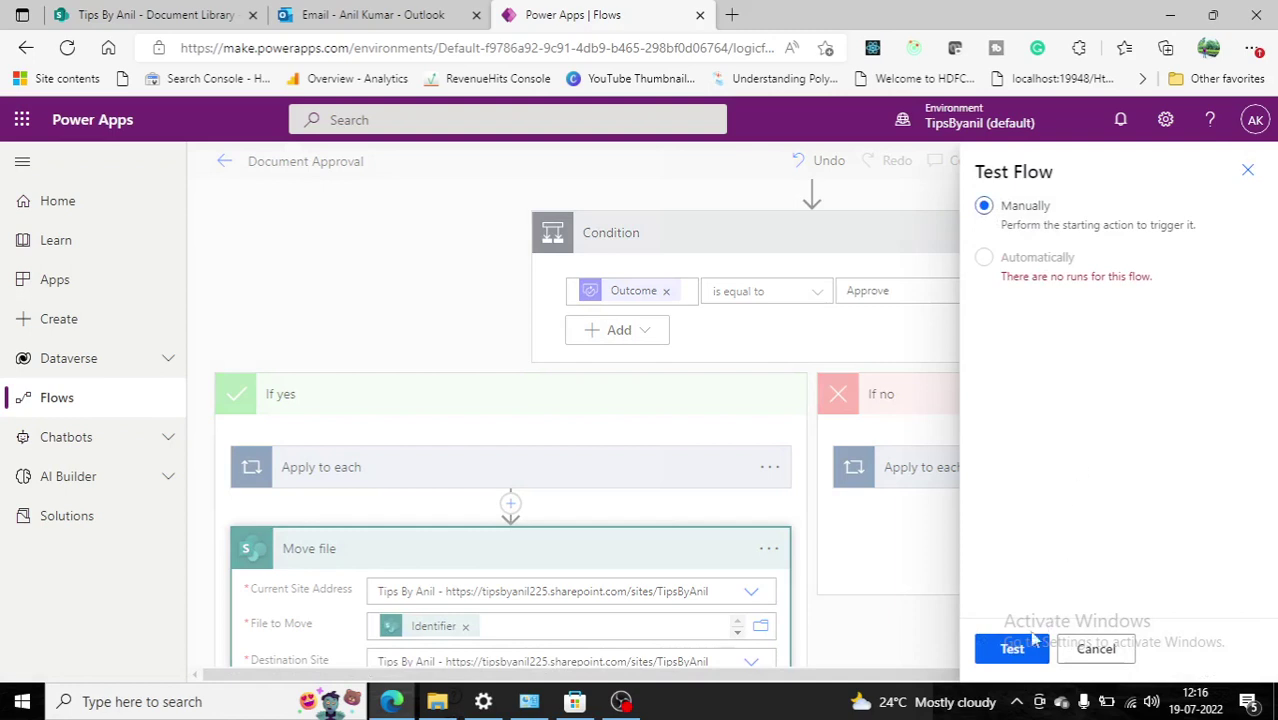
left_click(1012, 648)
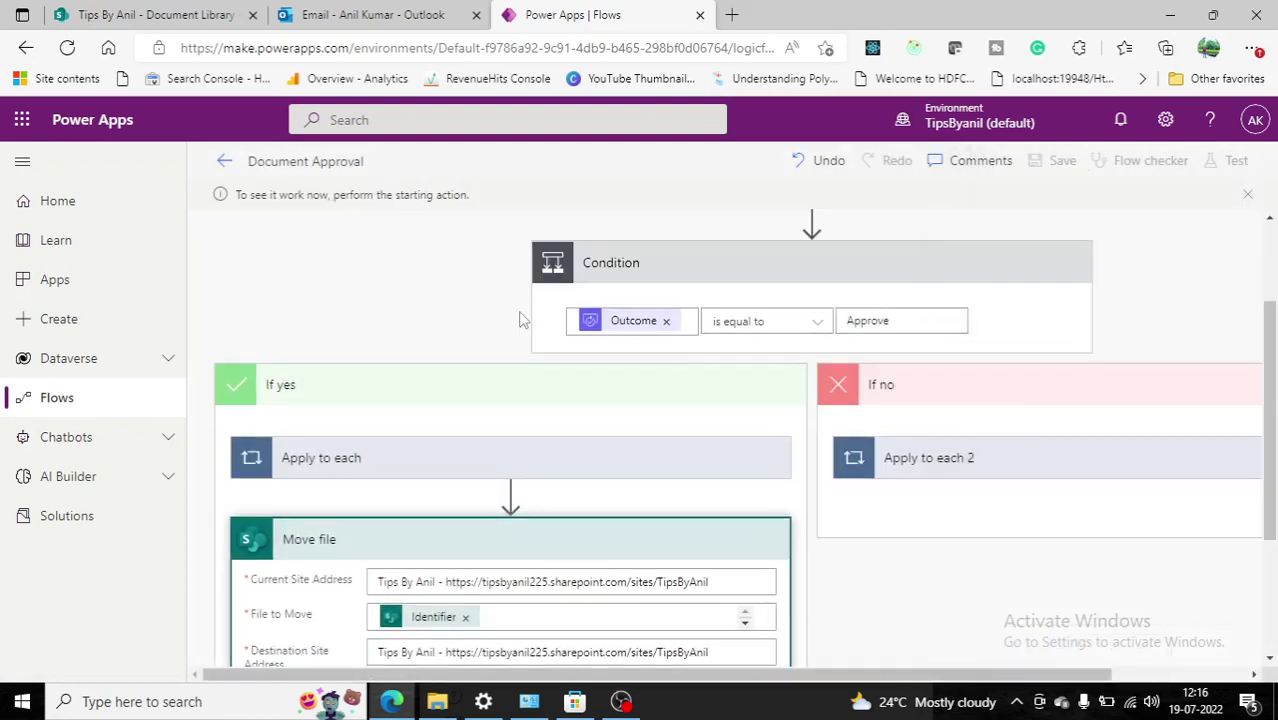
Check the Outlook inbox and sent mail, then return to the flow.
left_click(415, 14)
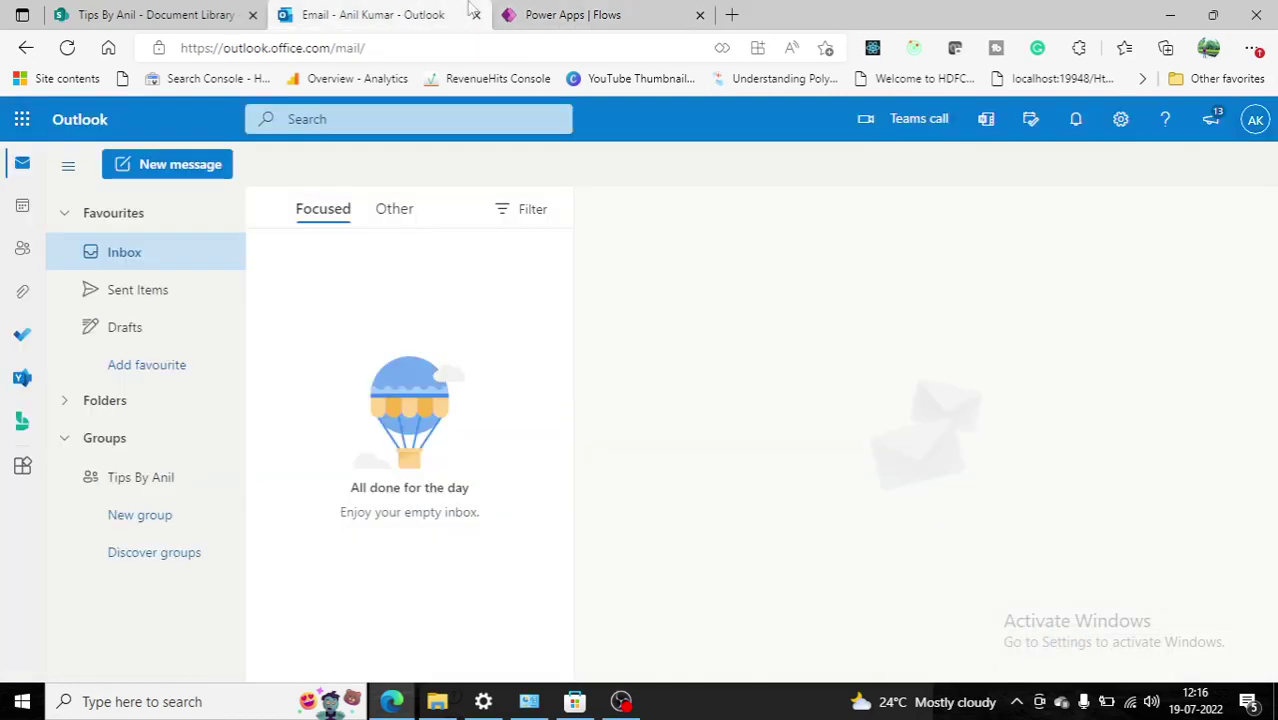
left_click(168, 292)
left_click(160, 254)
left_click(545, 14)
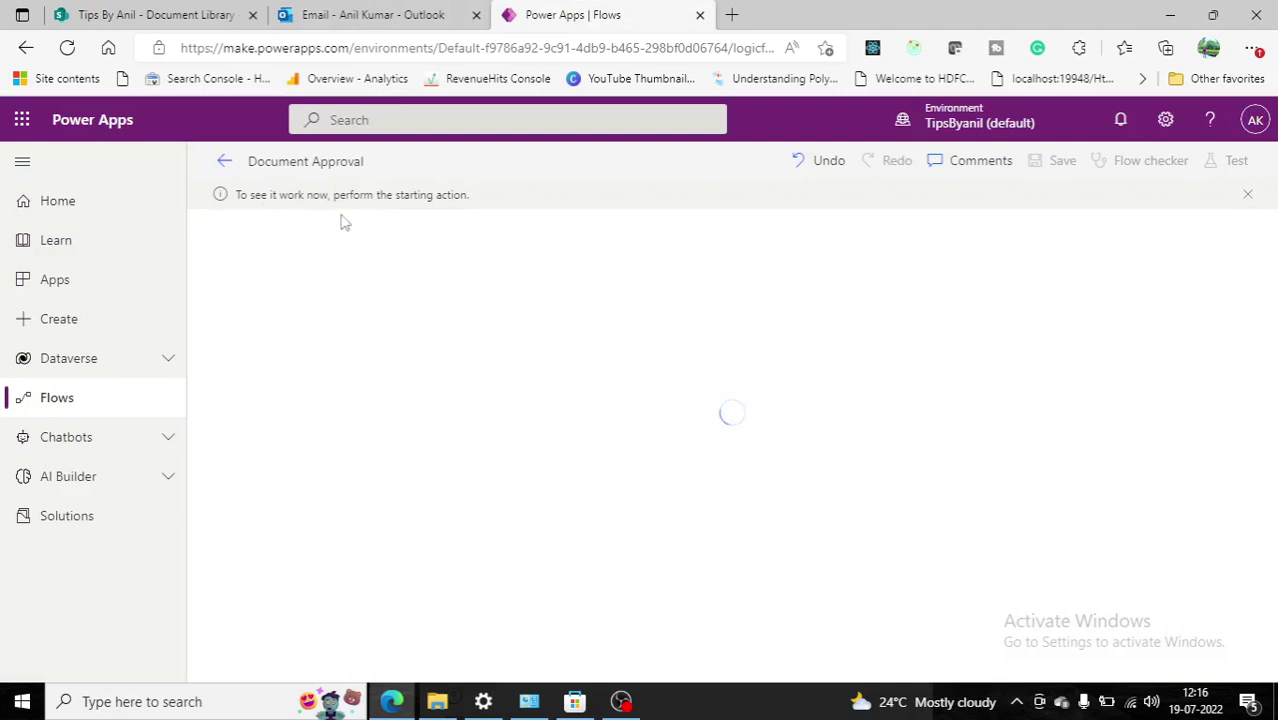
Upload the Anil photo from the Desktop into the Pending folder to trigger the flow.
left_click(203, 10)
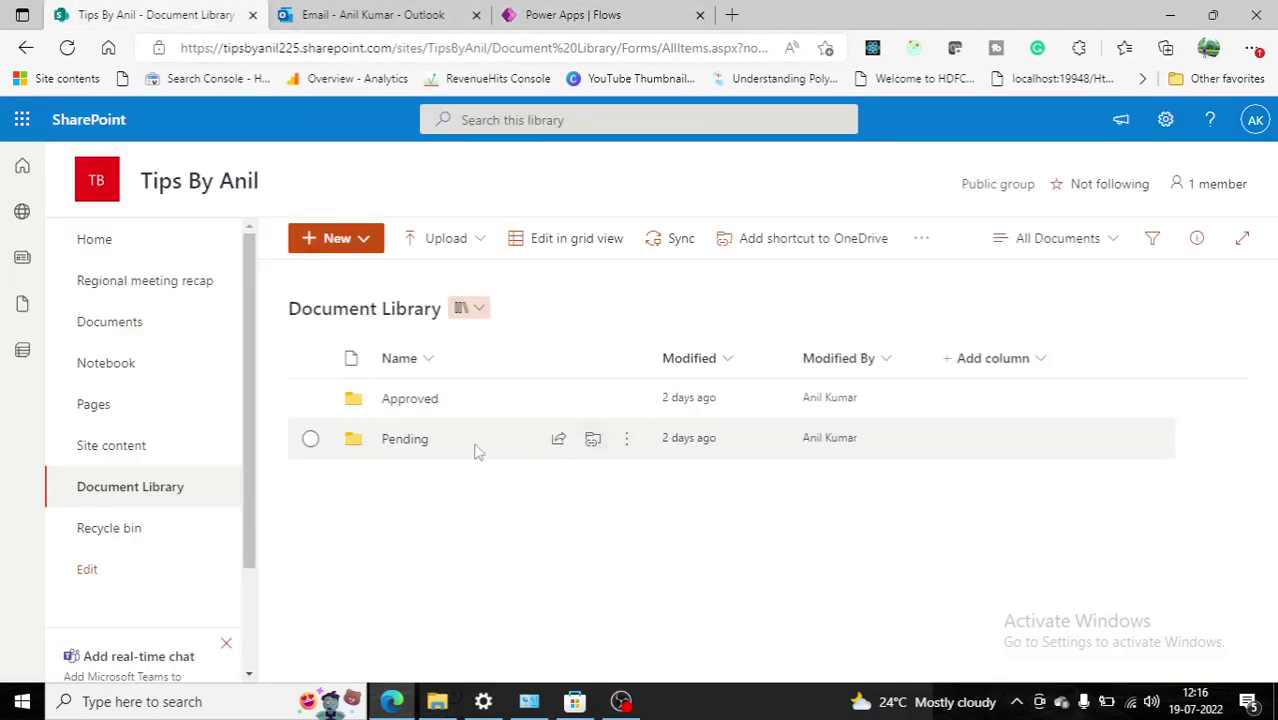
left_click(405, 440)
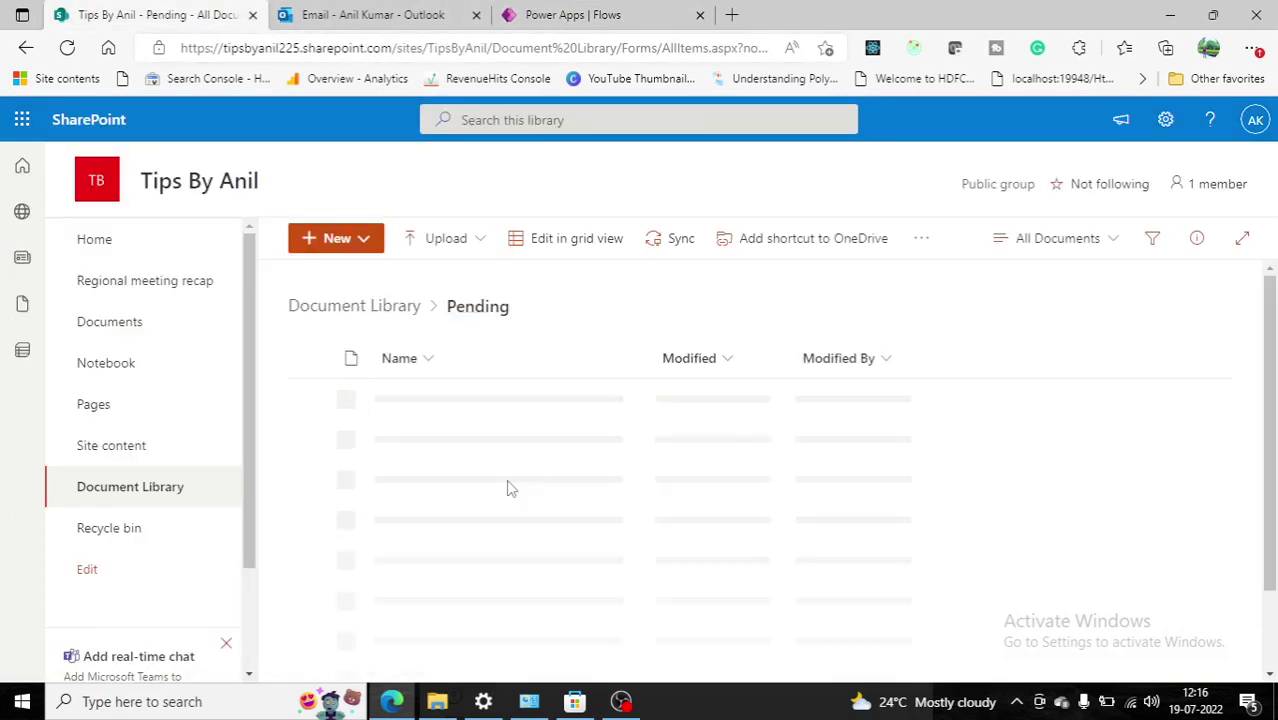
left_click(445, 242)
left_click(505, 310)
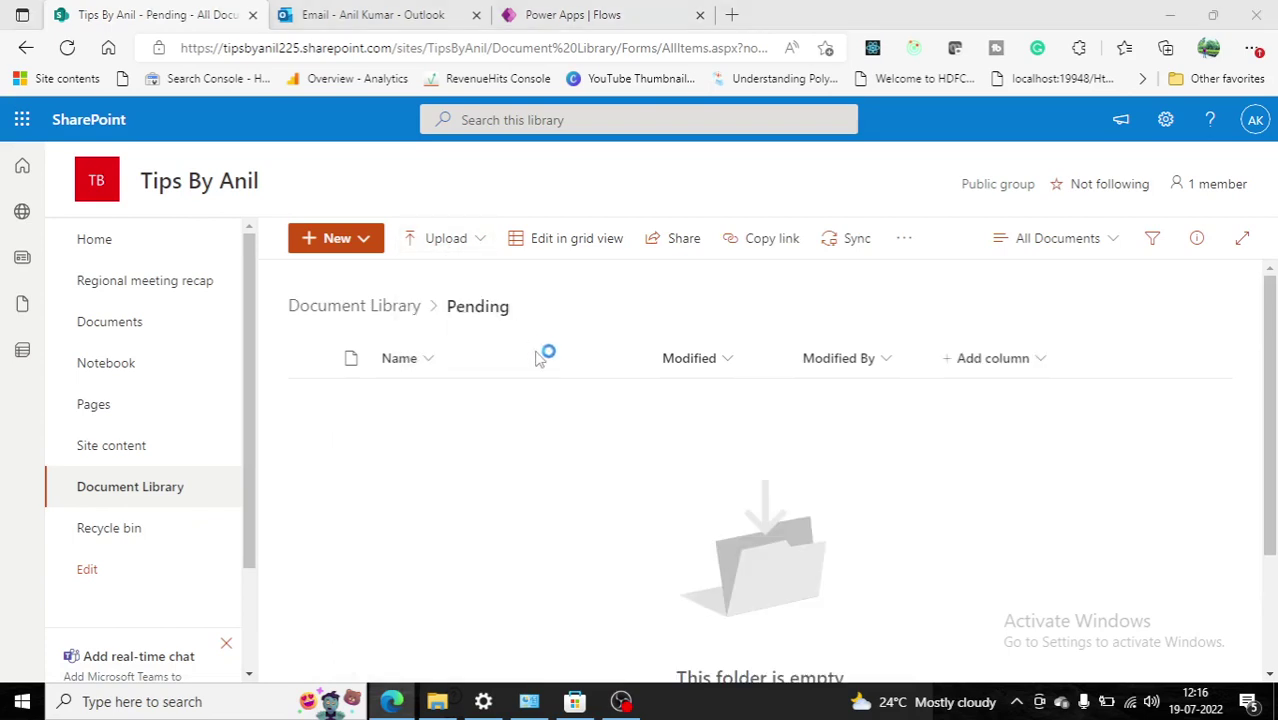
left_click(330, 160)
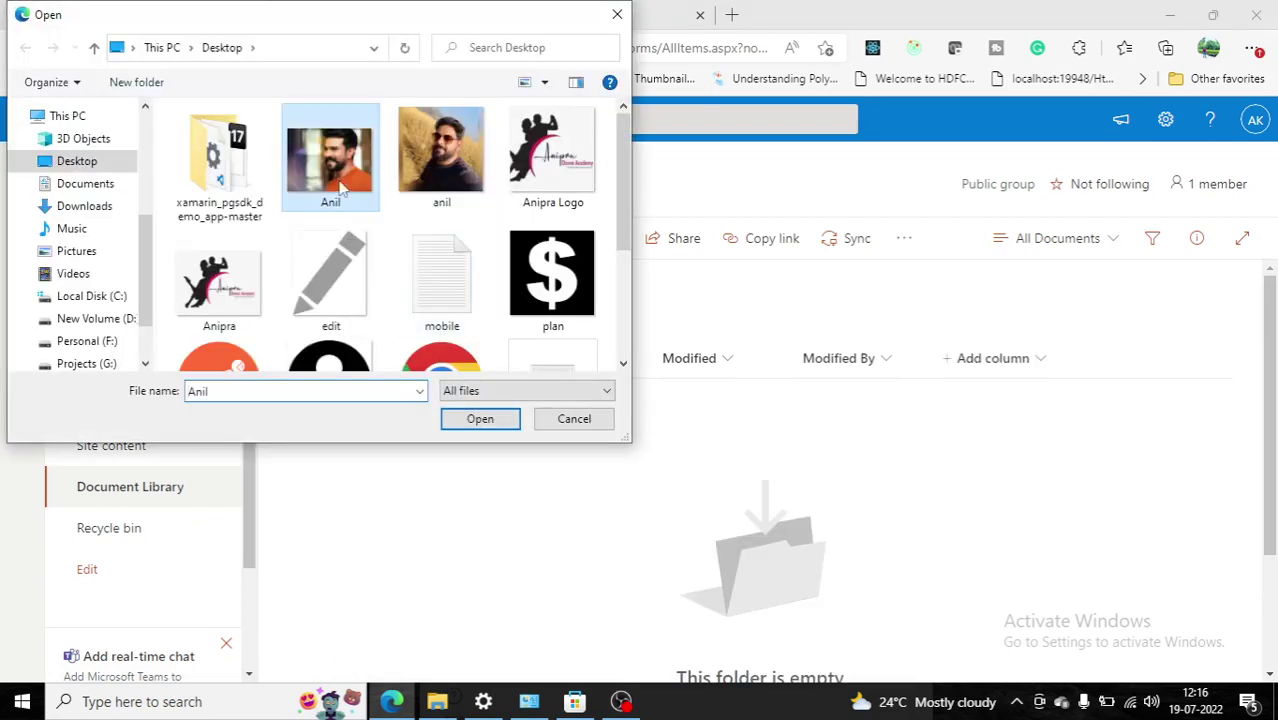
left_click(480, 419)
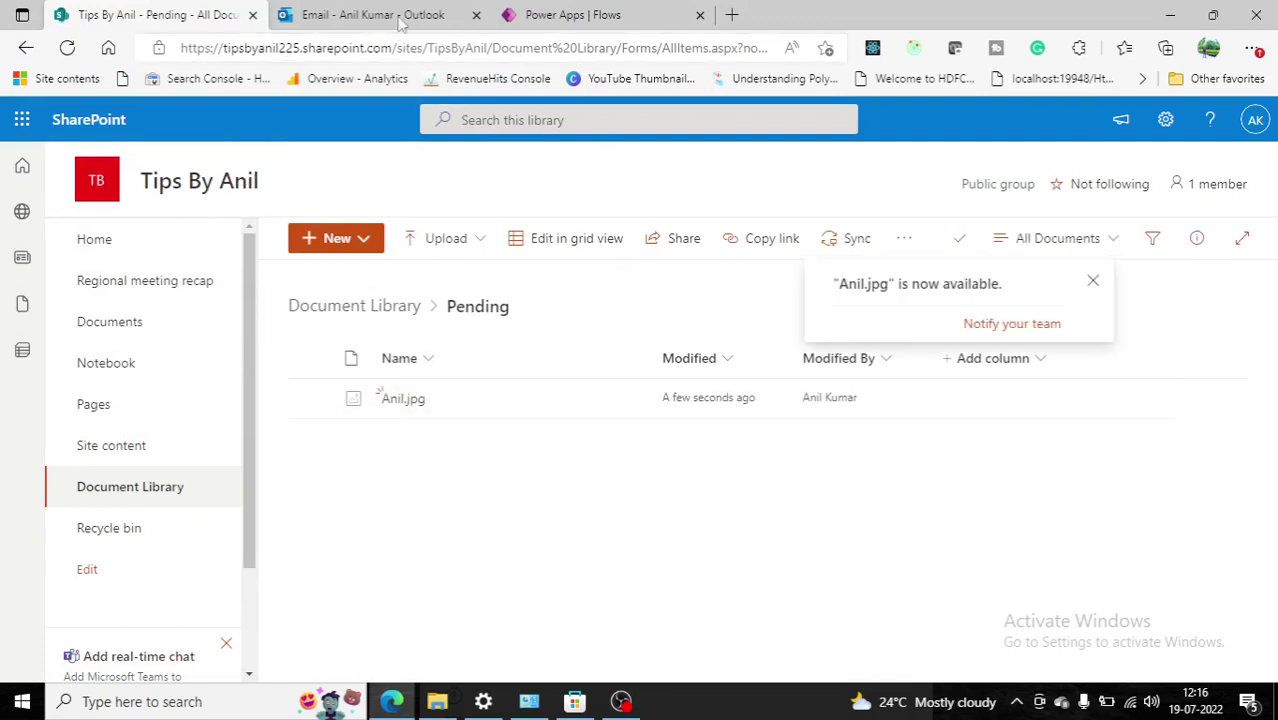
left_click(566, 10)
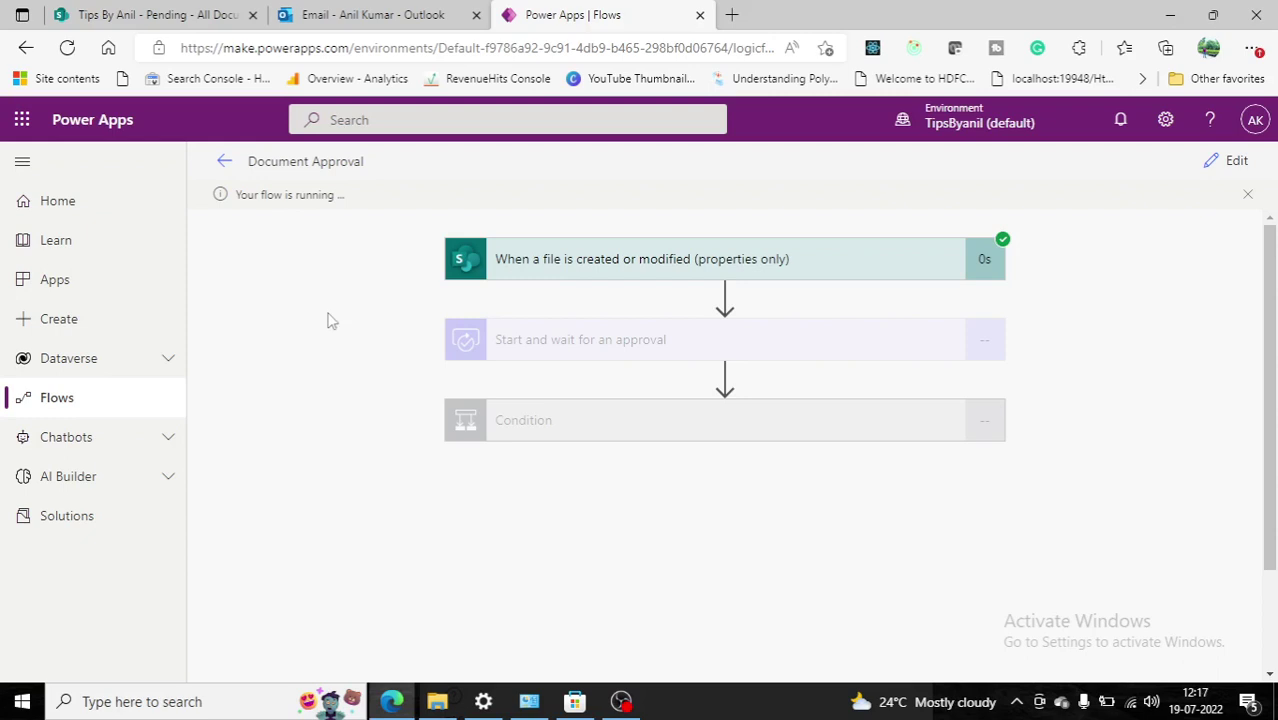
Open the 'Please Take an Action' email and open its file link in a new tab.
left_click(392, 12)
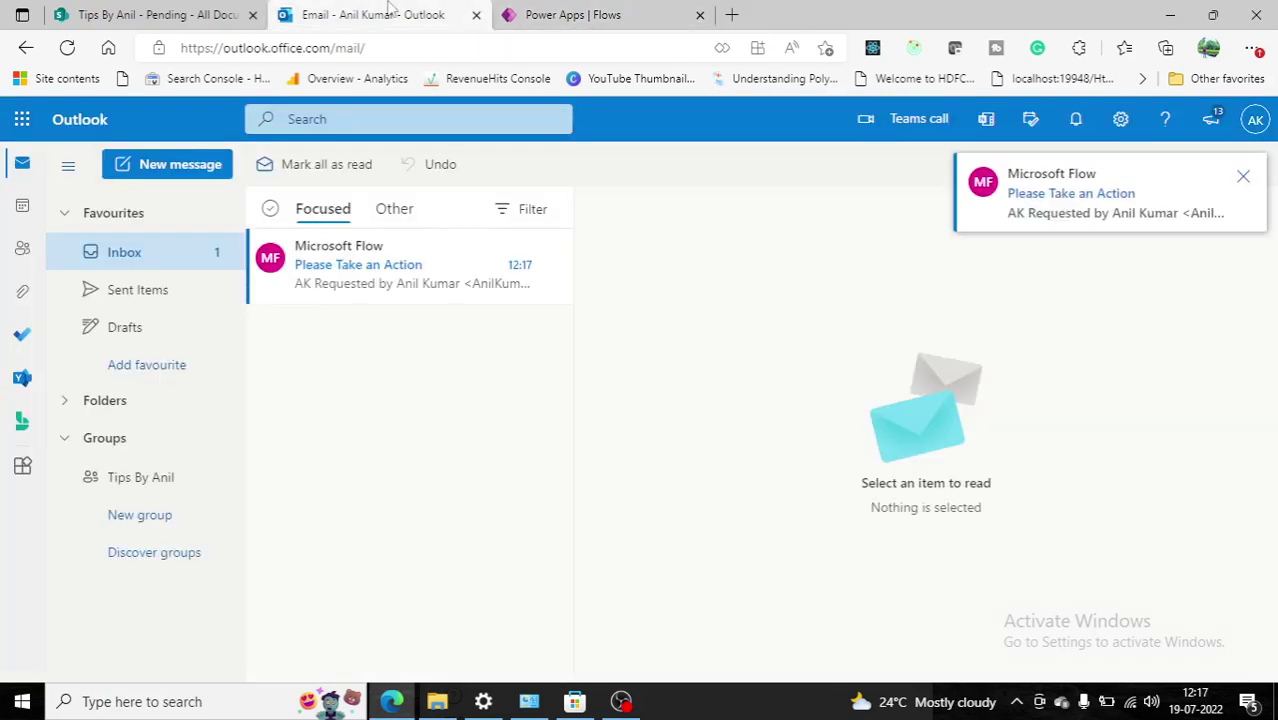
left_click(398, 270)
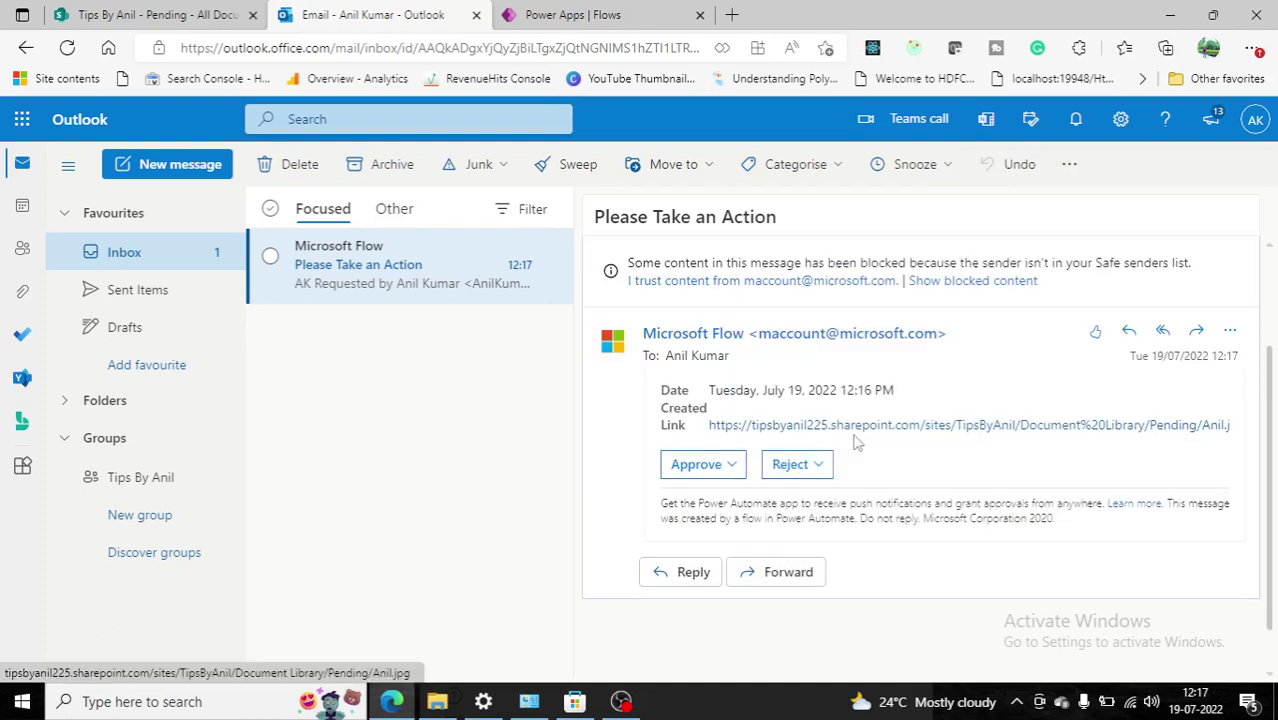
right_click(857, 428)
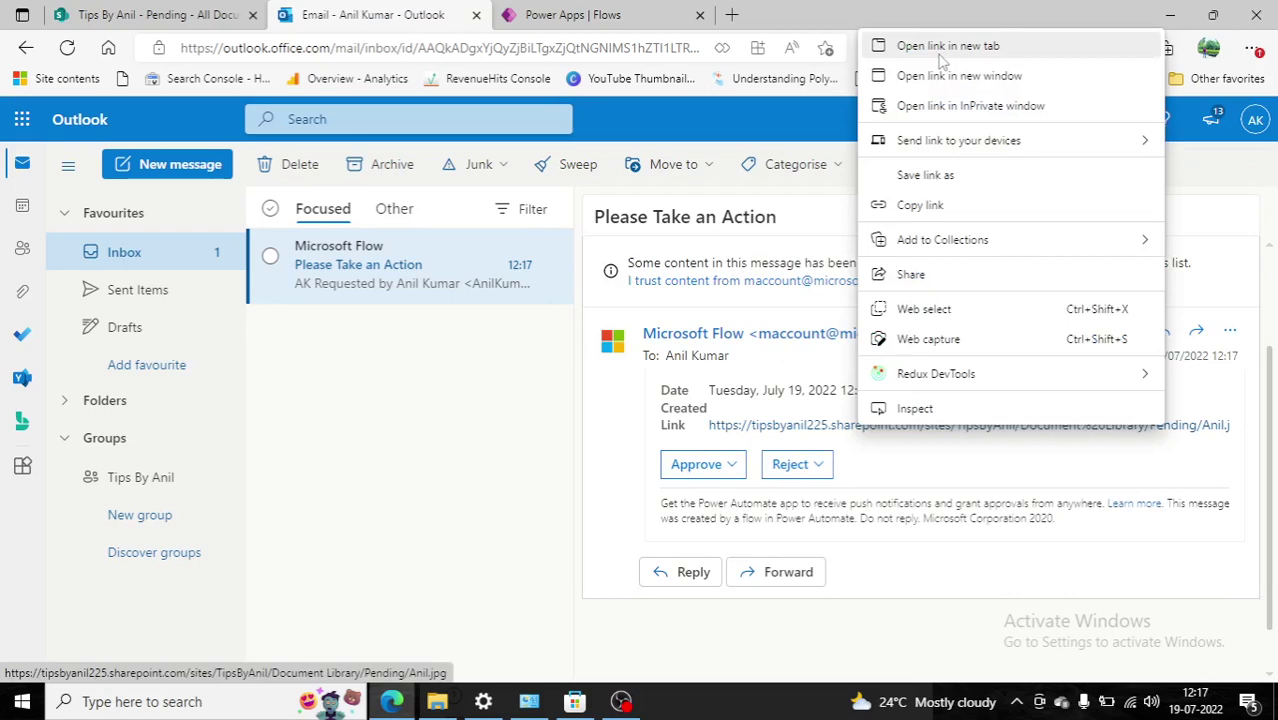
left_click(940, 47)
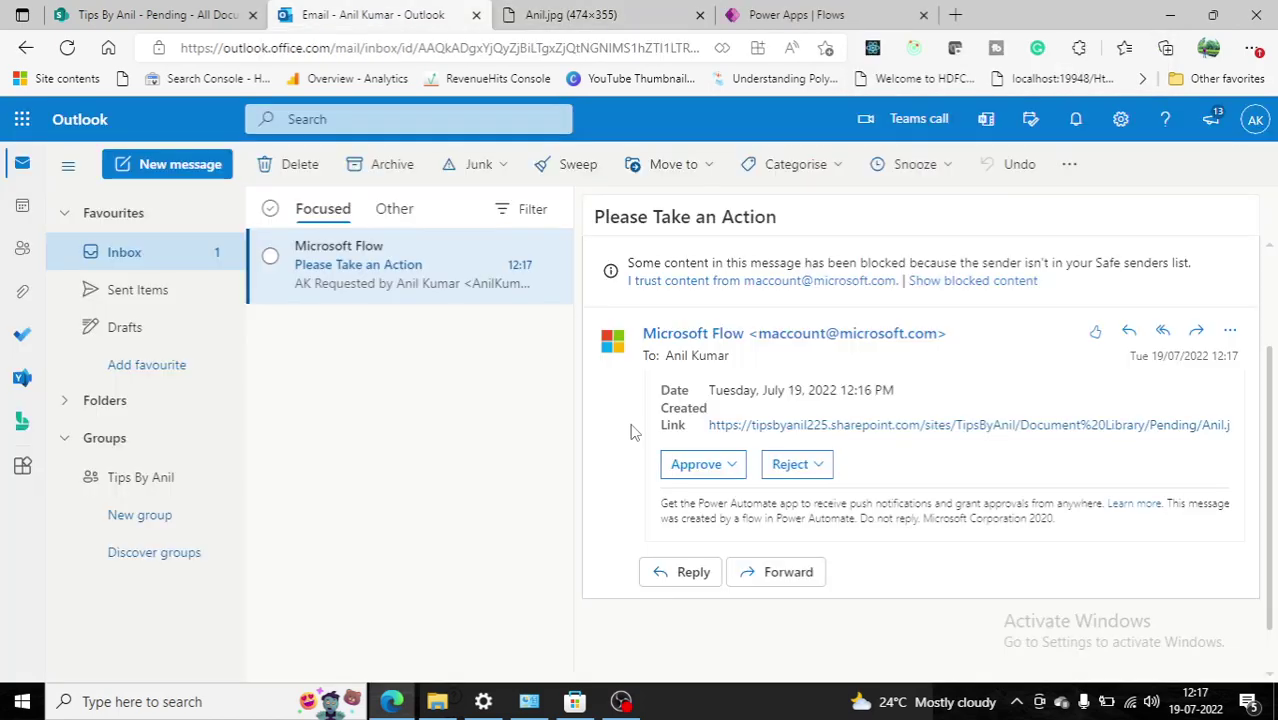
Choose Approve on the request and write a comment starting 'Hi'.
left_click(695, 466)
scroll(812, 500, "up", 2)
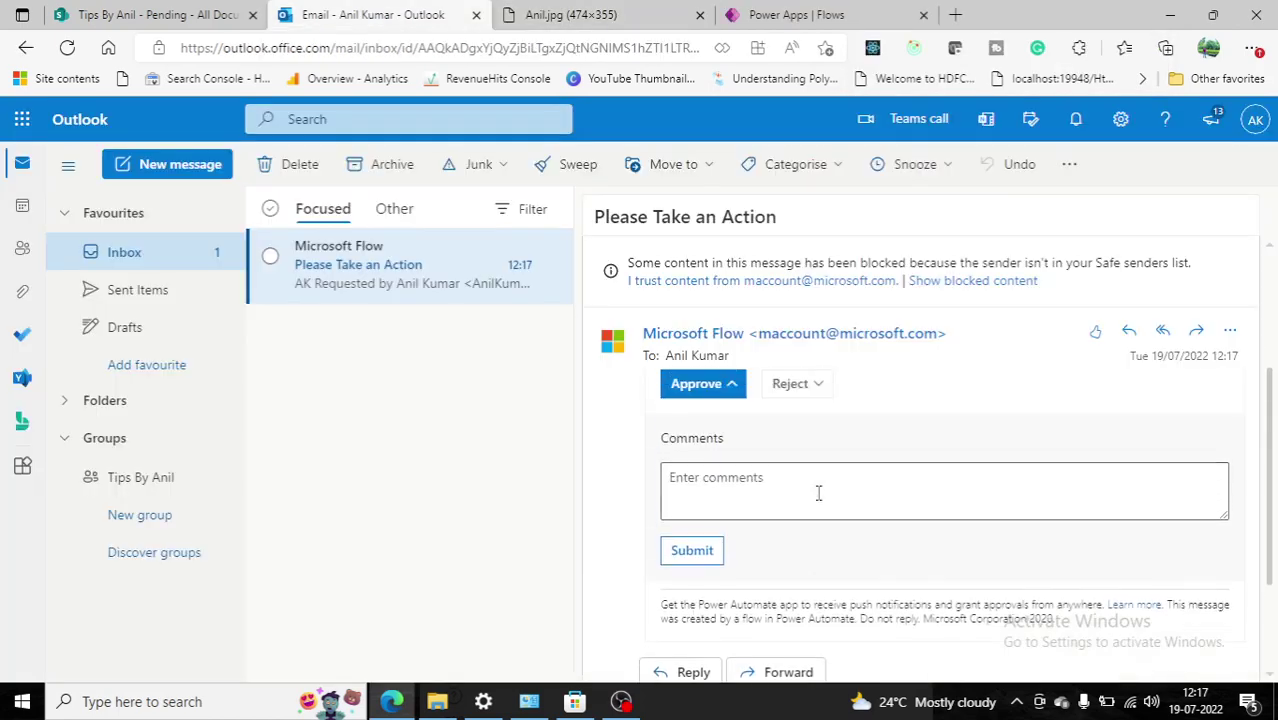
left_click(797, 478)
type("Hi this is approved by Anil")
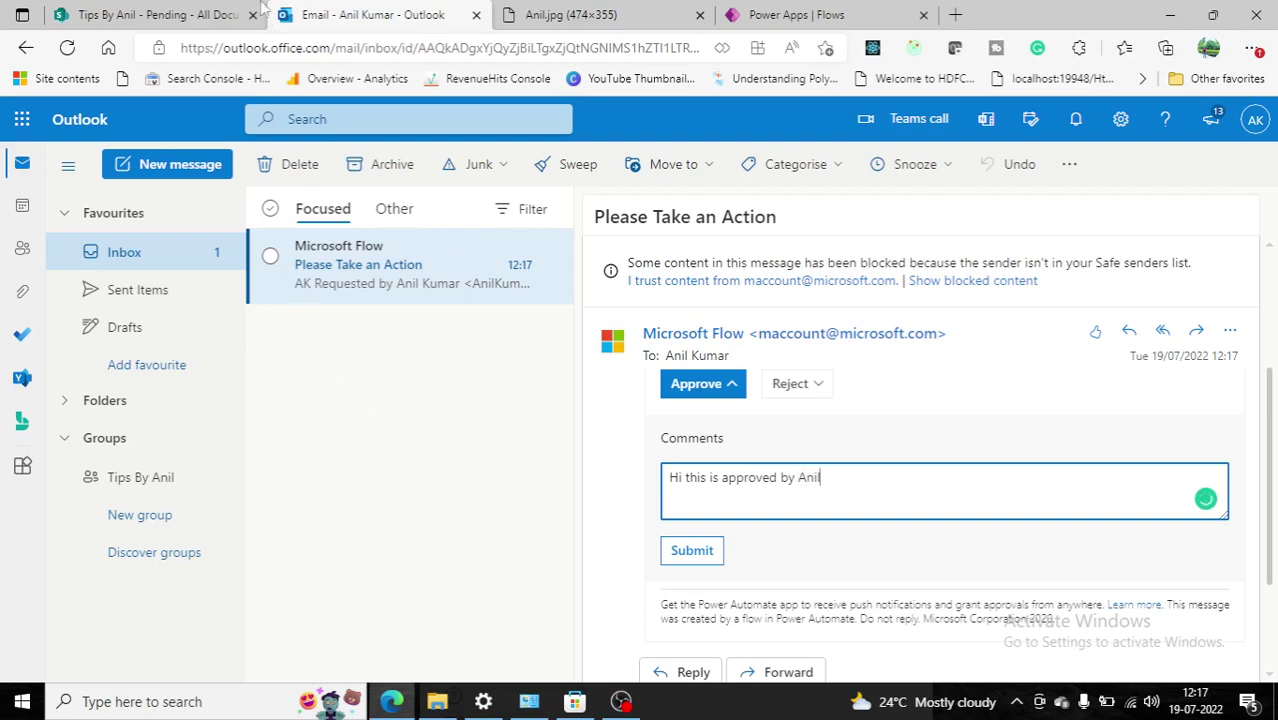
left_click(180, 14)
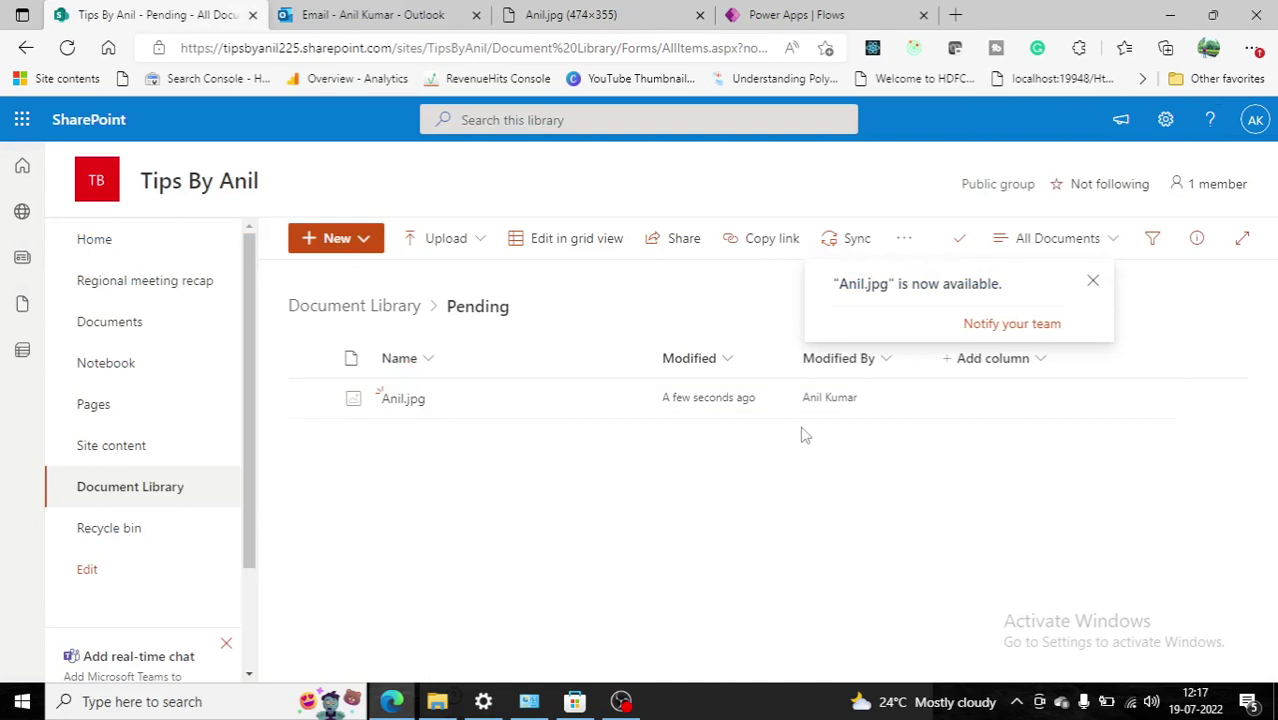
left_click(398, 12)
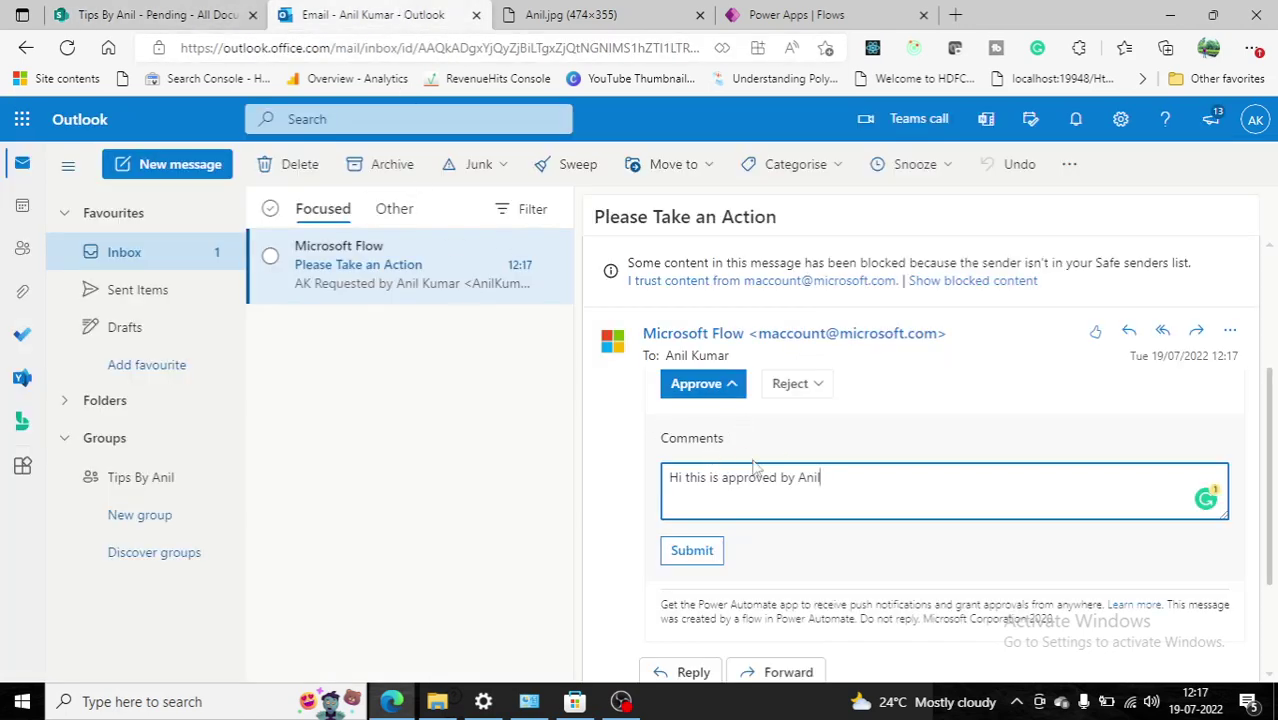
Submit the approval, read the 'Your Documennt Approved' email, then check the flow run.
left_click(704, 558)
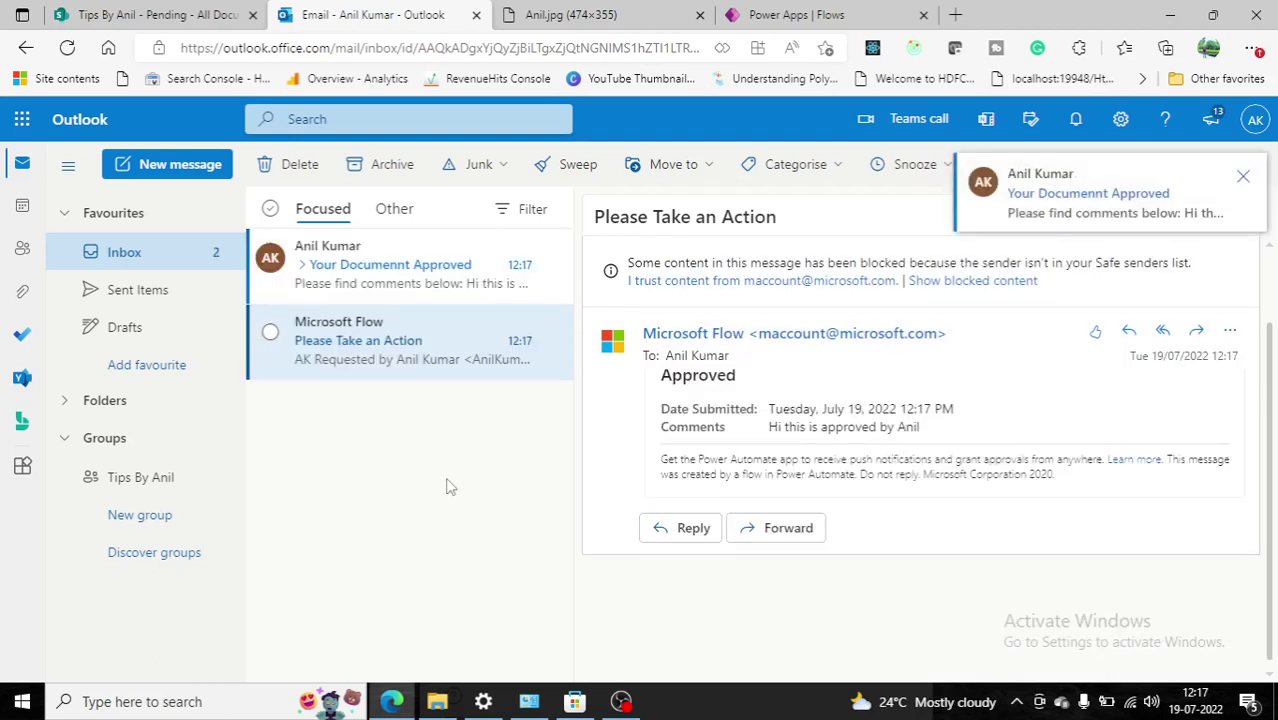
left_click(420, 278)
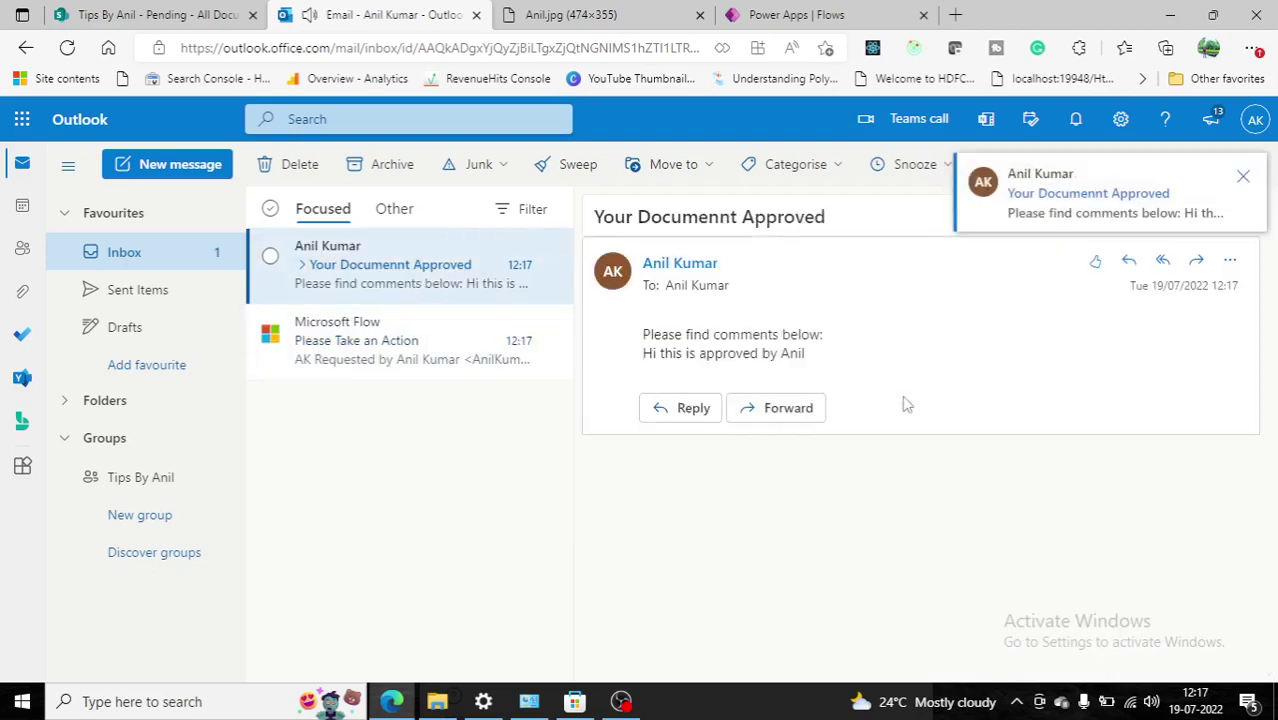
left_click(745, 12)
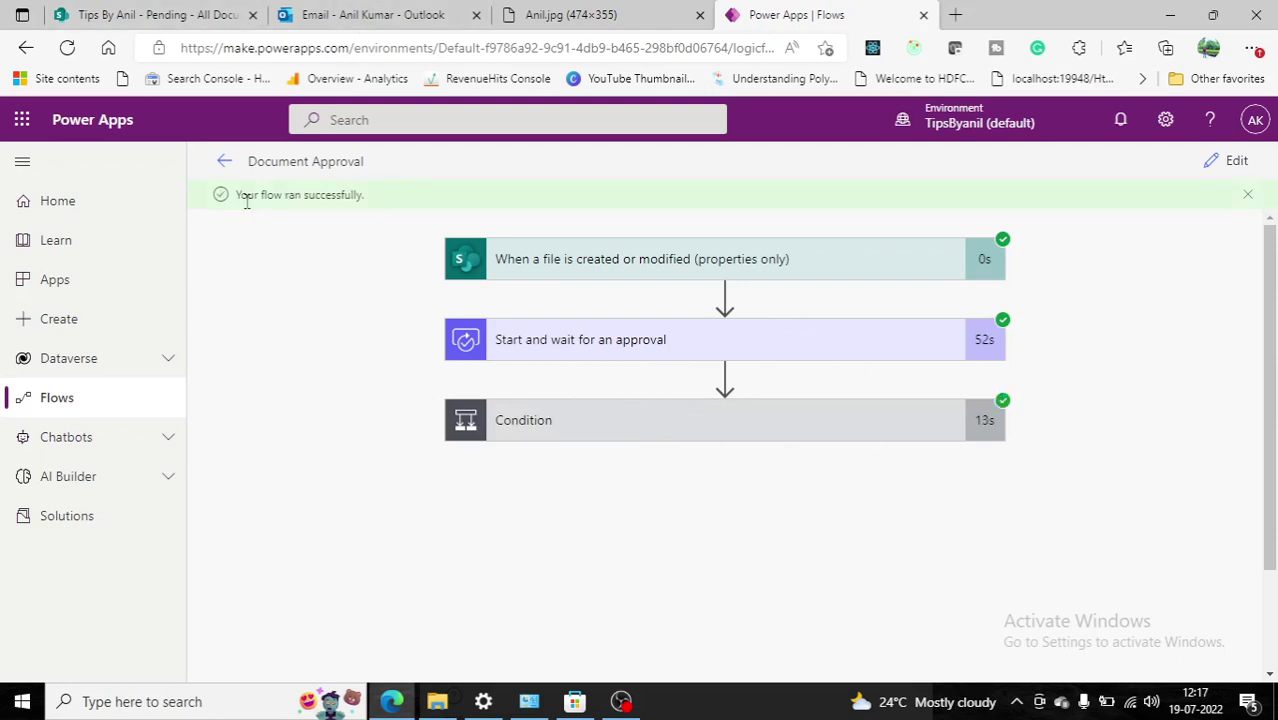
Browse the Pending and Approved folders through the Document Library breadcrumb to locate Anil.jpg.
left_click(222, 10)
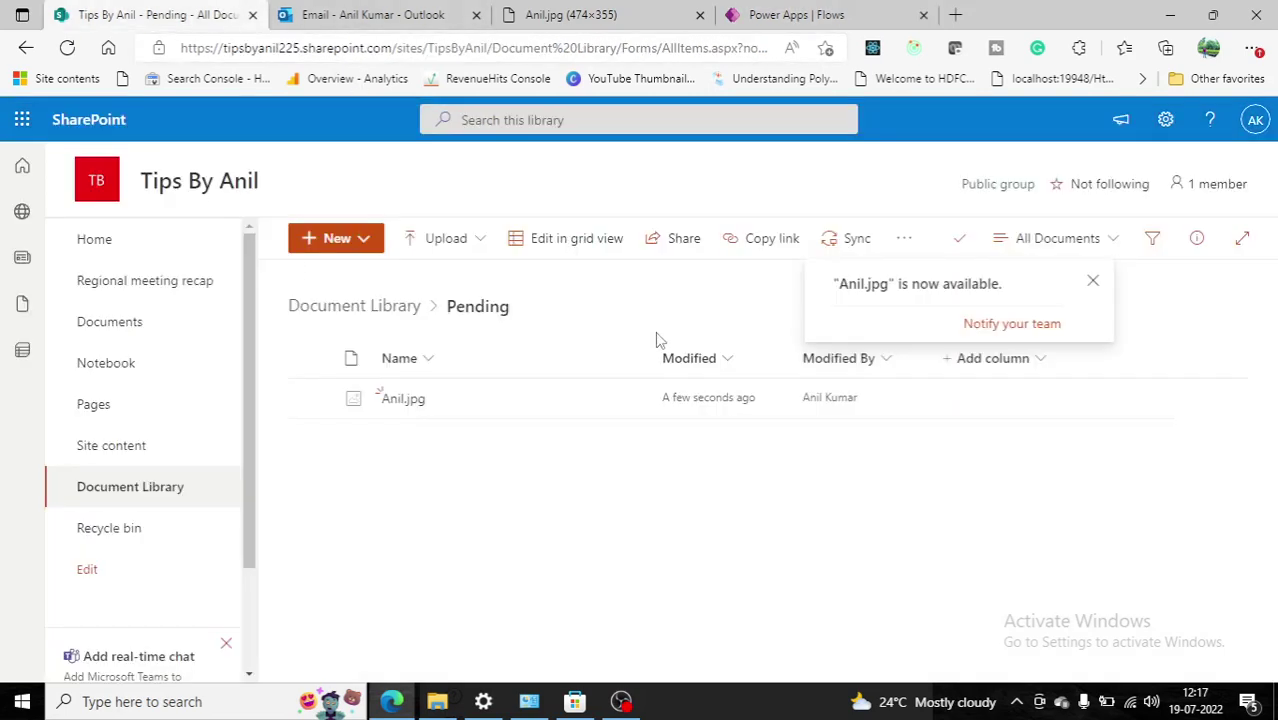
left_click(395, 310)
left_click(402, 440)
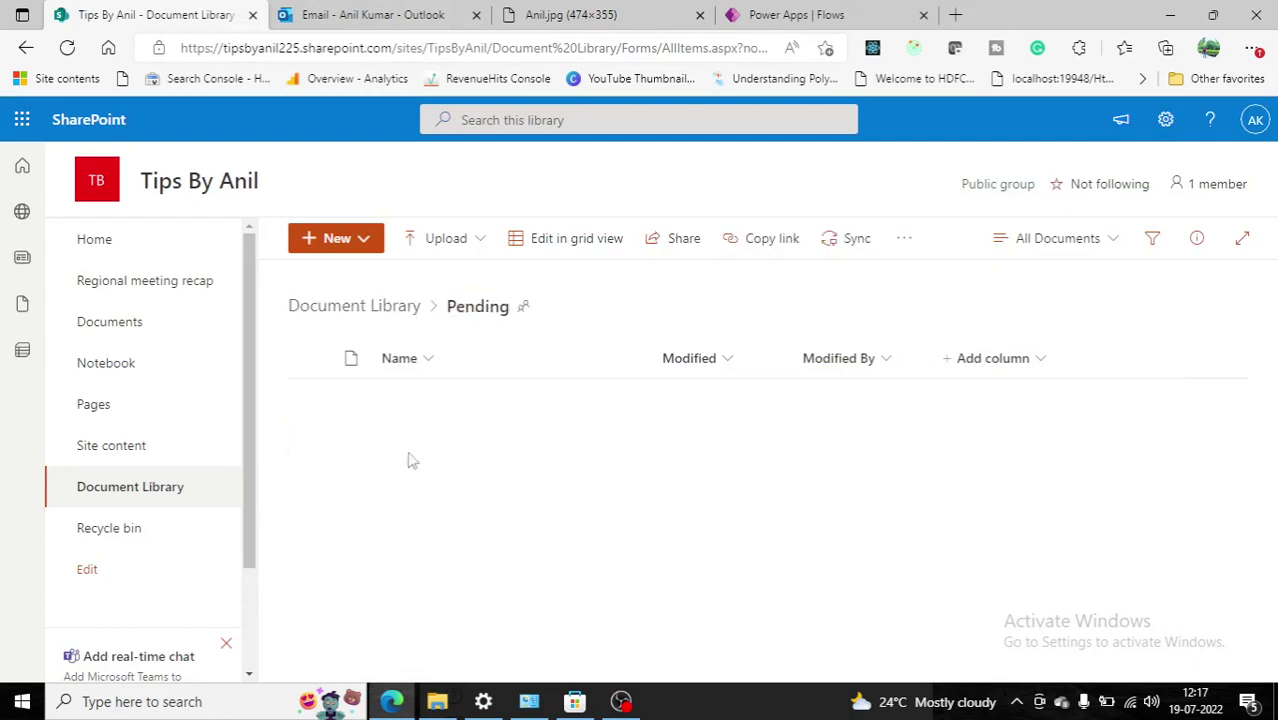
left_click(400, 309)
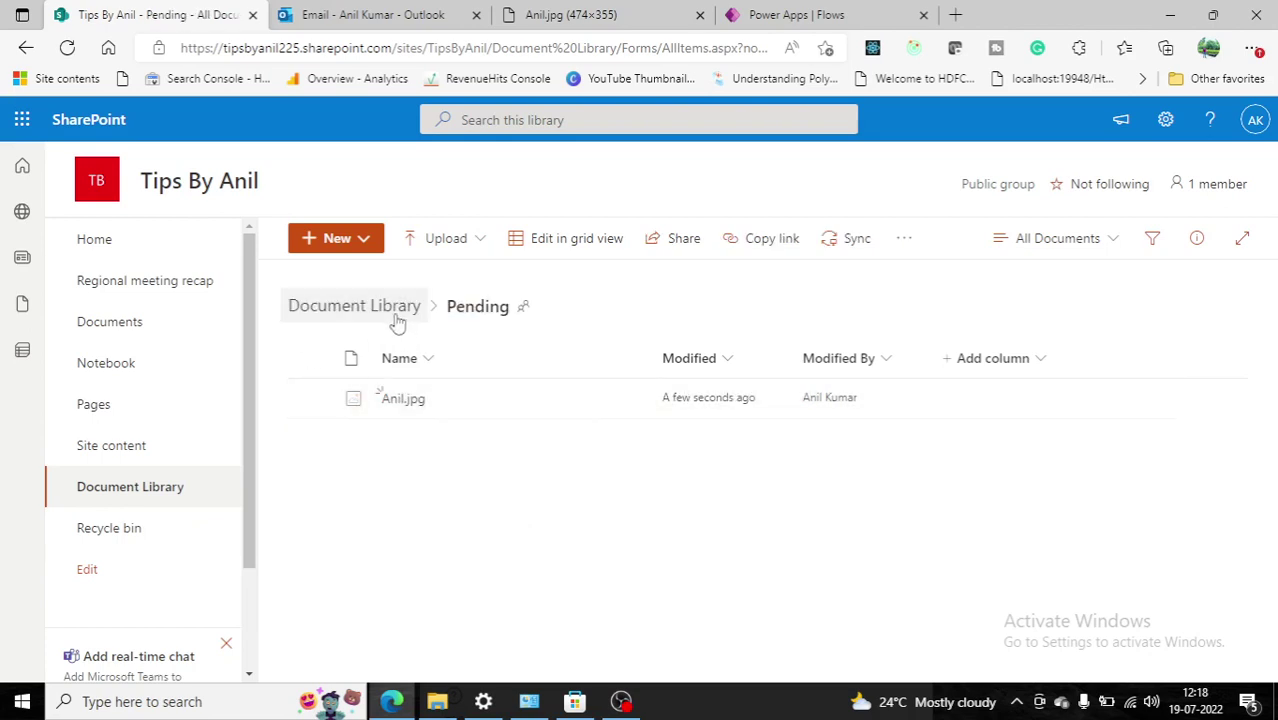
left_click(395, 310)
left_click(410, 440)
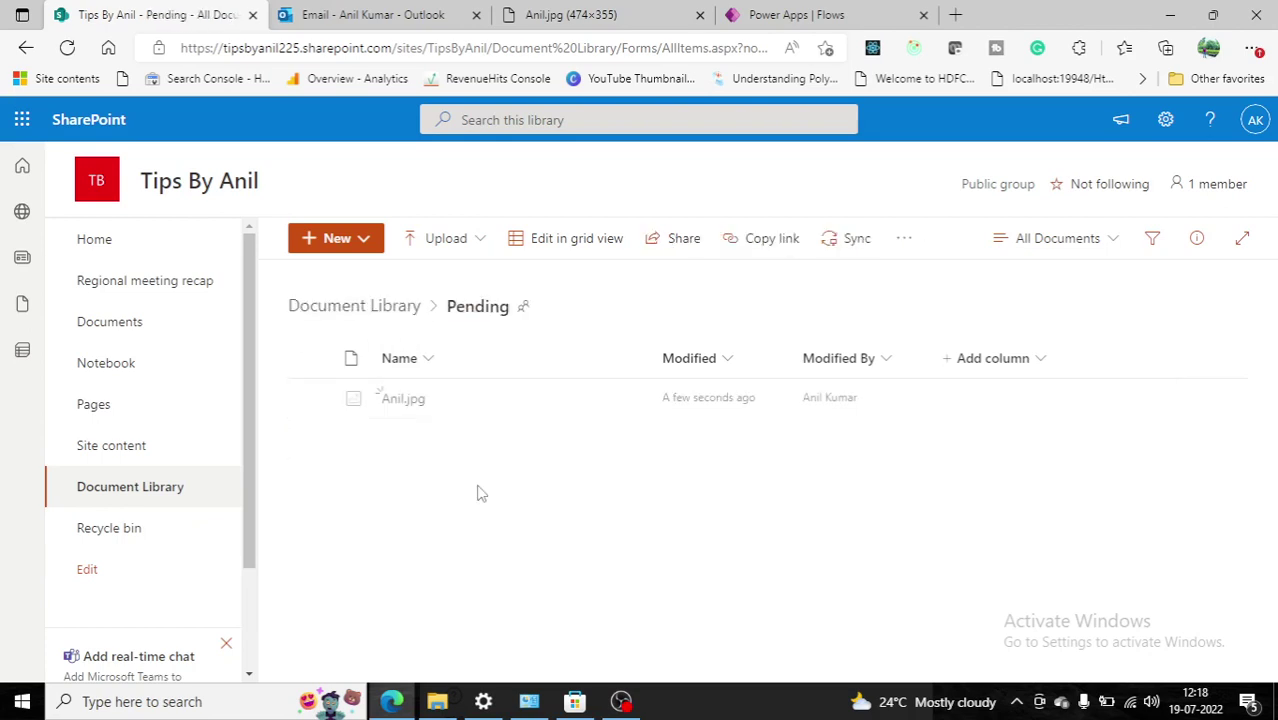
left_click(397, 310)
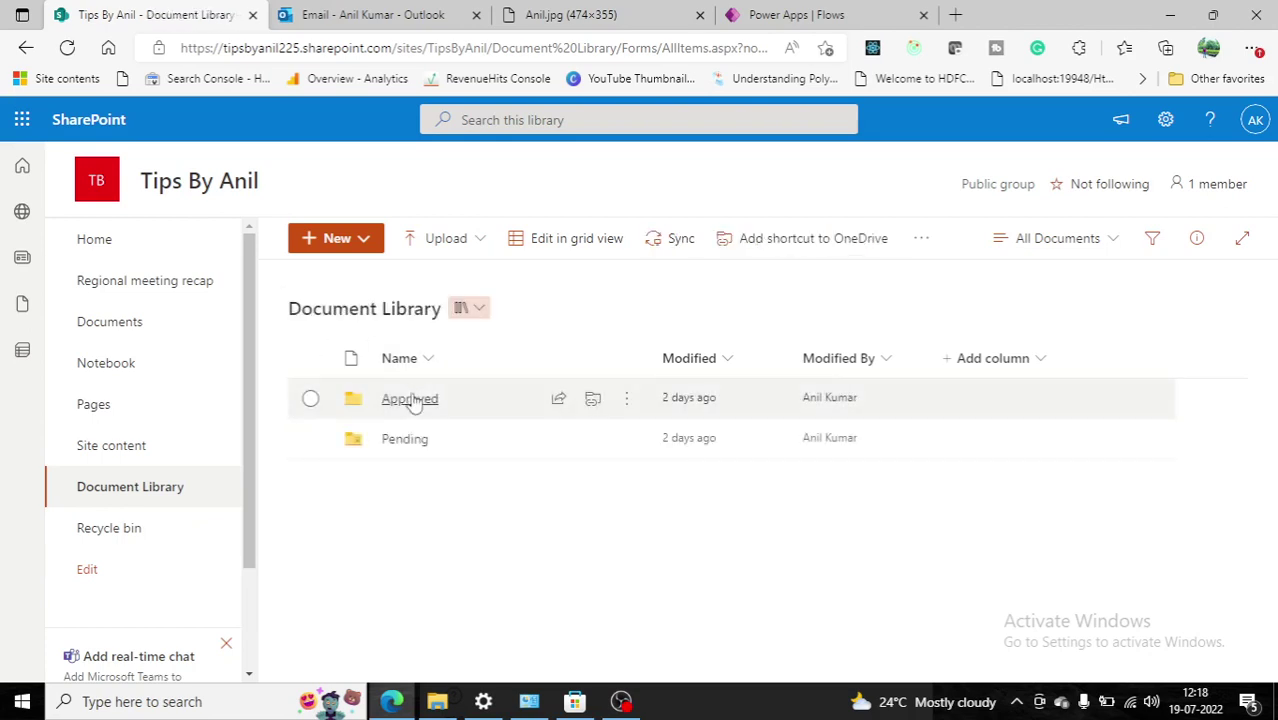
left_click(410, 400)
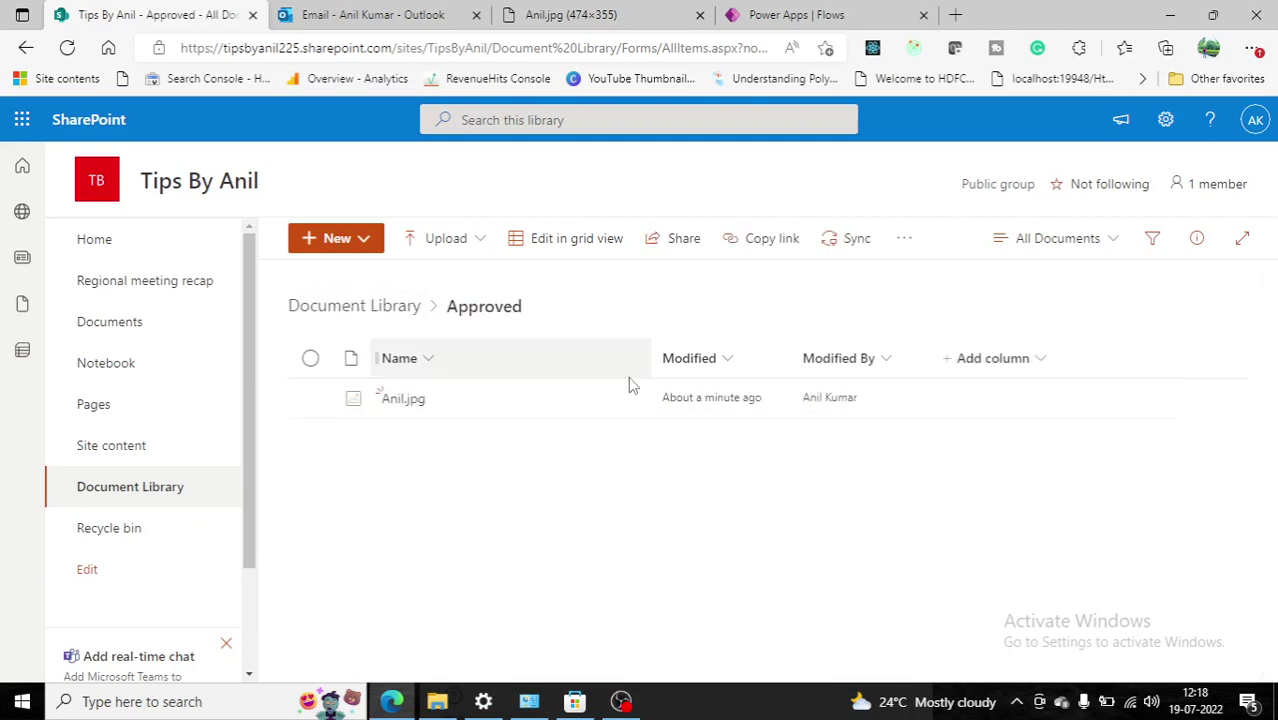
left_click(388, 322)
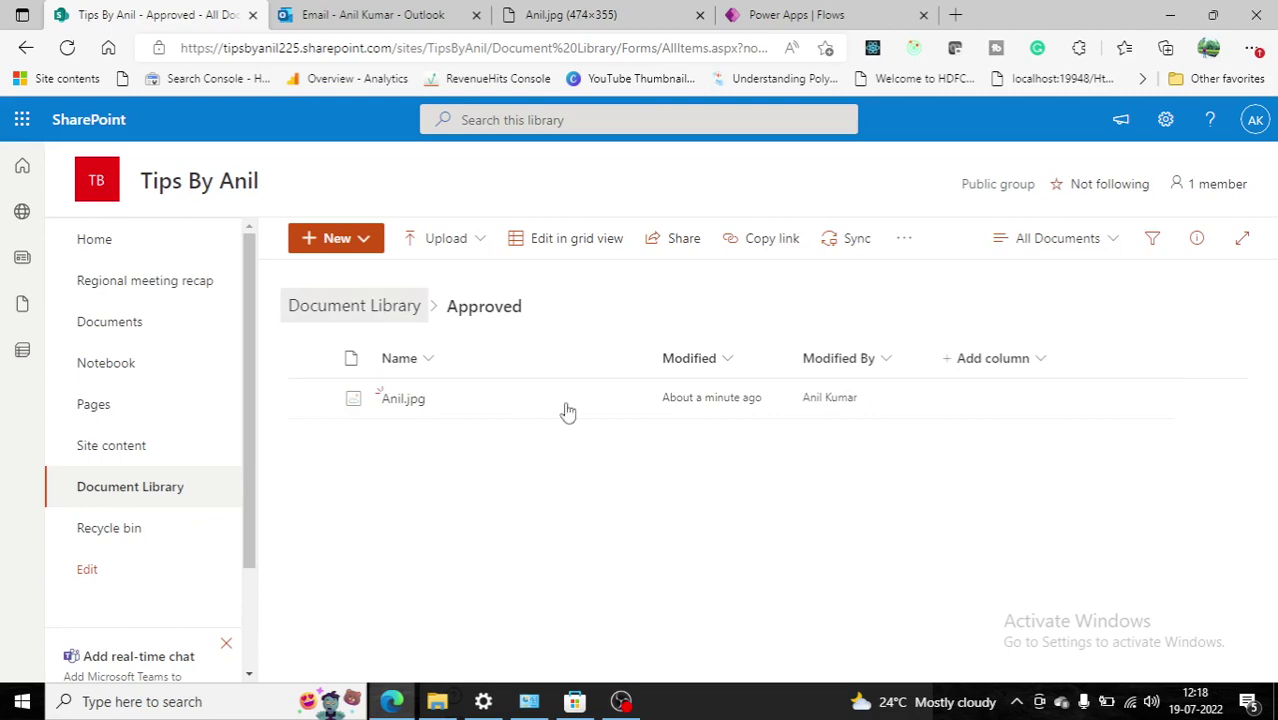
Reload Pending, then confirm Anil.jpg is in Approved and Pending is empty.
left_click(402, 438)
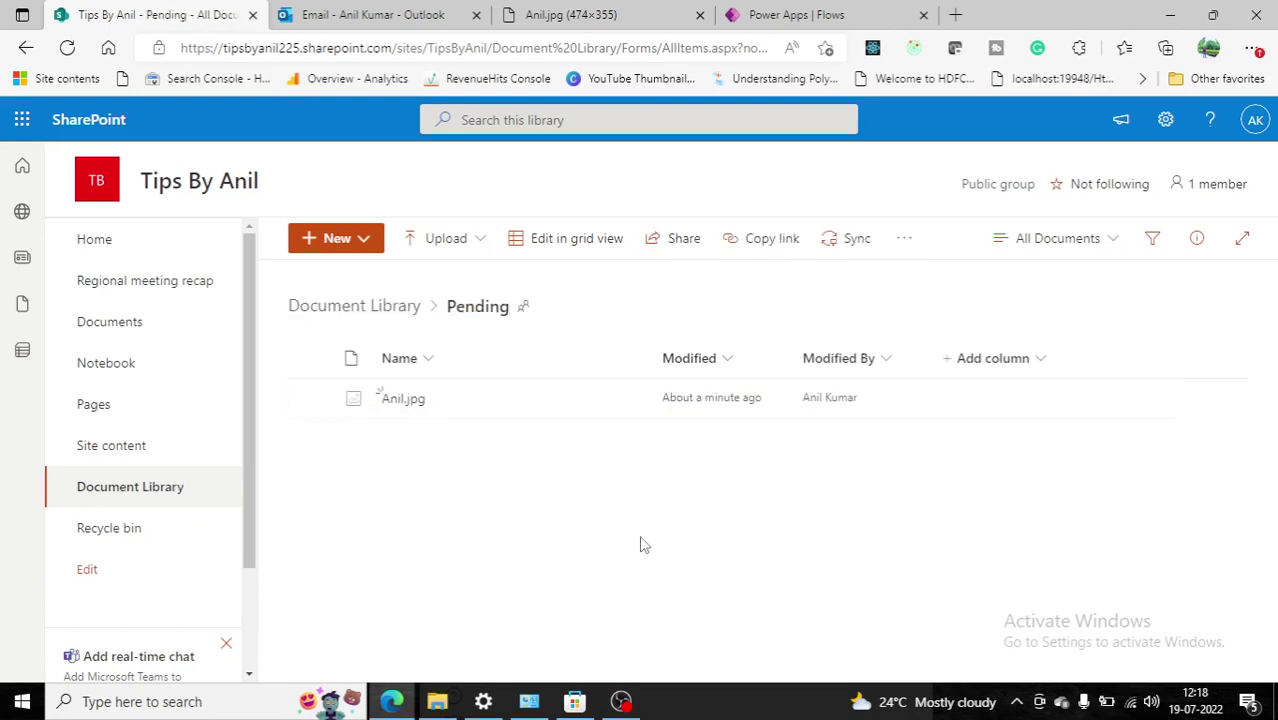
right_click(598, 516)
left_click(645, 212)
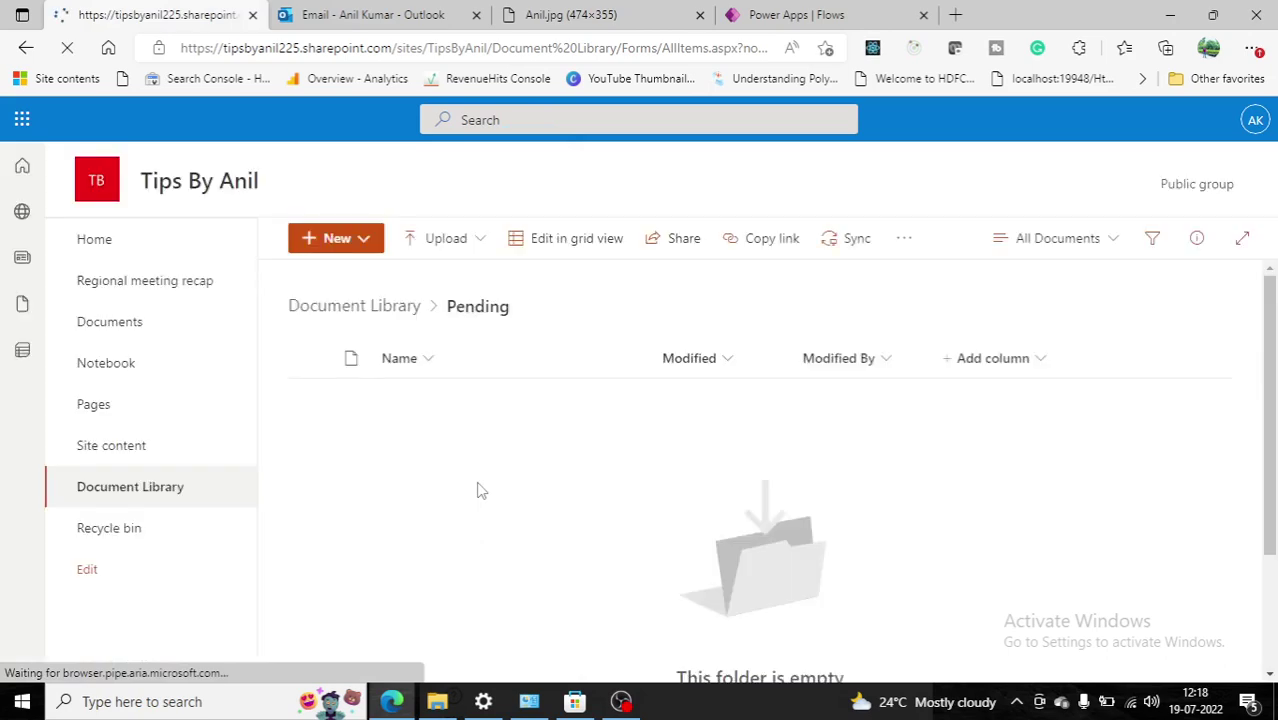
left_click(390, 307)
left_click(415, 399)
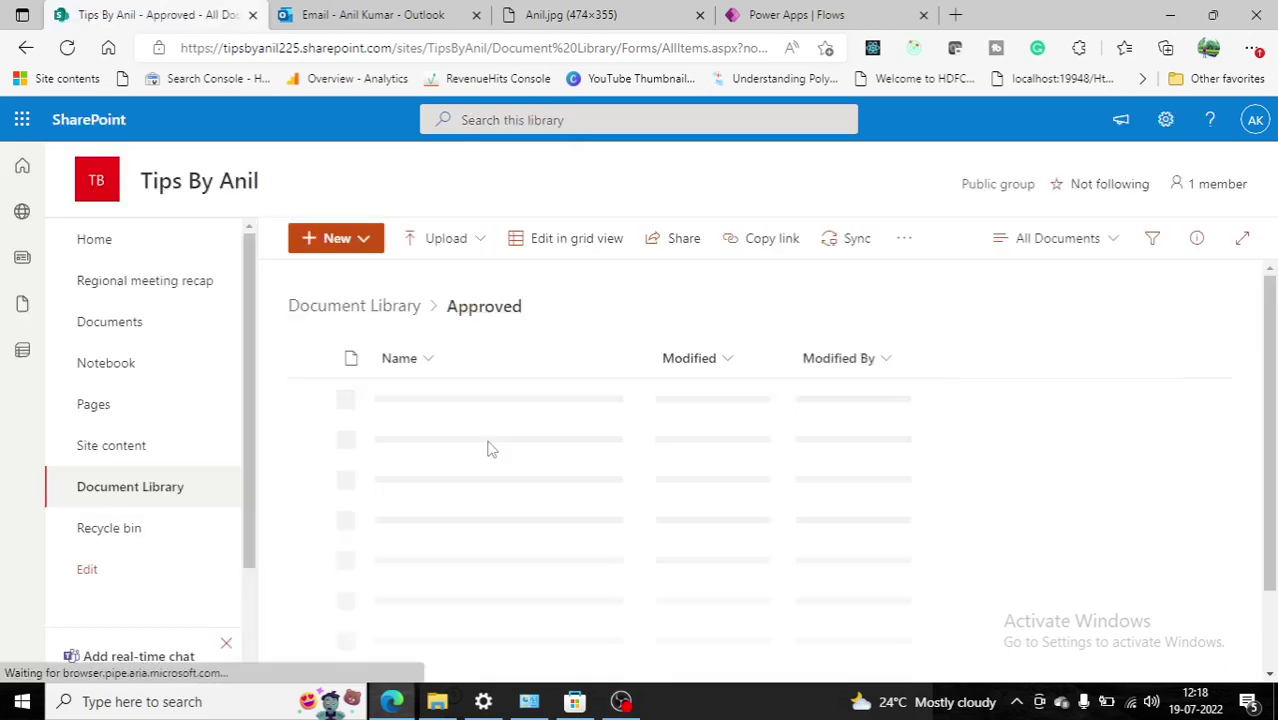
left_click(354, 307)
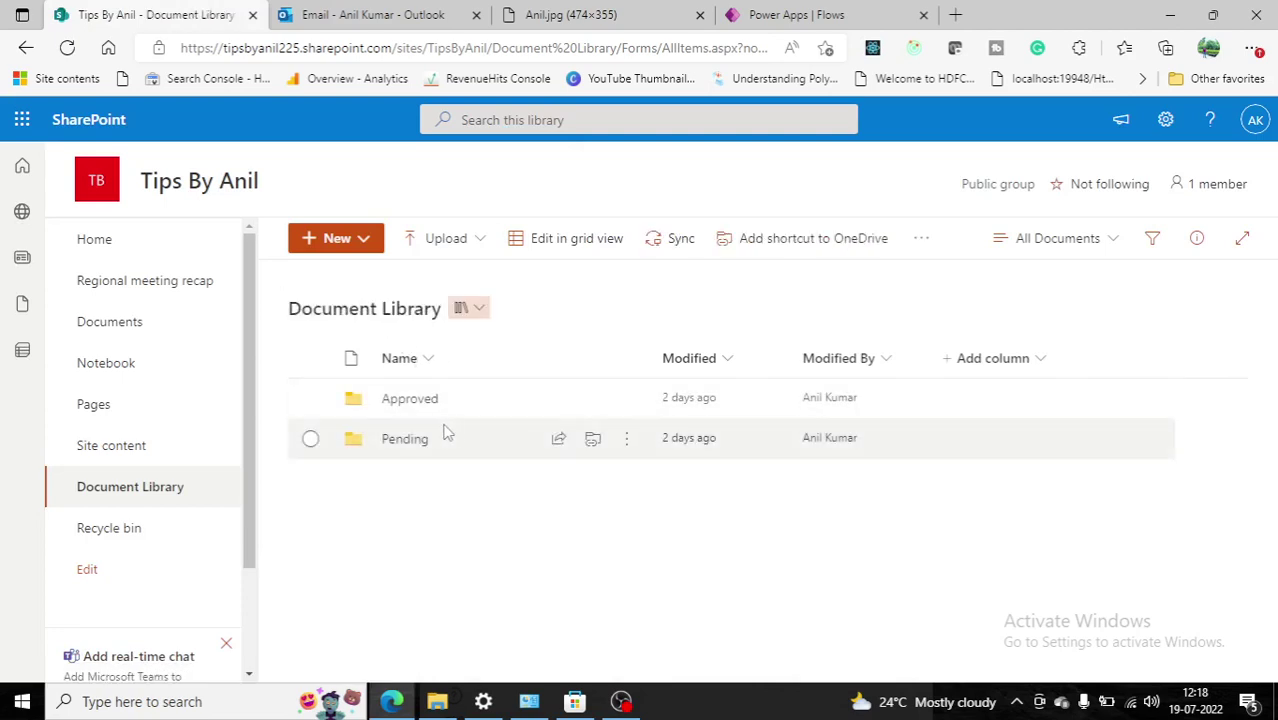
left_click(405, 440)
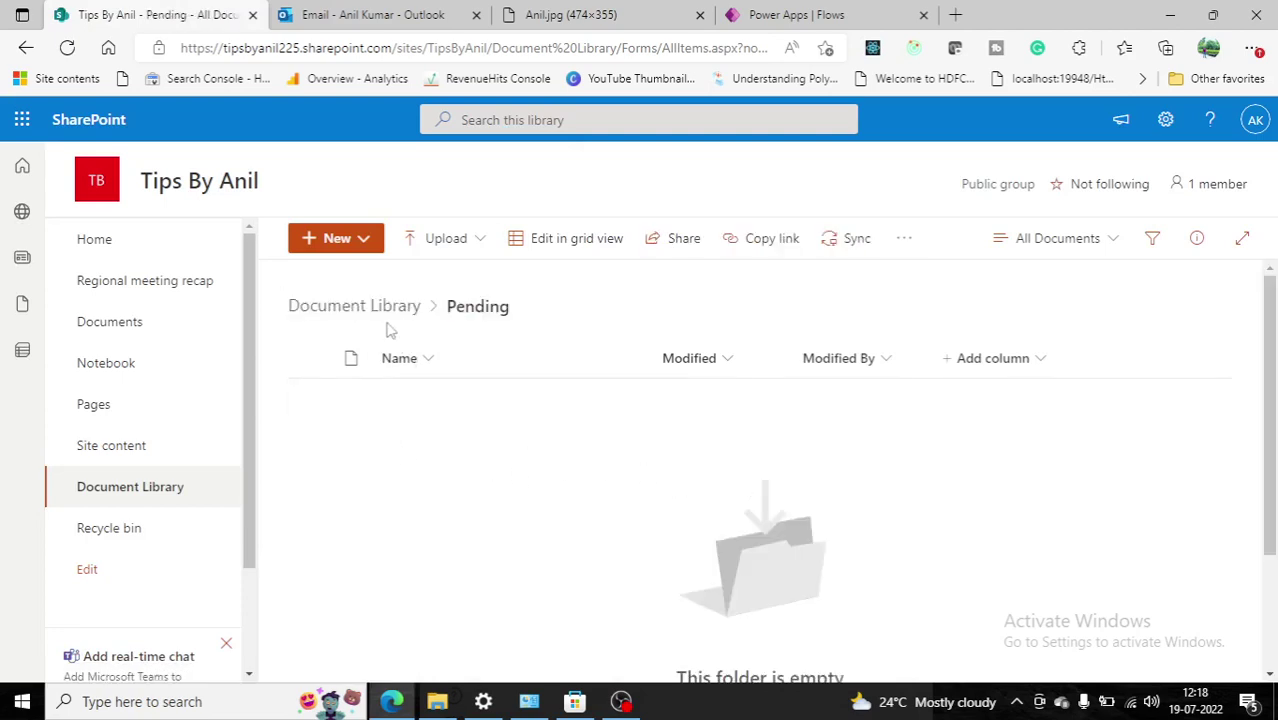
key("alt+Left")
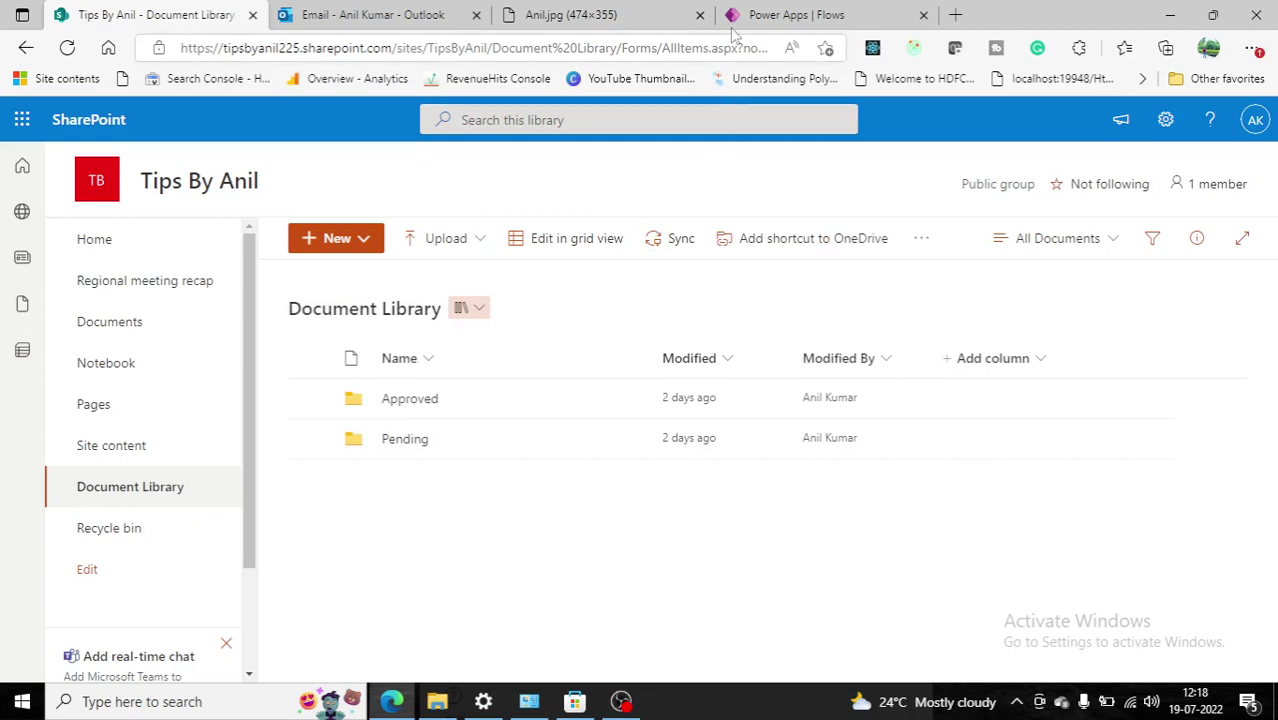
Review the run's three succeeded steps, then revisit the 'Your Documennt Approved' email.
left_click(785, 12)
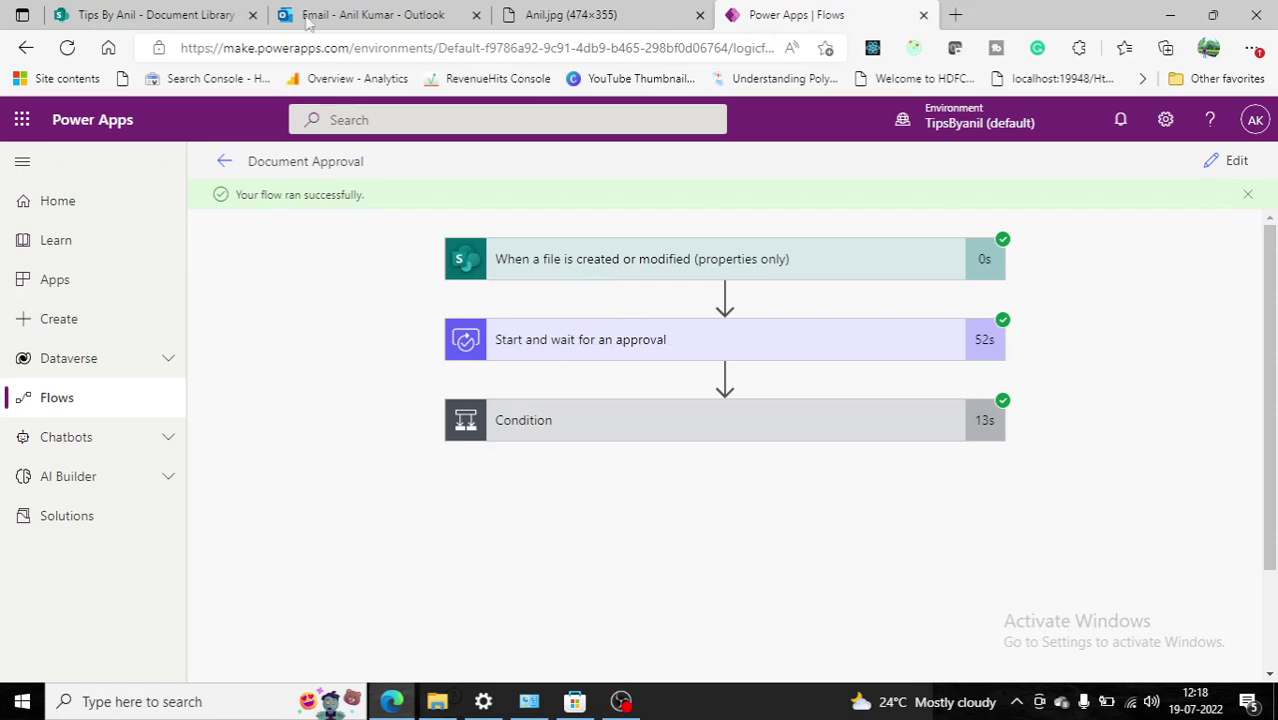
left_click(222, 10)
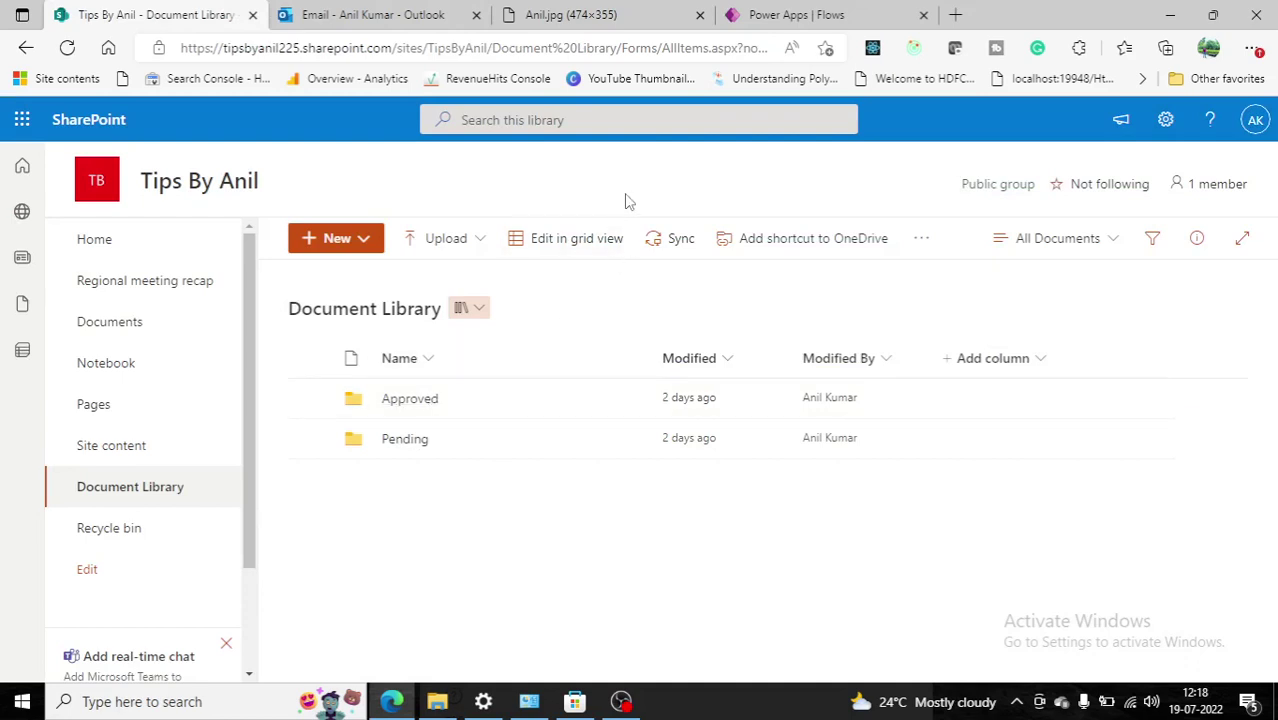
left_click(370, 15)
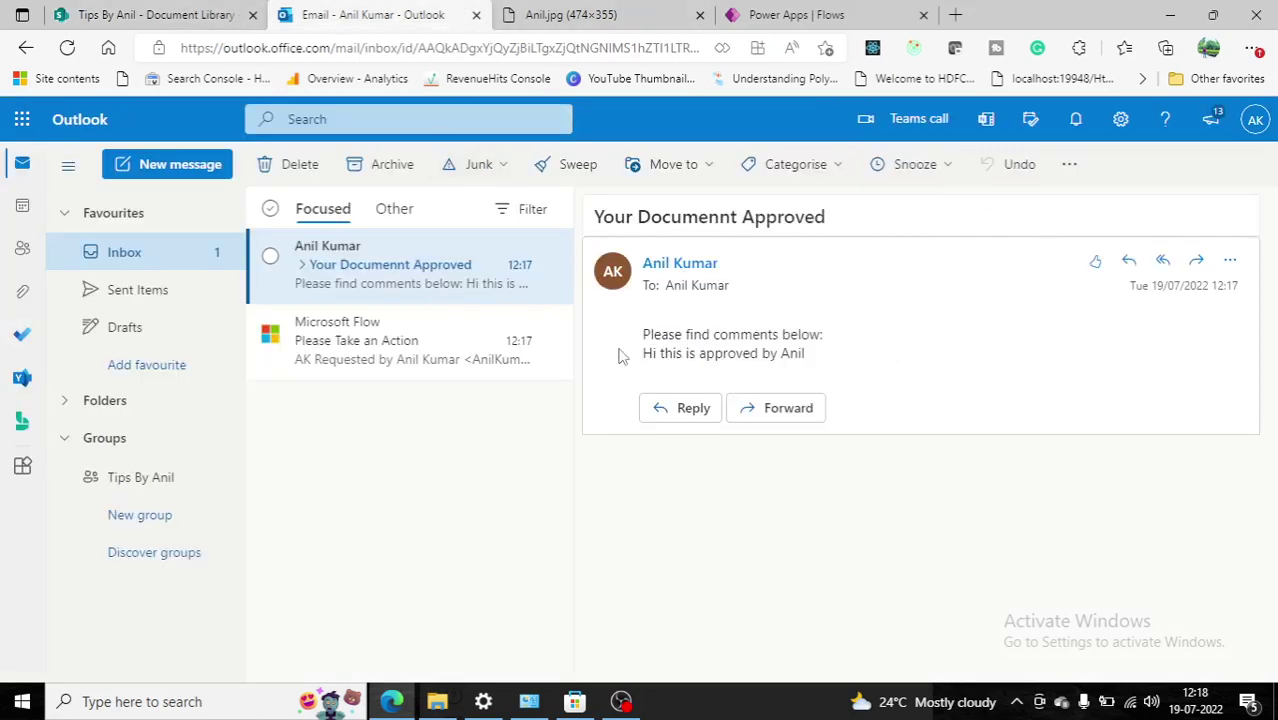